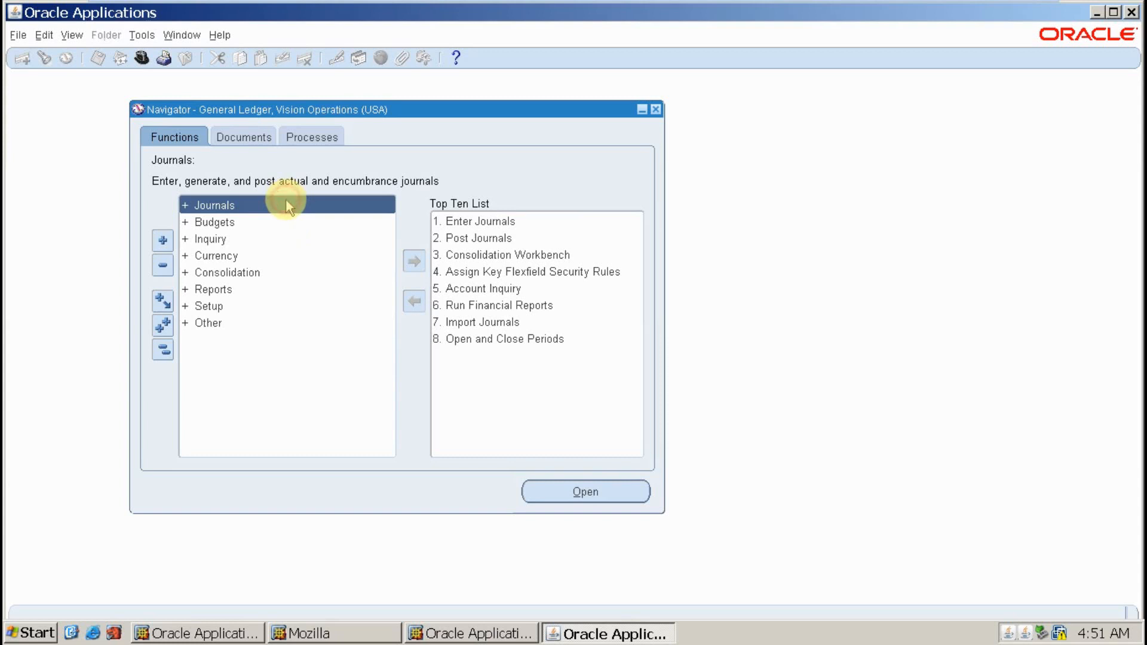
- Expand Setup > Financials > Flexfields in the Navigator to reveal the Key entries
{"action": "key", "text": "Down"}
{"action": "key", "text": "Down"}
{"action": "key", "text": "Down"}
{"action": "key", "text": "Down"}
{"action": "key", "text": "Down"}
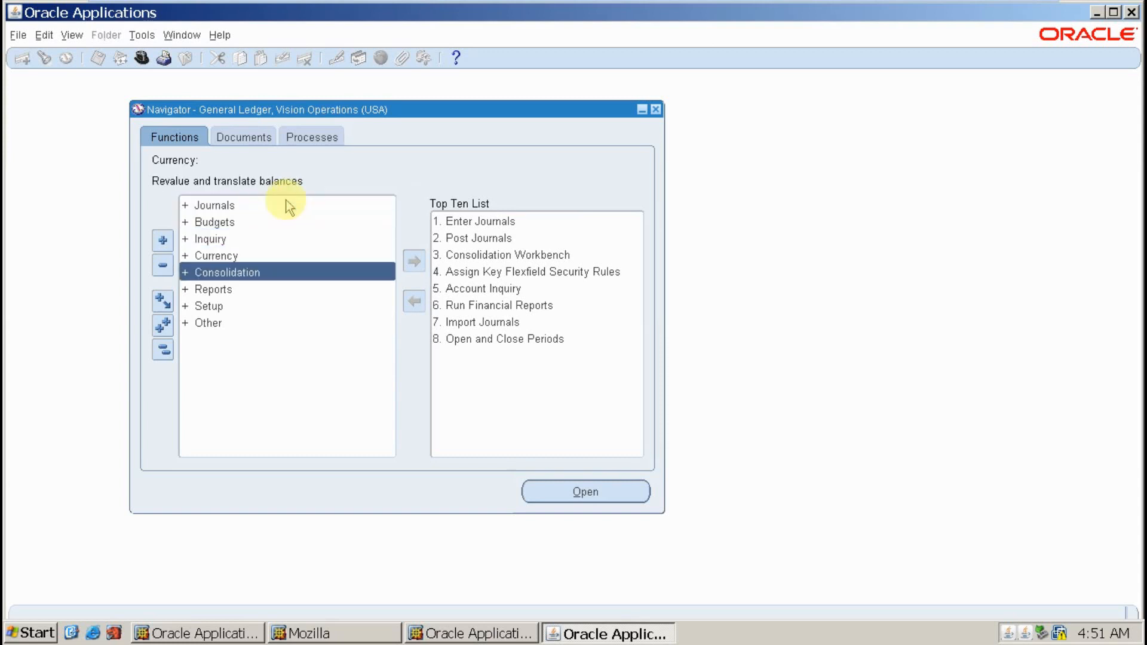
{"action": "key", "text": "Down"}
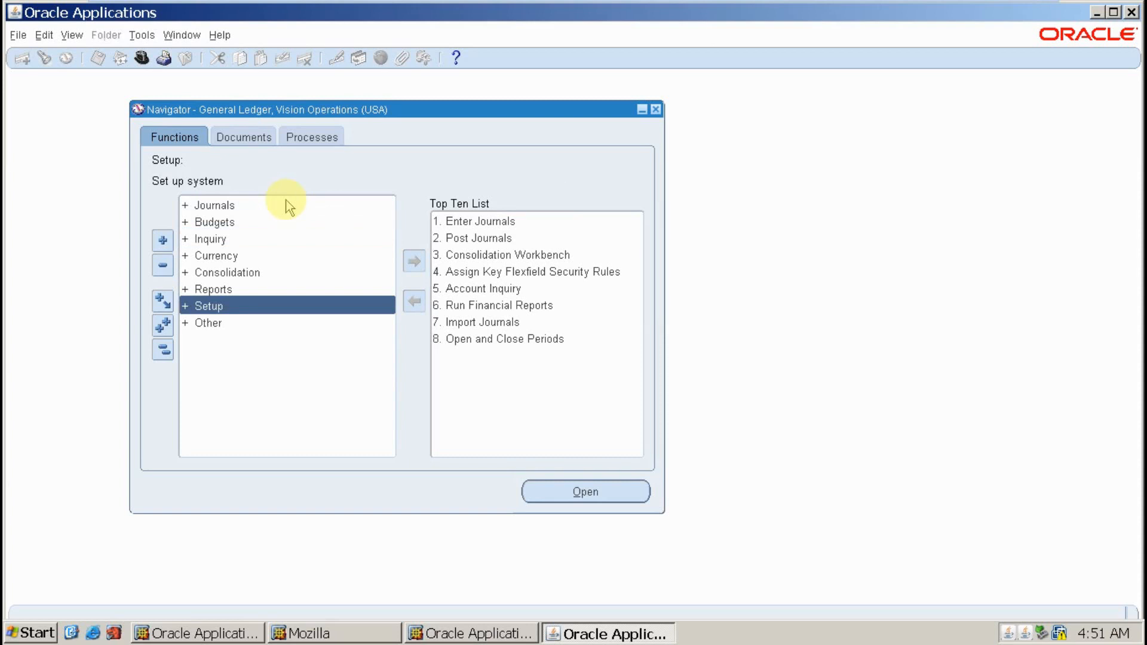
{"action": "key", "text": "Return"}
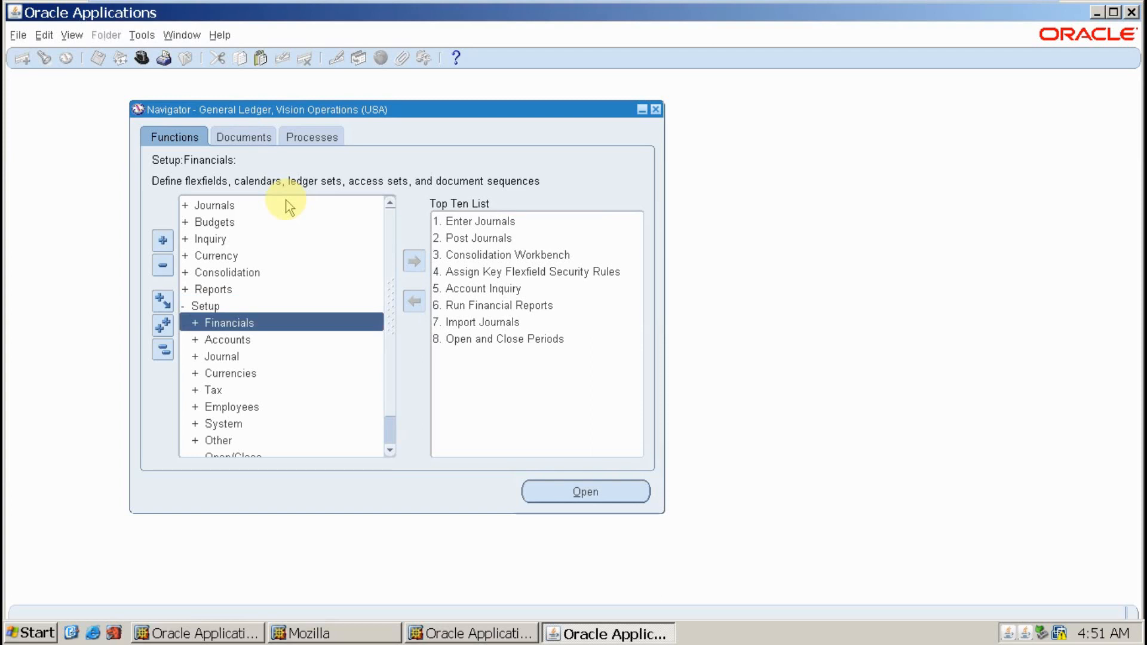
{"action": "key", "text": "Return"}
{"action": "key", "text": "Return"}
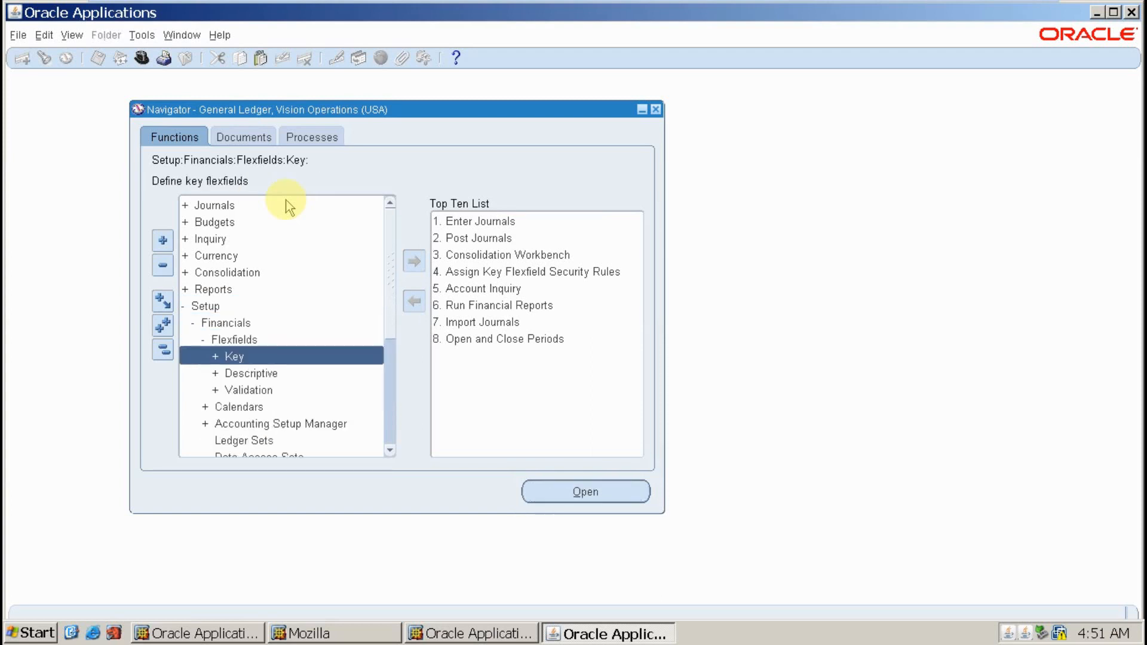
{"action": "key", "text": "Return"}
{"action": "key", "text": "Return"}
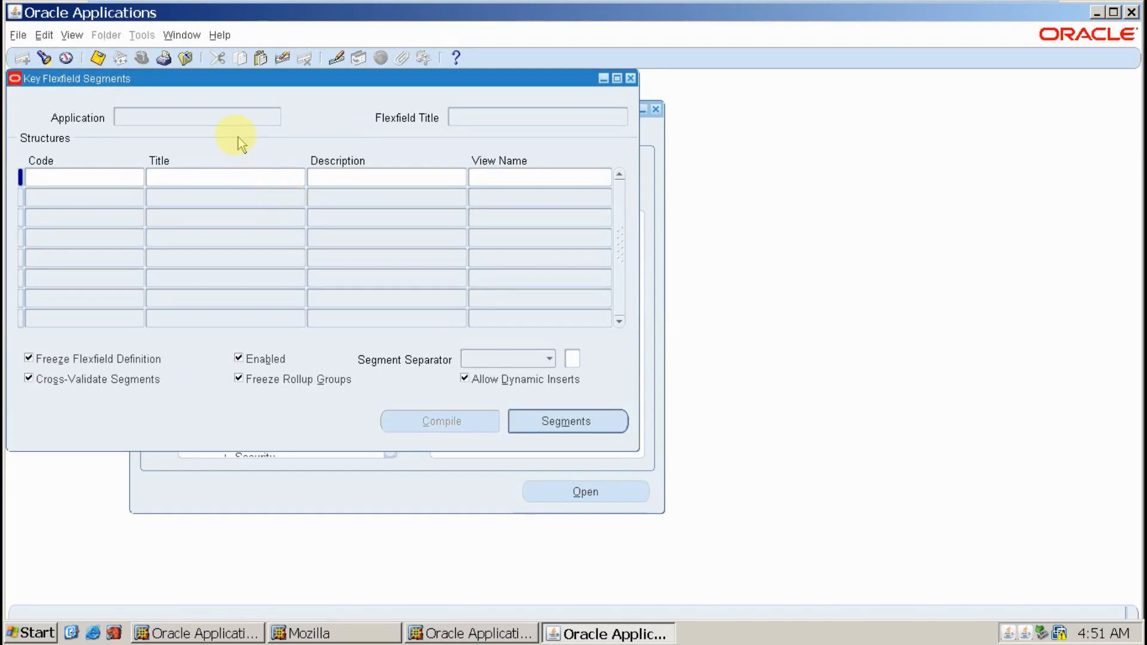
- Move the Key Flexfield Segments window lower and to the right
{"action": "left_click_drag", "start_coordinate": [197, 78], "coordinate": [357, 149]}
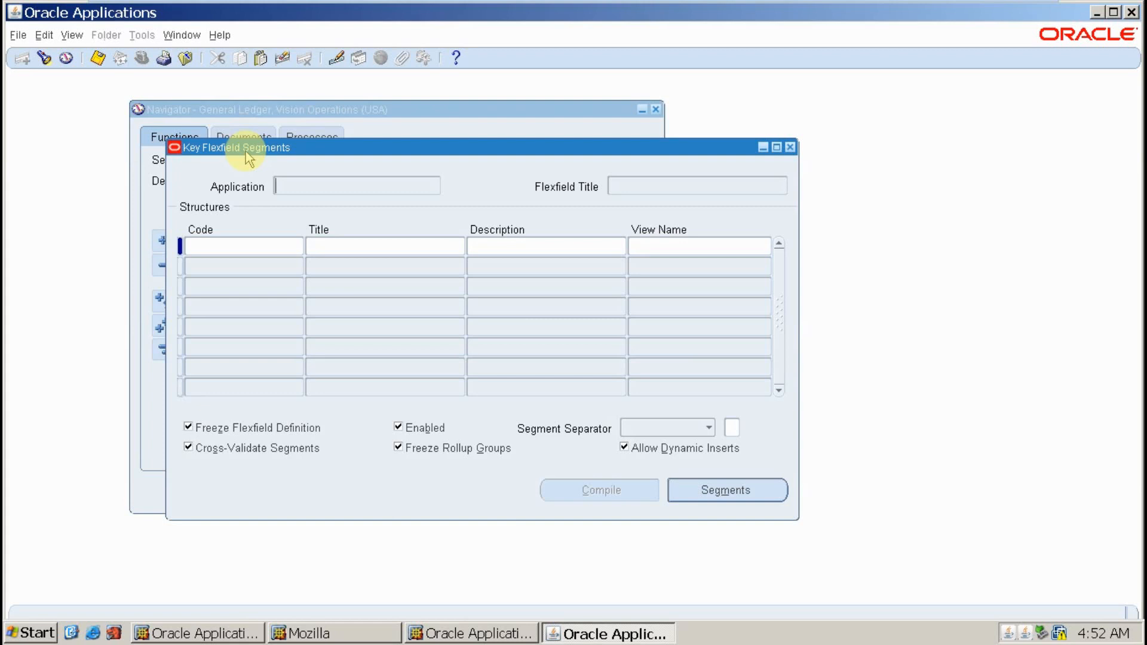
- Query the key flexfields for the General Ledger application
{"action": "left_click", "coordinate": [295, 182]}
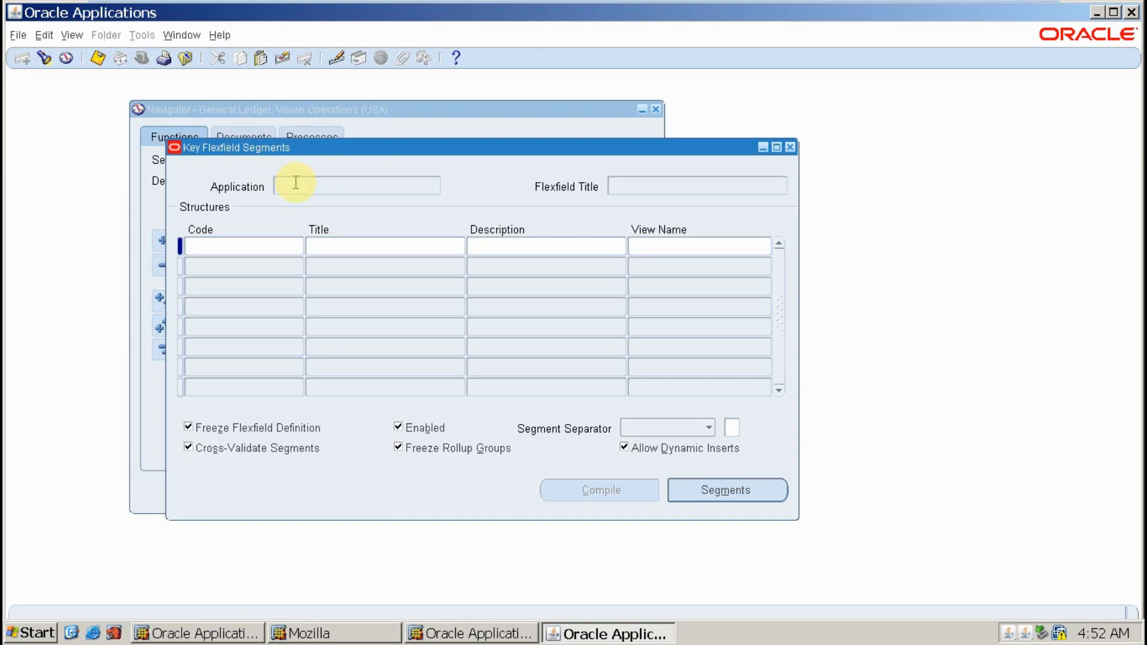
{"action": "key", "text": "F11"}
{"action": "type", "text": "Ge"}
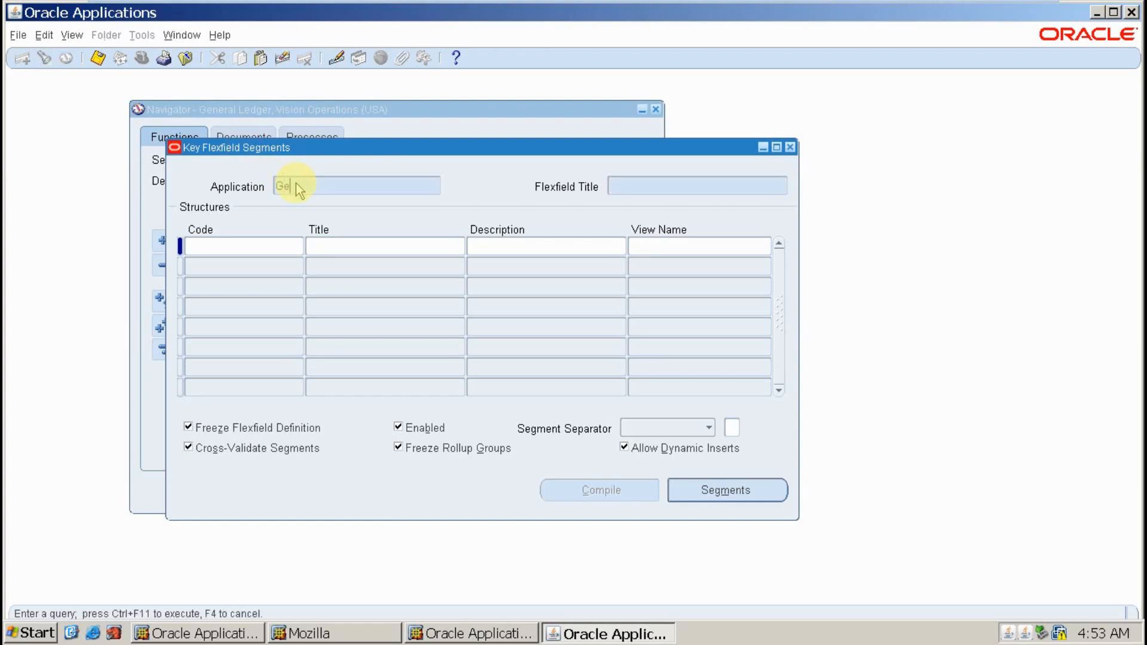
{"action": "type", "text": "neral Ledger"}
{"action": "key", "text": "Tab"}
{"action": "key", "text": "ctrl+F11"}
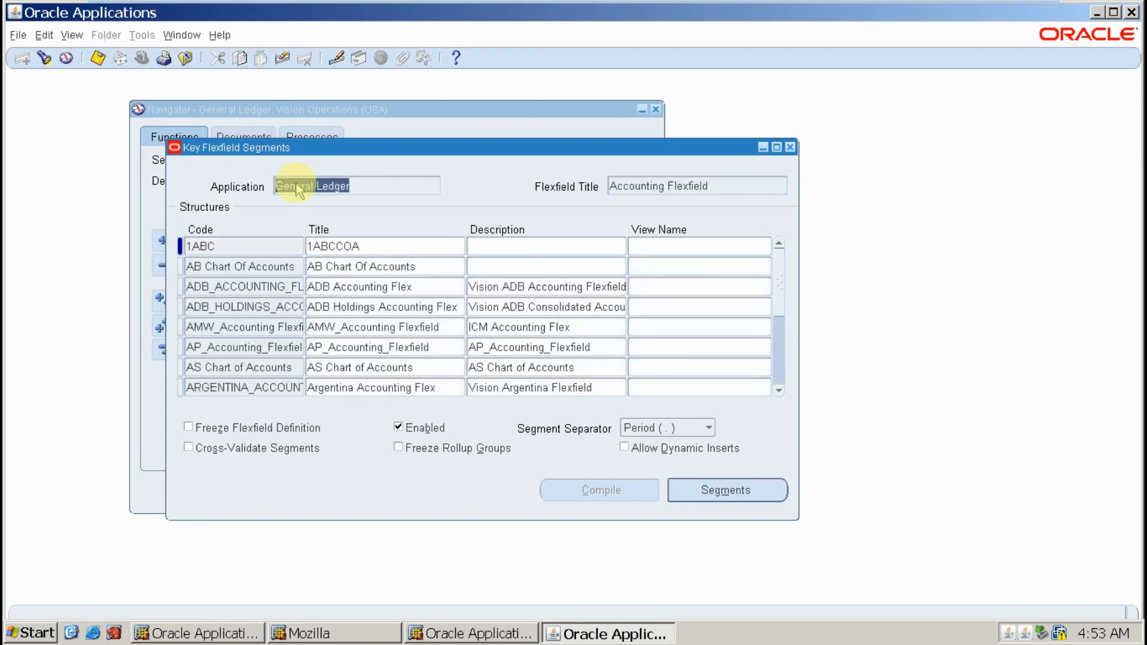
- Select the Accounting Flexfield title to list its structures, starting with 1ABC
{"action": "left_click", "coordinate": [715, 189]}
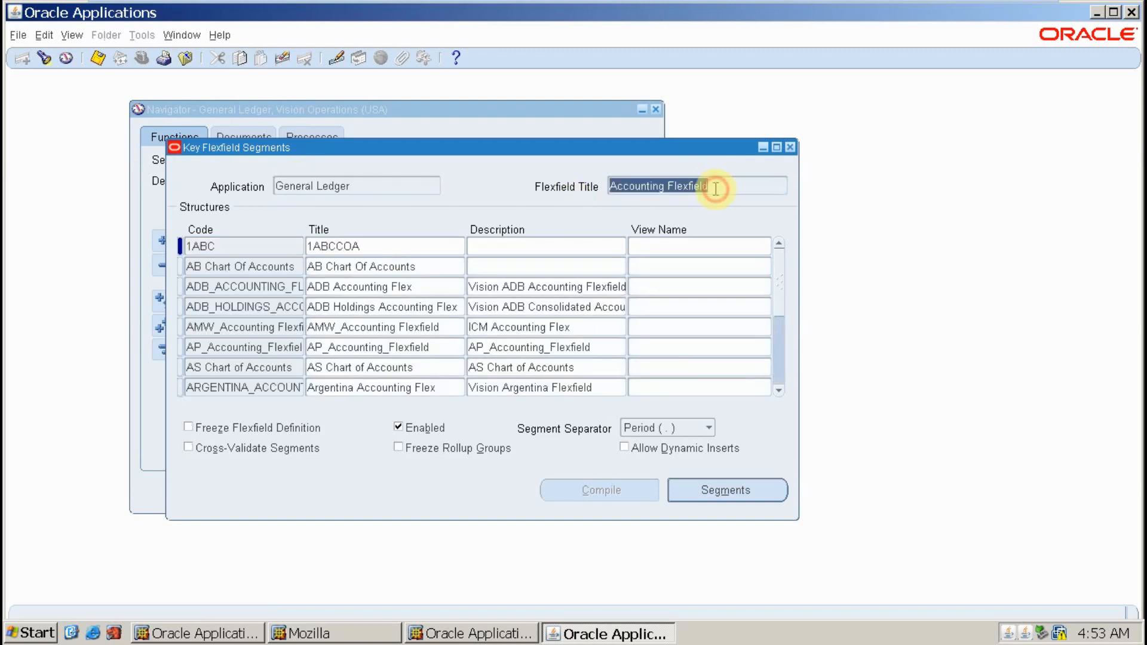
{"action": "key", "text": "Down"}
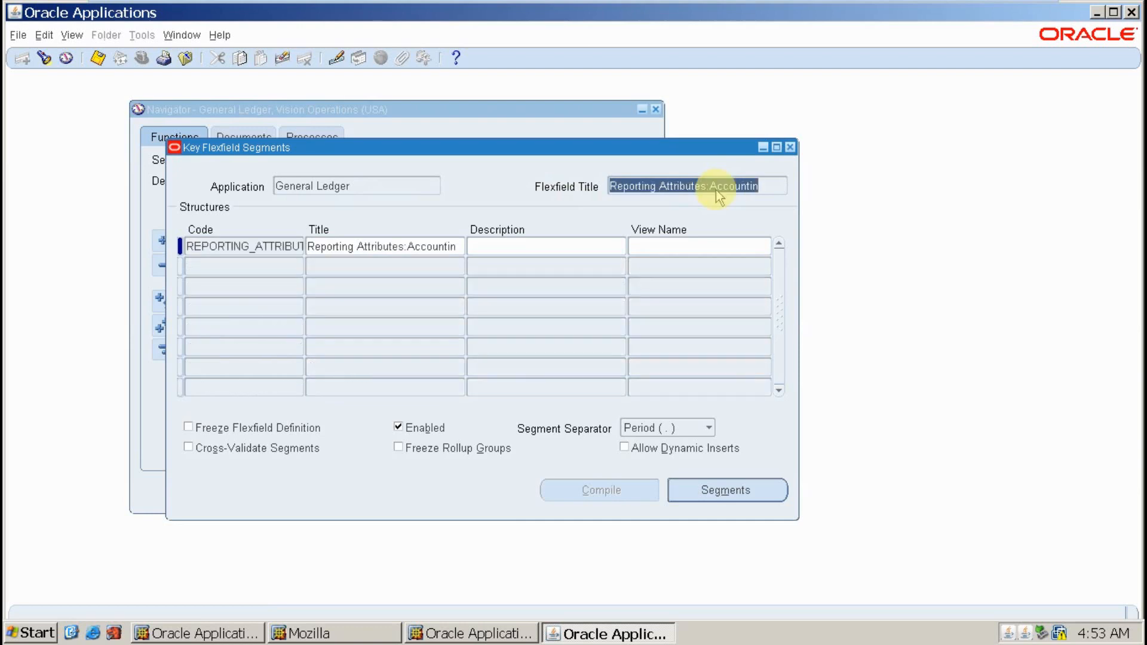
{"action": "key", "text": "Down"}
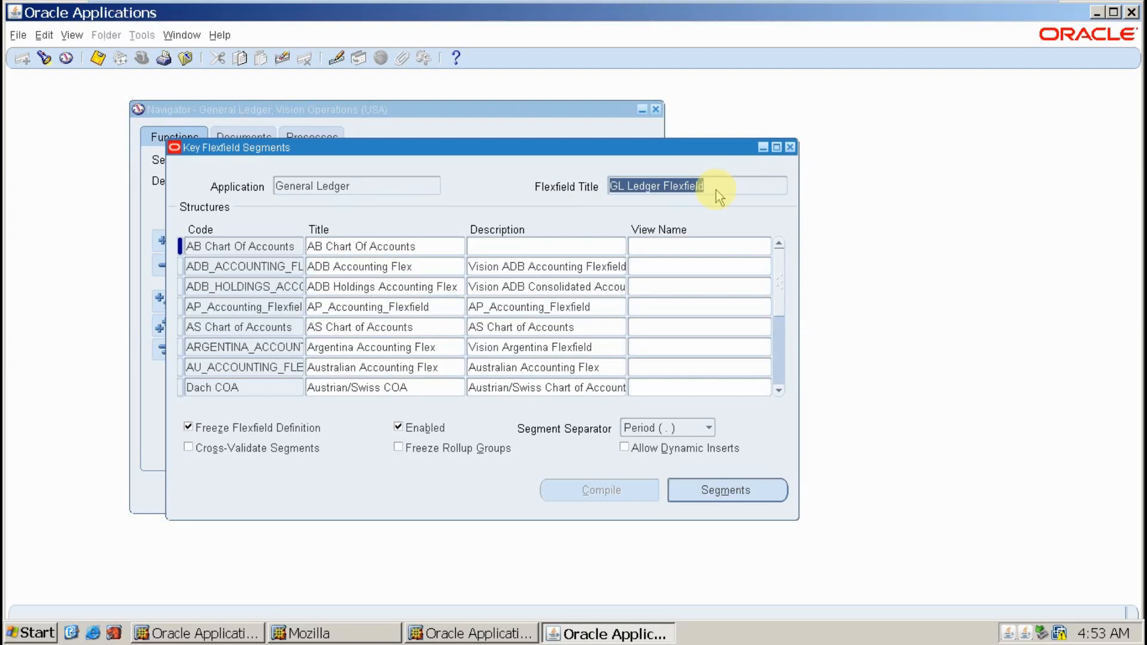
{"action": "key", "text": "Down"}
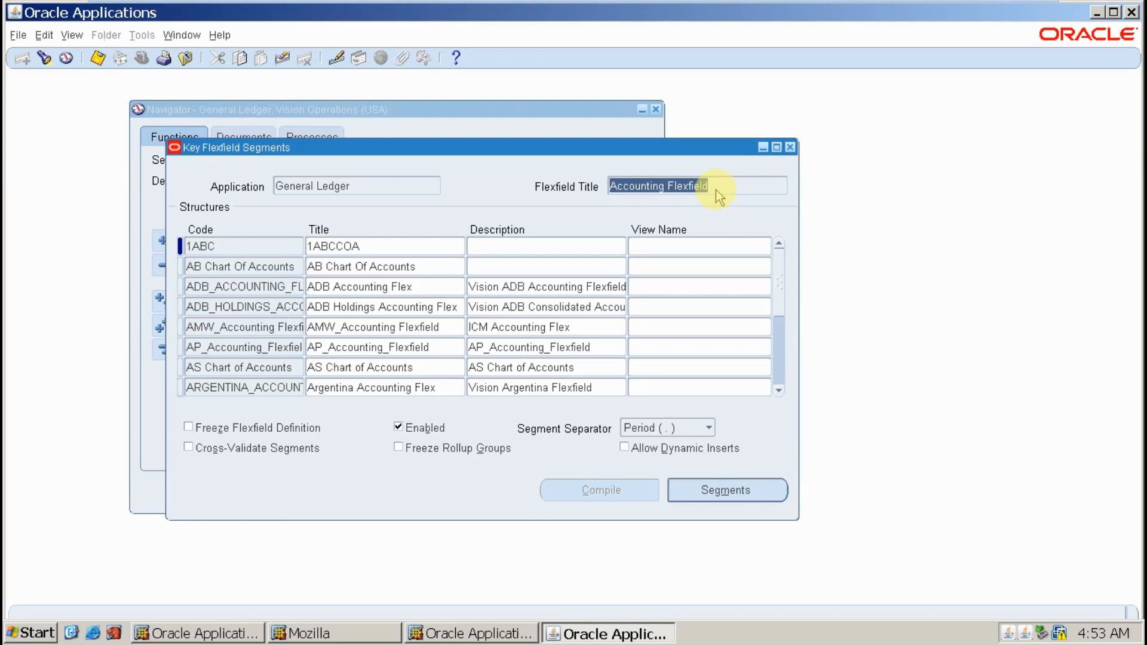
{"action": "left_click", "coordinate": [717, 185]}
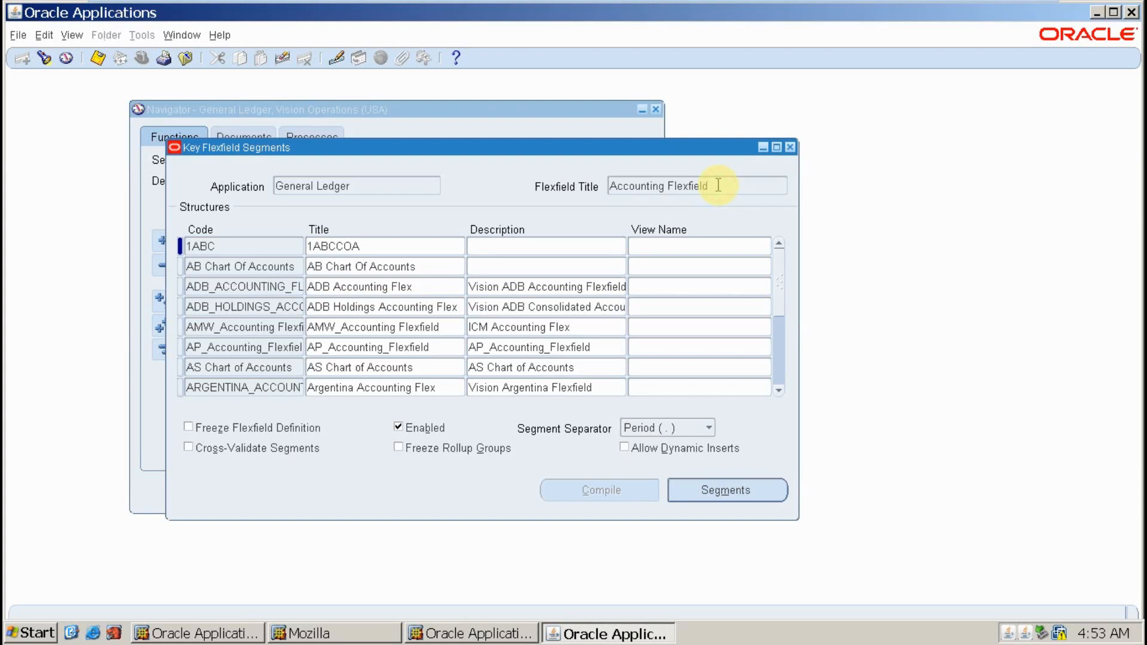
{"action": "left_click", "coordinate": [247, 249]}
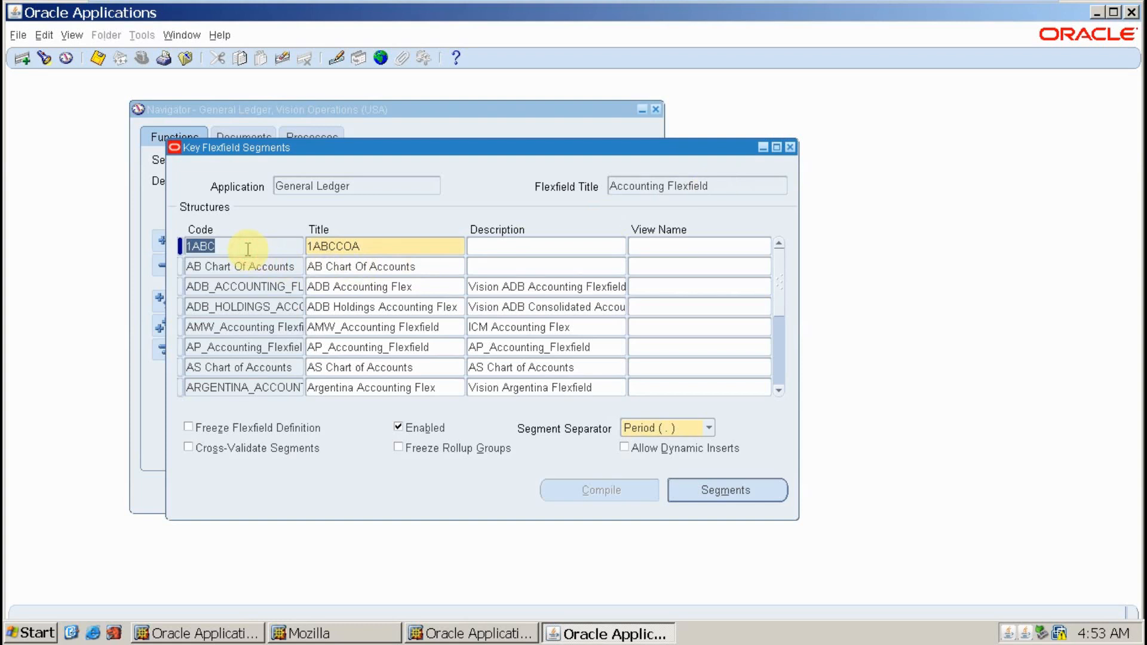
- Create and save a structure with code, title and description 'TEST_Chart Of Account'
{"action": "left_click", "coordinate": [24, 60]}
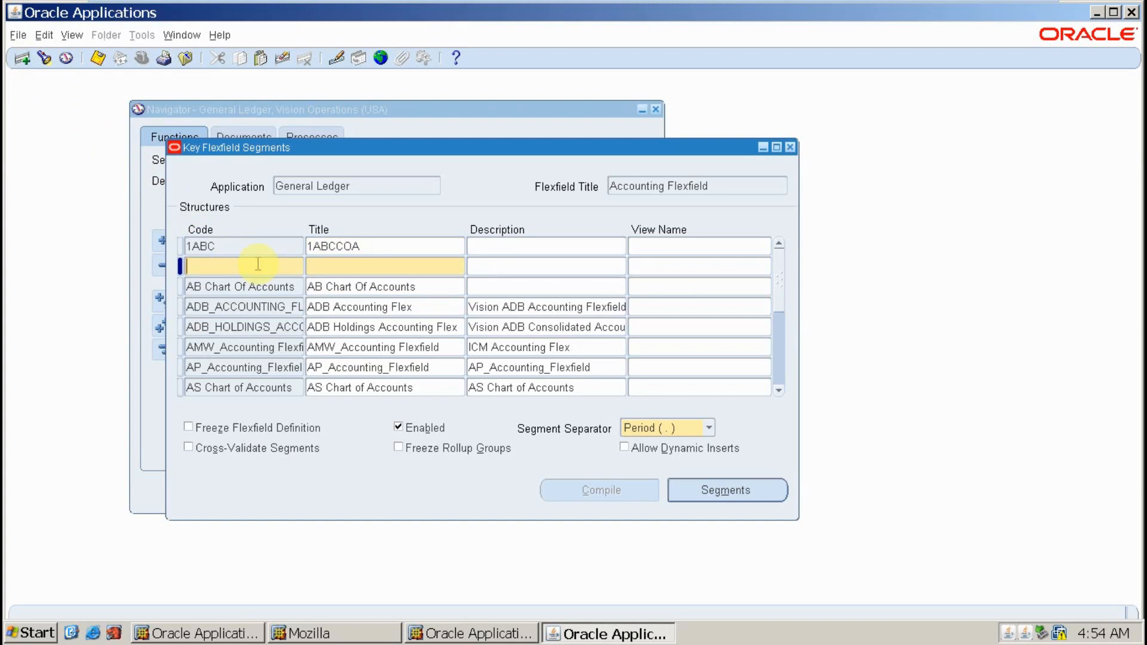
{"action": "type", "text": "TEST_Chart Of A"}
{"action": "type", "text": "ccount"}
{"action": "key", "text": "Tab"}
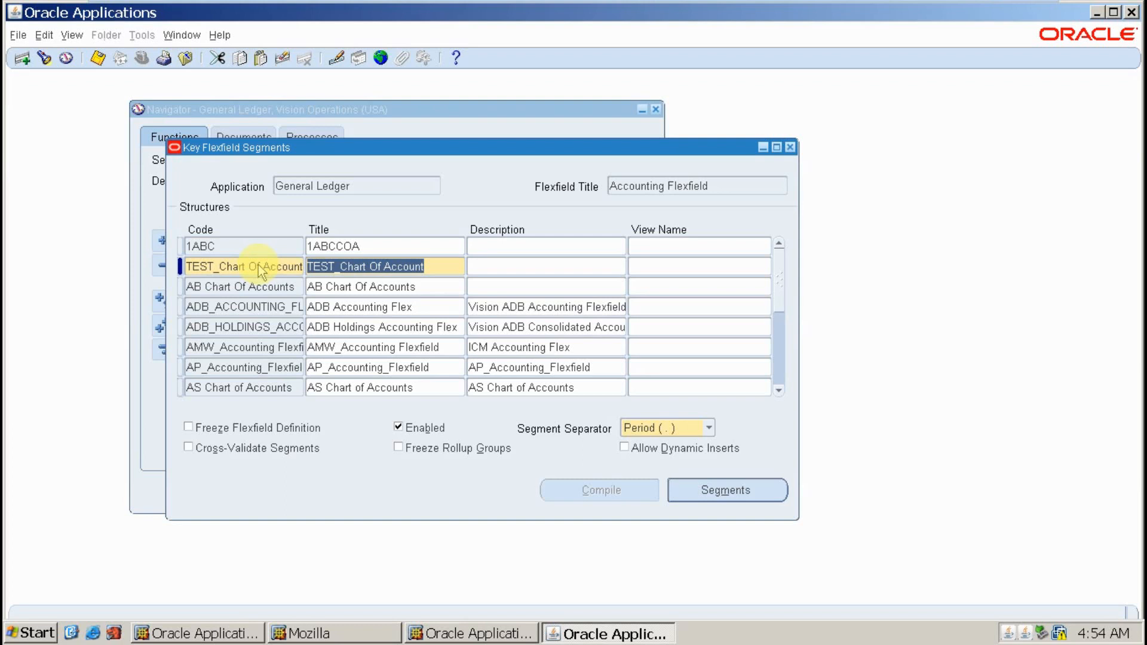
{"action": "key", "text": "Tab"}
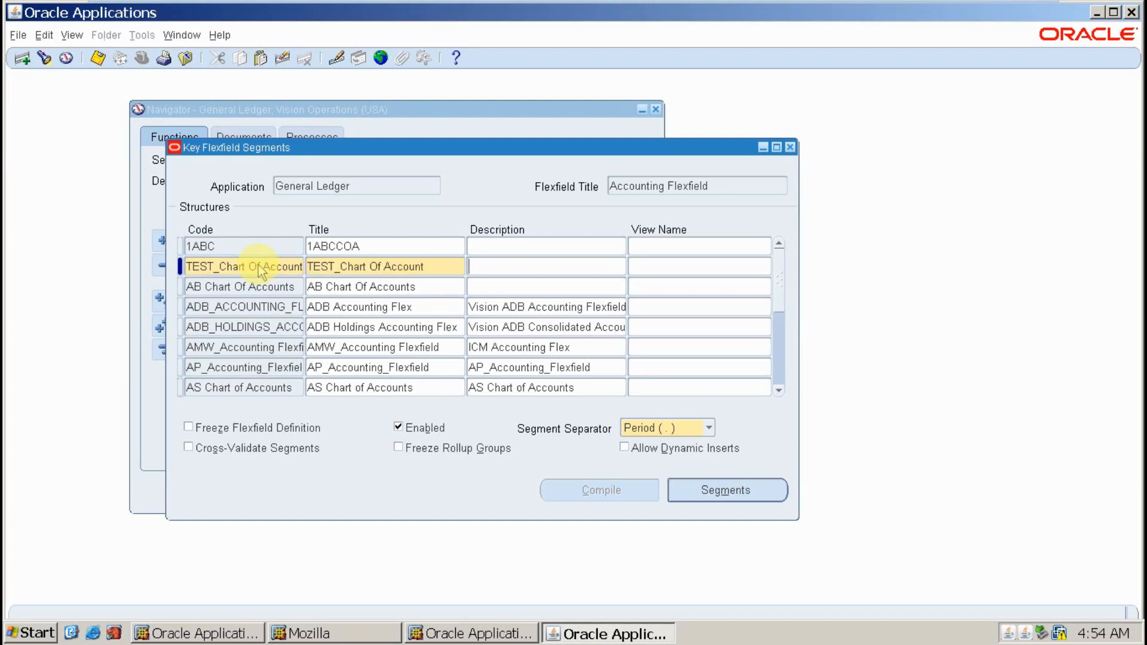
{"action": "type", "text": "TEST_Chart Of Account"}
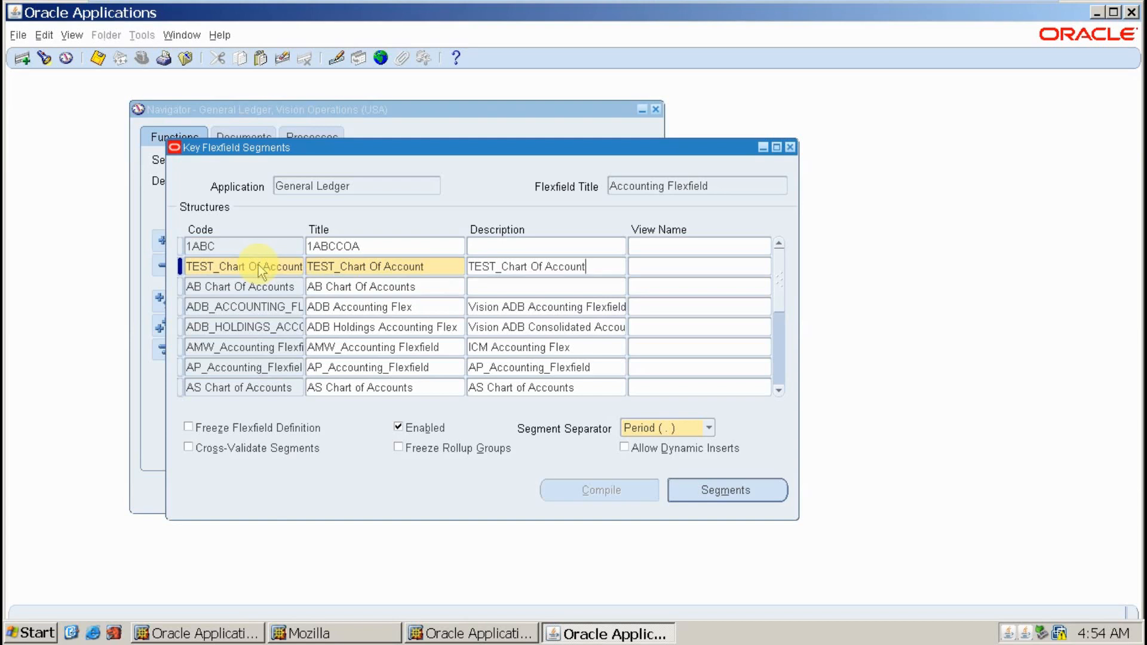
{"action": "left_click", "coordinate": [98, 58]}
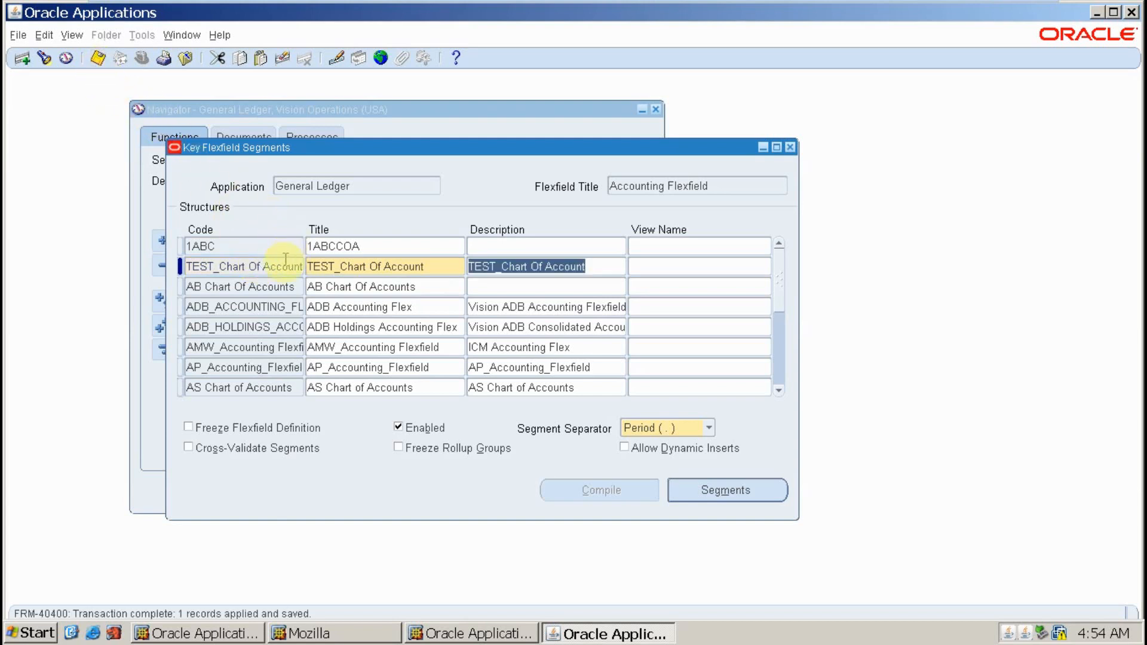
- Re-query so only the TEST_Chart Of Account structure is shown
{"action": "left_click", "coordinate": [433, 268]}
{"action": "key", "text": "ctrl+c"}
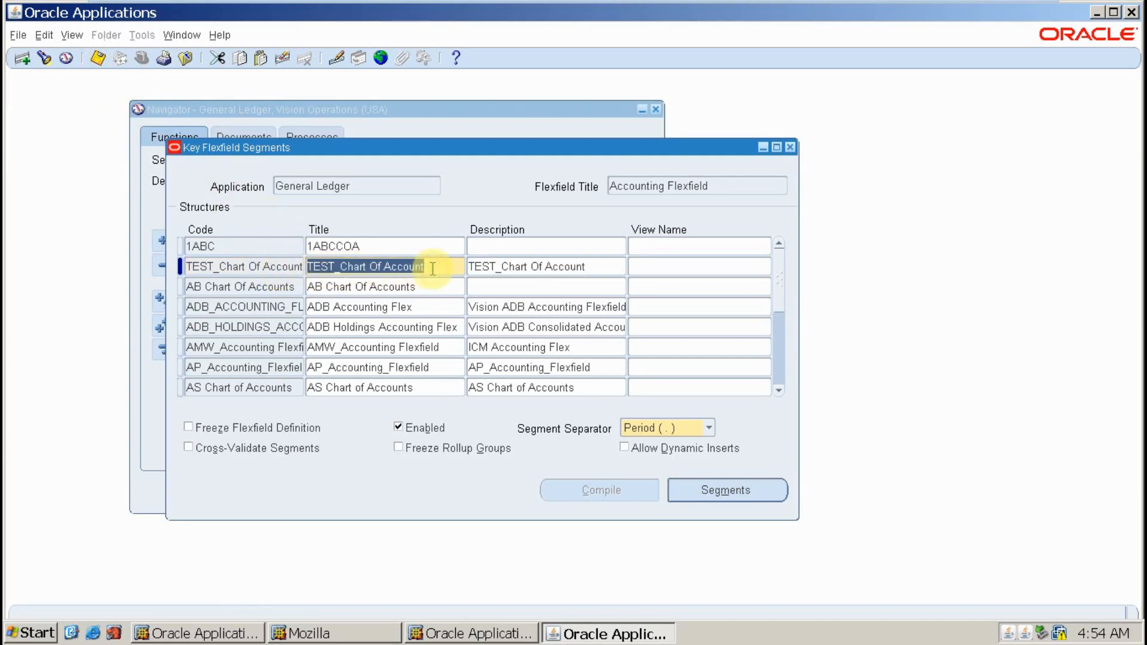
{"action": "left_click", "coordinate": [416, 247]}
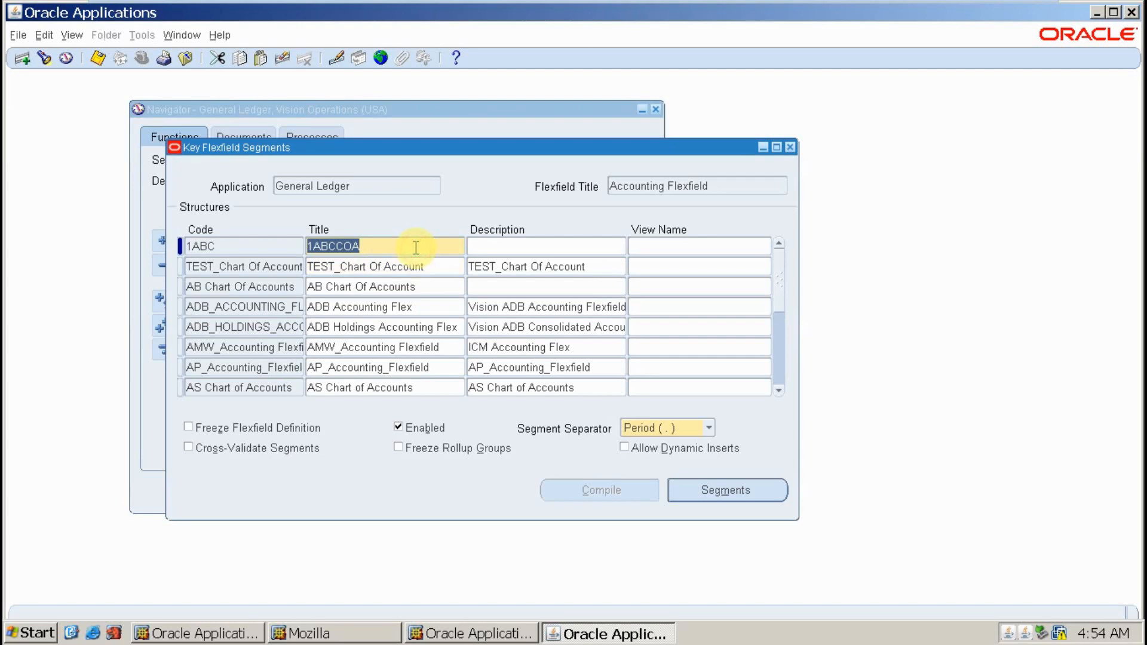
{"action": "key", "text": "F11"}
{"action": "left_click", "coordinate": [415, 247]}
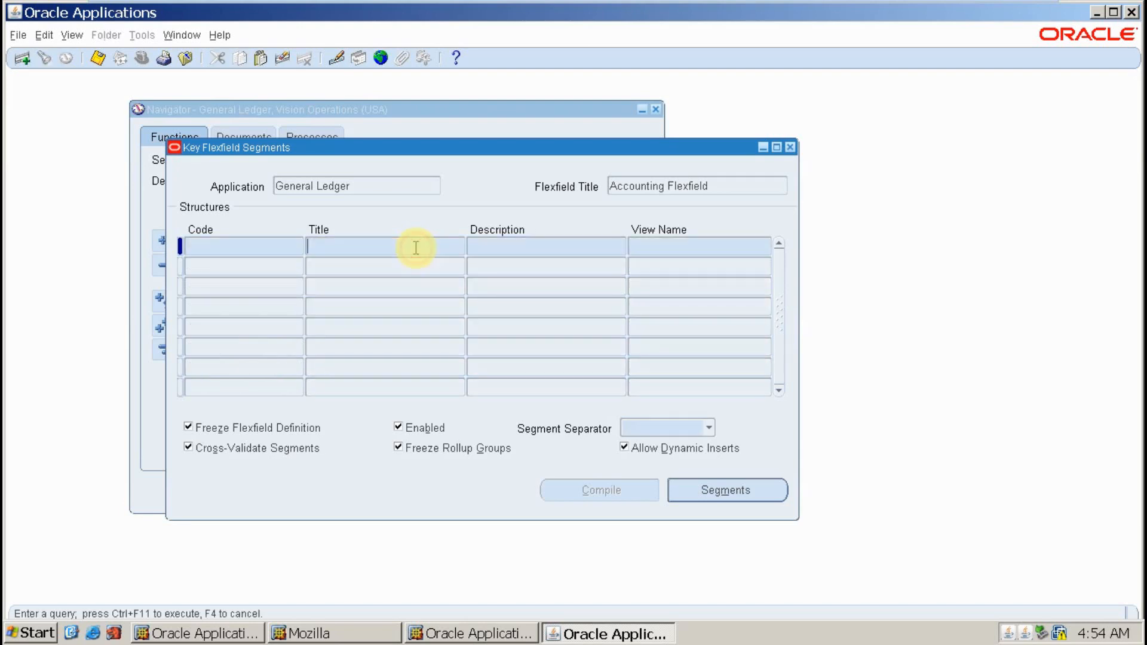
{"action": "key", "text": "ctrl+v"}
{"action": "key", "text": "ctrl+F11"}
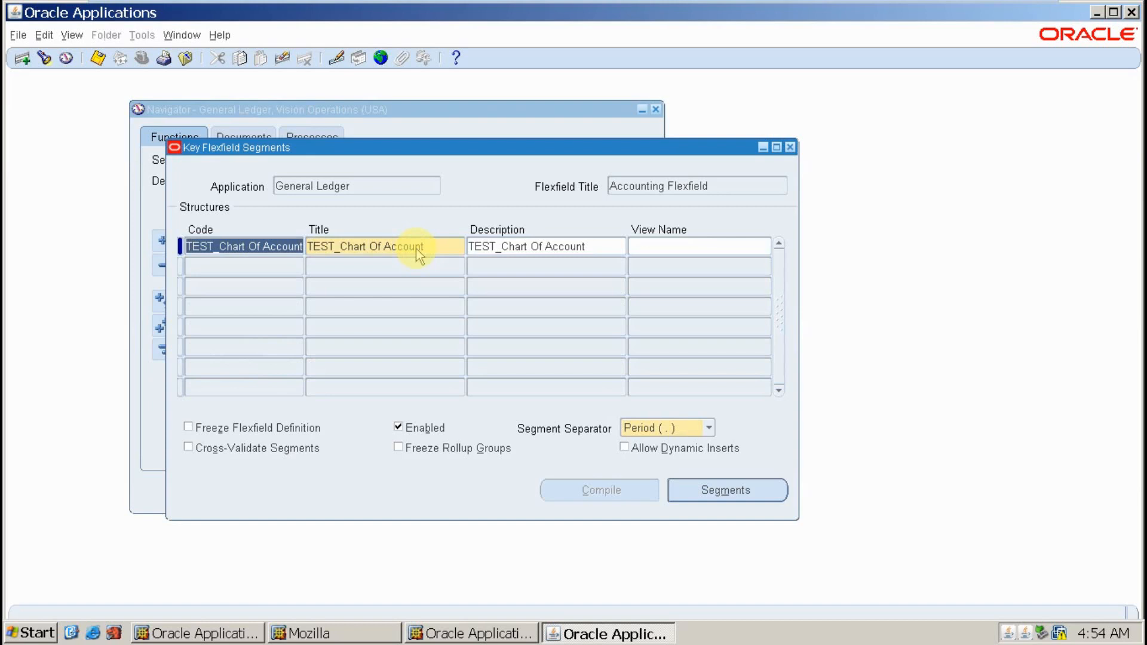
- Add segment 1 'TE Company' using column SEGMENT1
{"action": "left_click", "coordinate": [753, 498]}
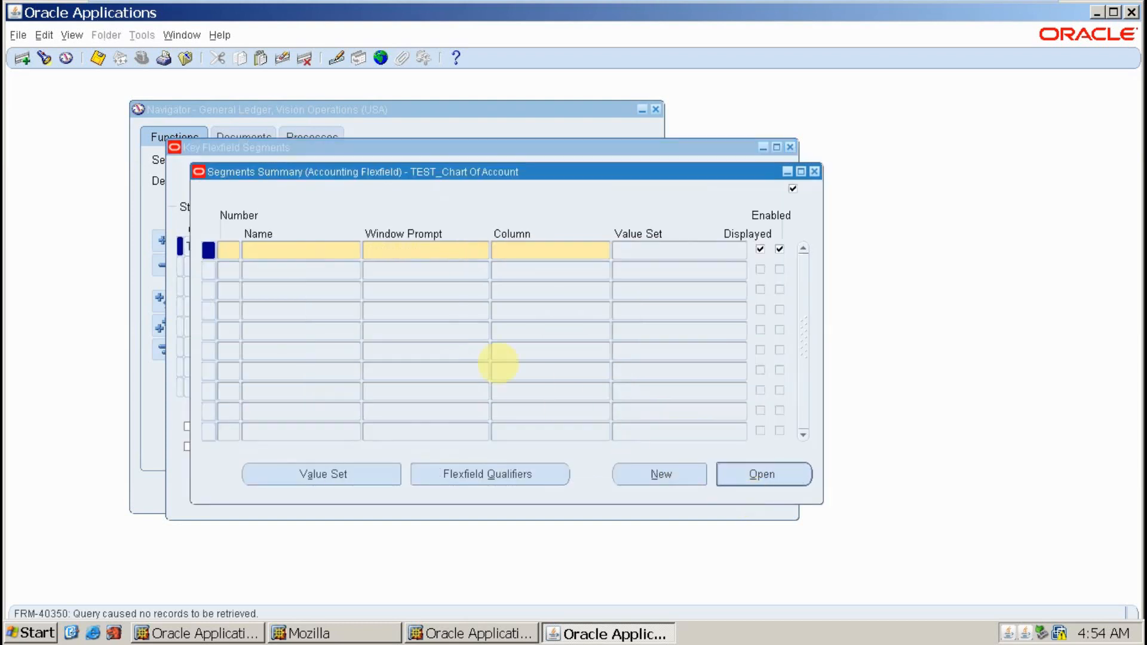
{"action": "type", "text": "1"}
{"action": "key", "text": "Tab"}
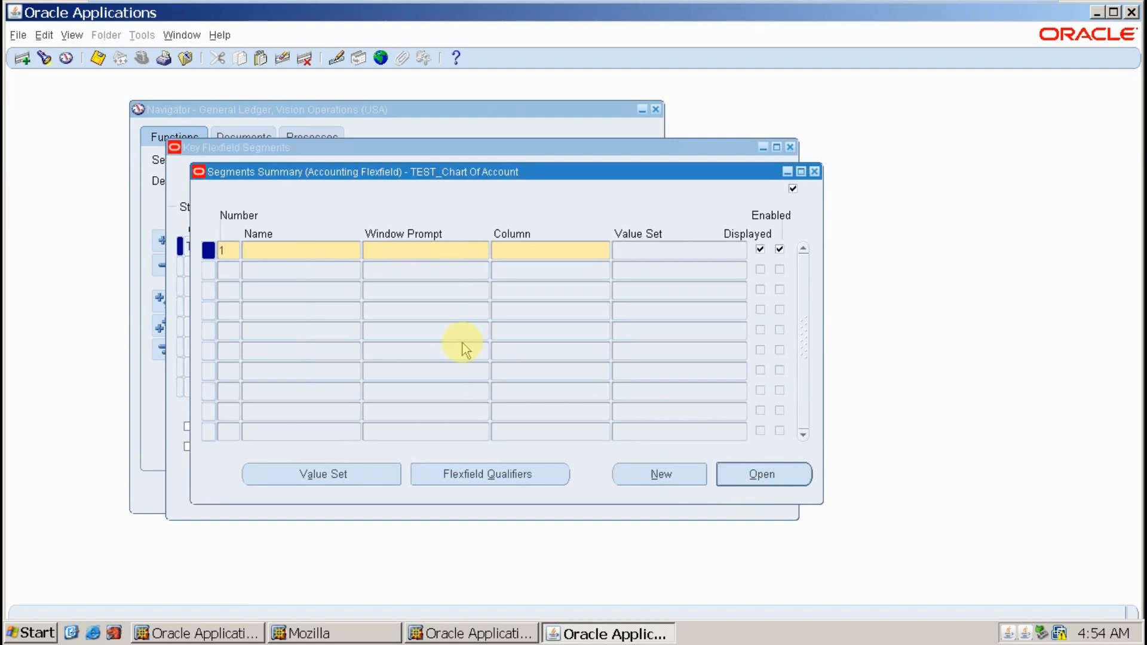
{"action": "type", "text": "TE"}
{"action": "type", "text": "Comapmy"}
{"action": "key", "text": "BackSpace"}
{"action": "key", "text": "BackSpace"}
{"action": "key", "text": "BackSpace"}
{"action": "key", "text": "BackSpace"}
{"action": "type", "text": "pany"}
{"action": "key", "text": "Tab"}
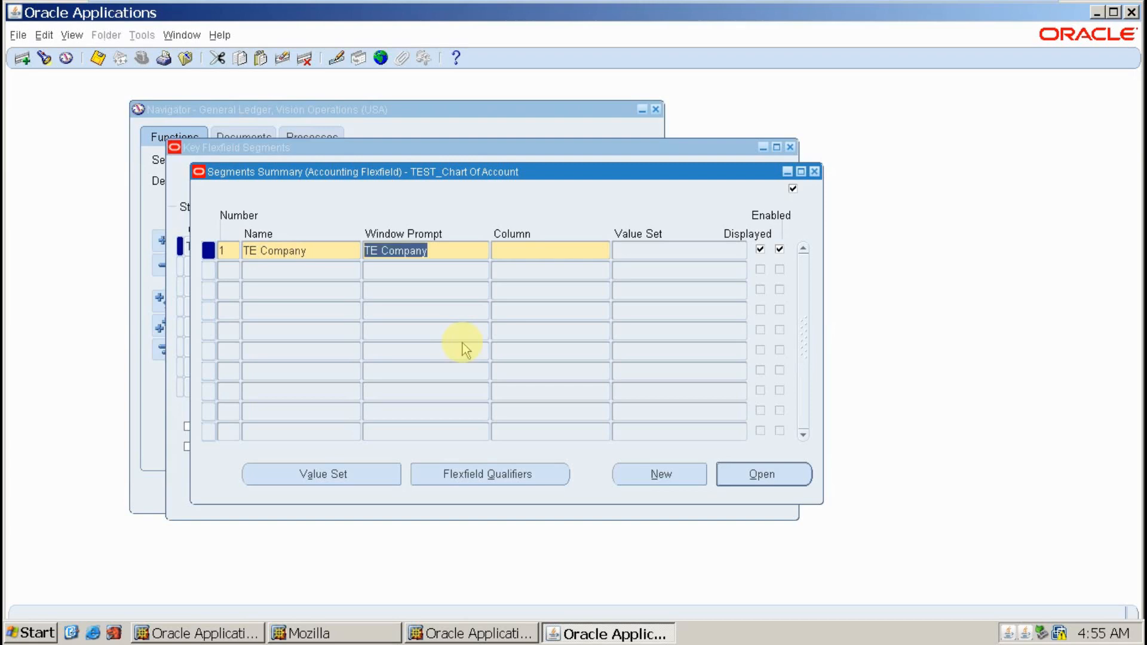
{"action": "key", "text": "Tab"}
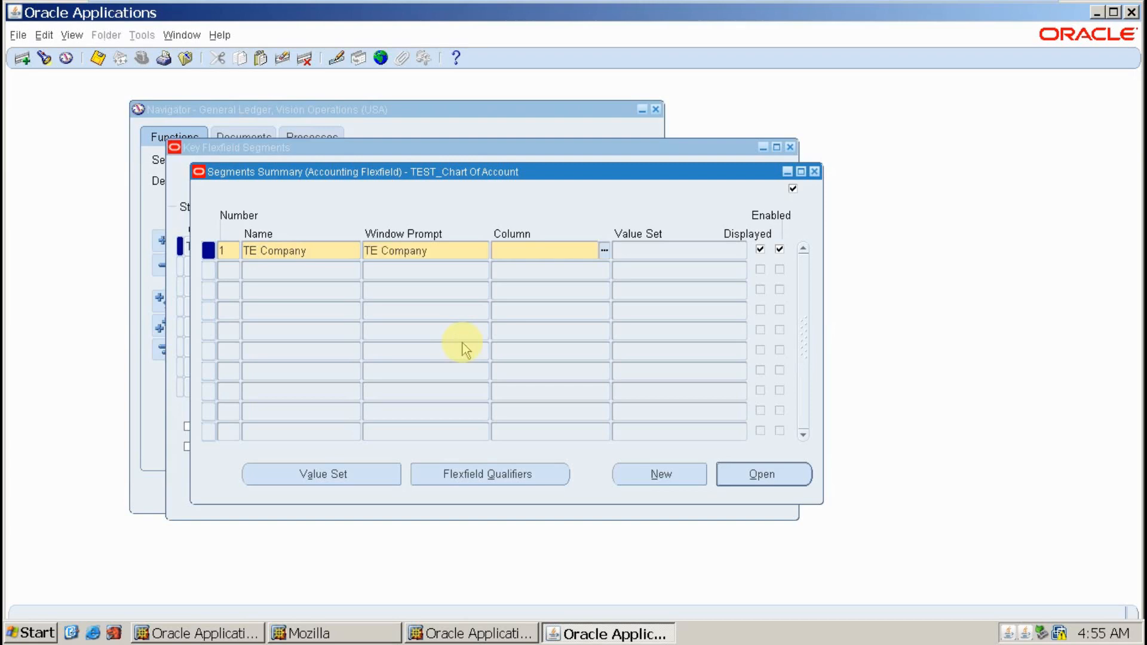
{"action": "key", "text": "ctrl+l"}
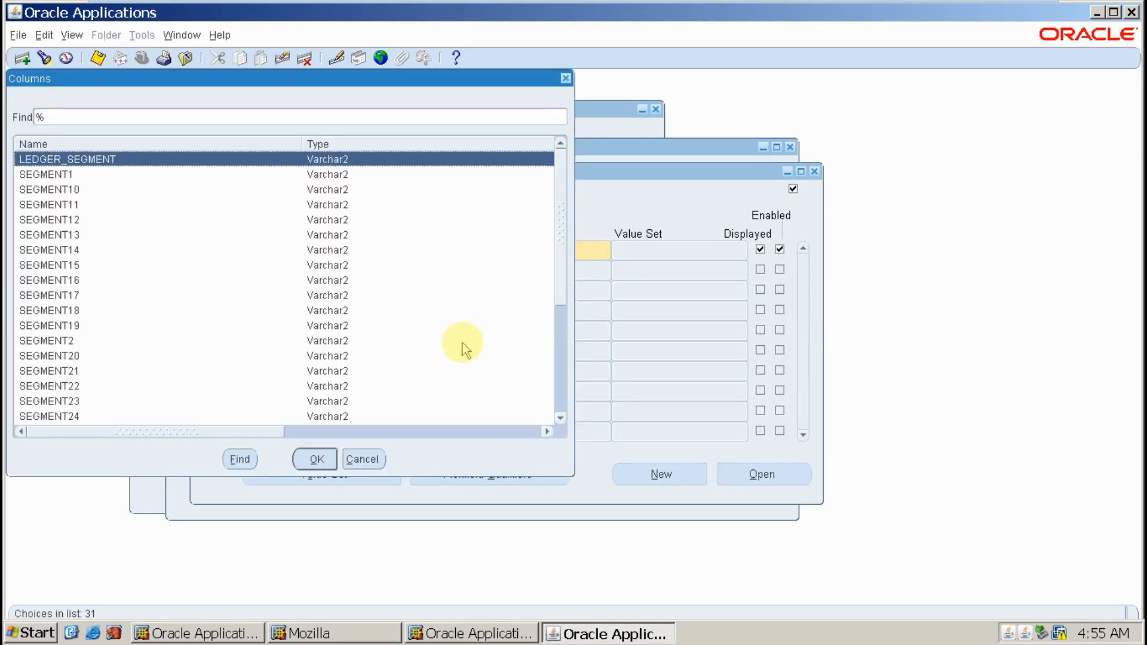
{"action": "key", "text": "Down"}
{"action": "key", "text": "Down"}
{"action": "key", "text": "Down"}
{"action": "key", "text": "Down"}
{"action": "key", "text": "Down"}
{"action": "key", "text": "Down"}
{"action": "key", "text": "Down"}
{"action": "key", "text": "Down"}
{"action": "key", "text": "Down"}
{"action": "key", "text": "Down"}
{"action": "key", "text": "Down"}
{"action": "key", "text": "Down"}
{"action": "key", "text": "Down"}
{"action": "key", "text": "Down"}
{"action": "key", "text": "Down"}
{"action": "key", "text": "Down"}
{"action": "key", "text": "Down"}
{"action": "key", "text": "Down"}
{"action": "key", "text": "Down"}
{"action": "key", "text": "Down"}
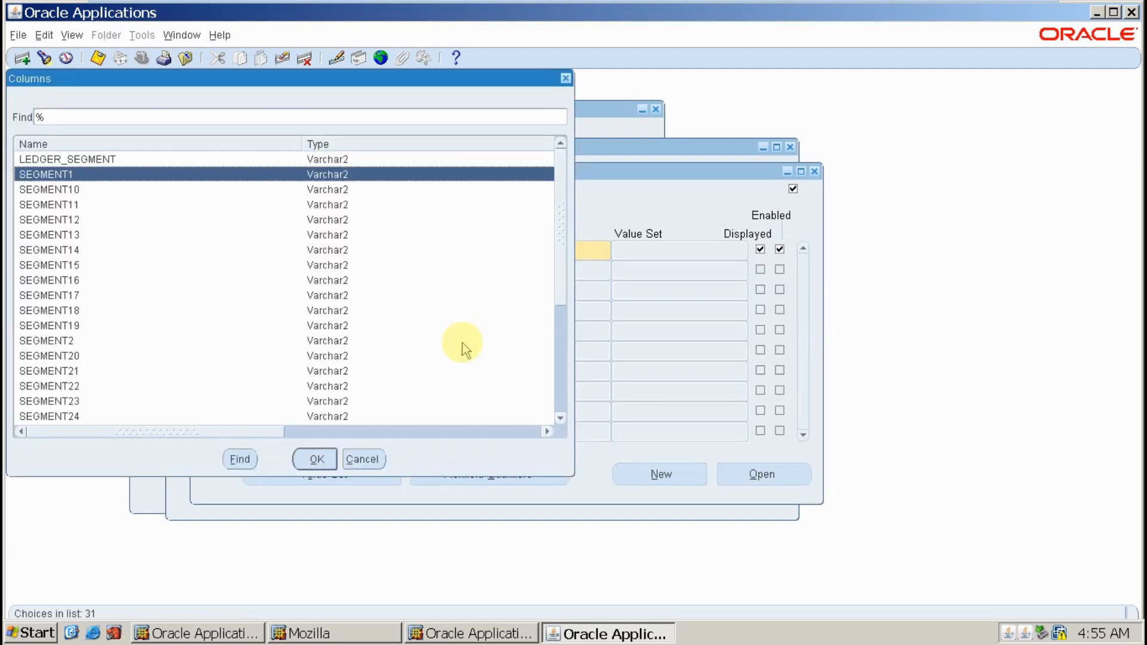
{"action": "key", "text": "Down"}
{"action": "key", "text": "Down"}
{"action": "key", "text": "Down"}
{"action": "key", "text": "Down"}
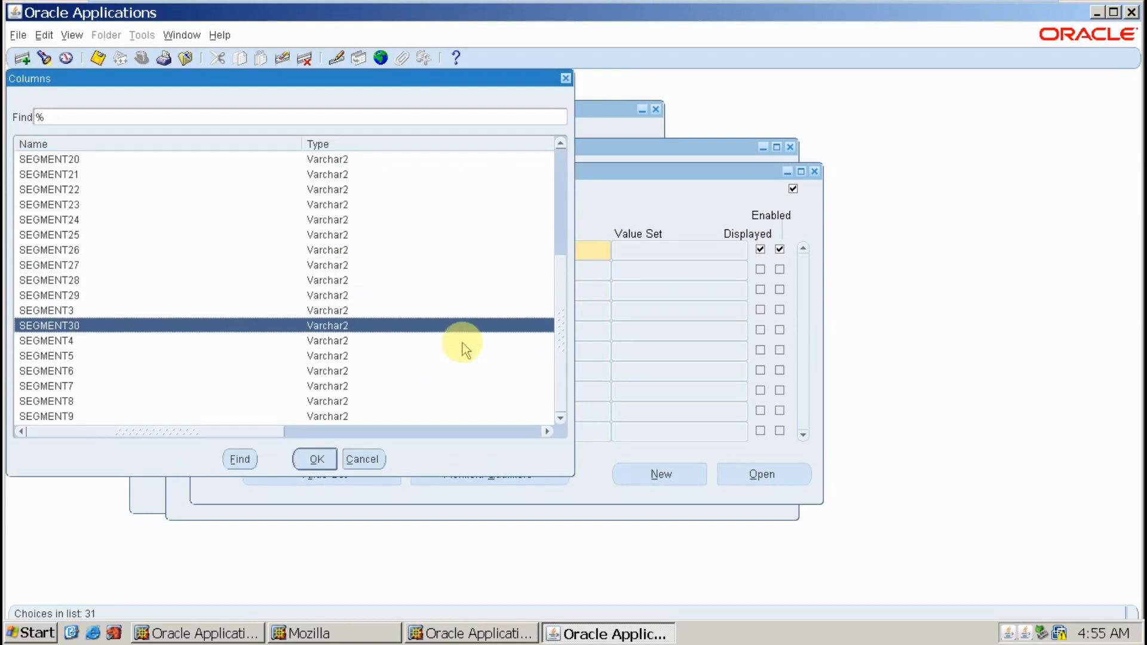
{"action": "key", "text": "Up"}
{"action": "key", "text": "Up"}
{"action": "key", "text": "Up"}
{"action": "key", "text": "Up"}
{"action": "key", "text": "Up"}
{"action": "key", "text": "Up"}
{"action": "key", "text": "Up"}
{"action": "key", "text": "Up"}
{"action": "key", "text": "Up"}
{"action": "key", "text": "Up"}
{"action": "key", "text": "Up"}
{"action": "key", "text": "Up"}
{"action": "key", "text": "Up"}
{"action": "key", "text": "Up"}
{"action": "key", "text": "Up"}
{"action": "key", "text": "Up"}
{"action": "key", "text": "Up"}
{"action": "key", "text": "Up"}
{"action": "key", "text": "Up"}
{"action": "key", "text": "Up"}
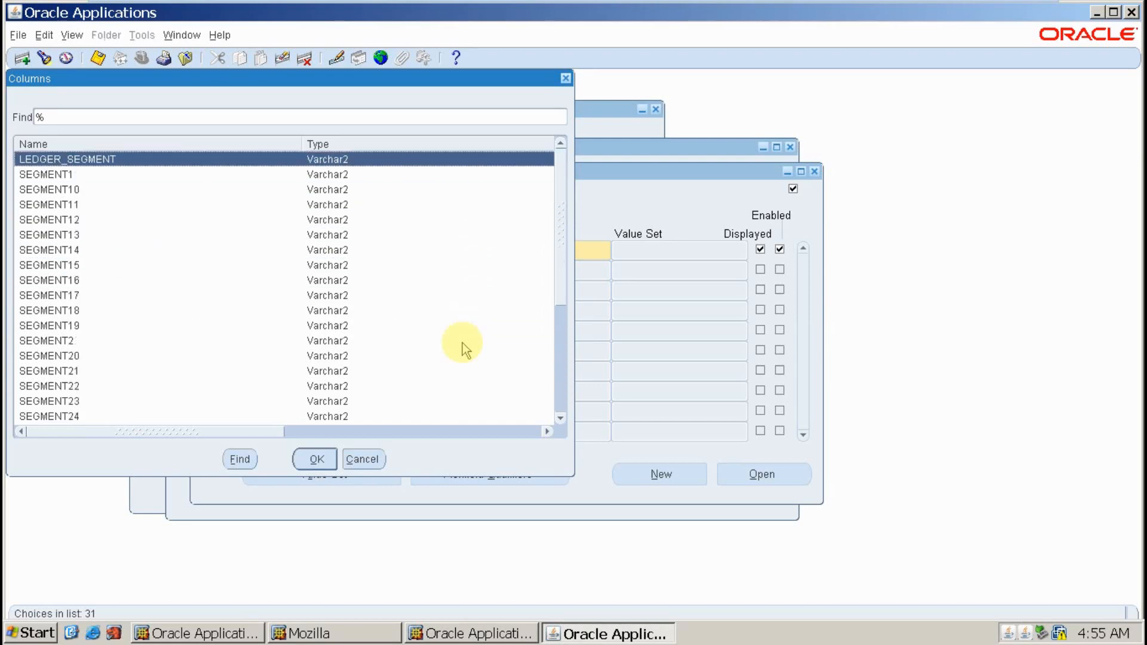
{"action": "key", "text": "Down"}
{"action": "key", "text": "Return"}
- Add segment 2 'TE Branch' using column SEGMENT2
{"action": "key", "text": "Down"}
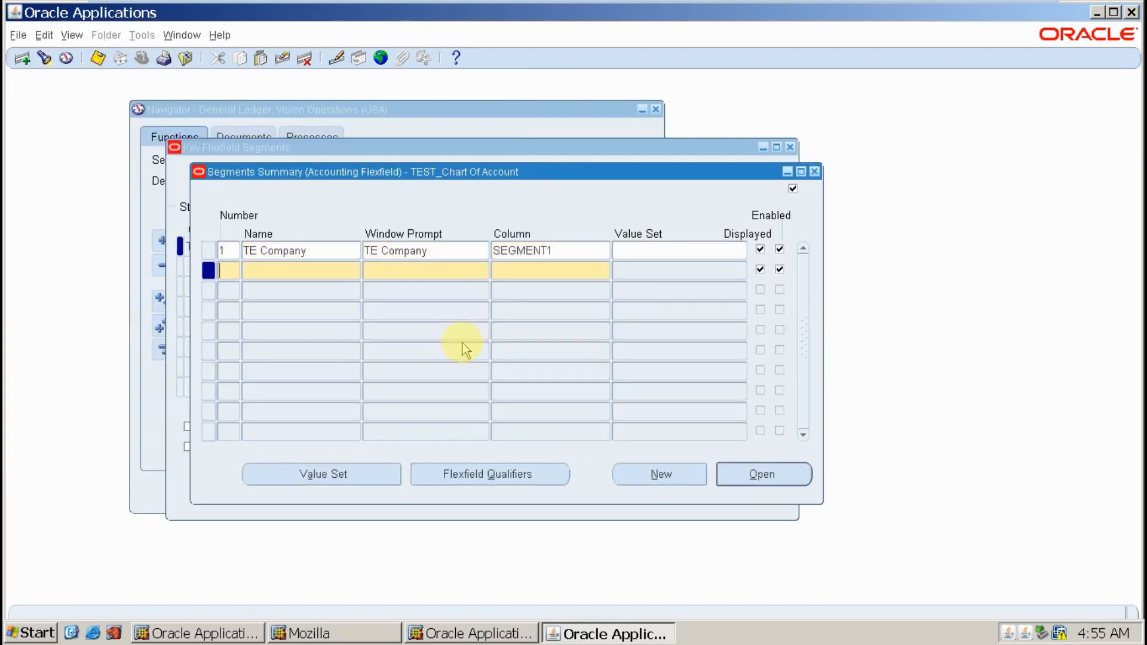
{"action": "type", "text": "2"}
{"action": "key", "text": "Tab"}
{"action": "type", "text": "TE Branch"}
{"action": "key", "text": "Tab"}
{"action": "key", "text": "Tab"}
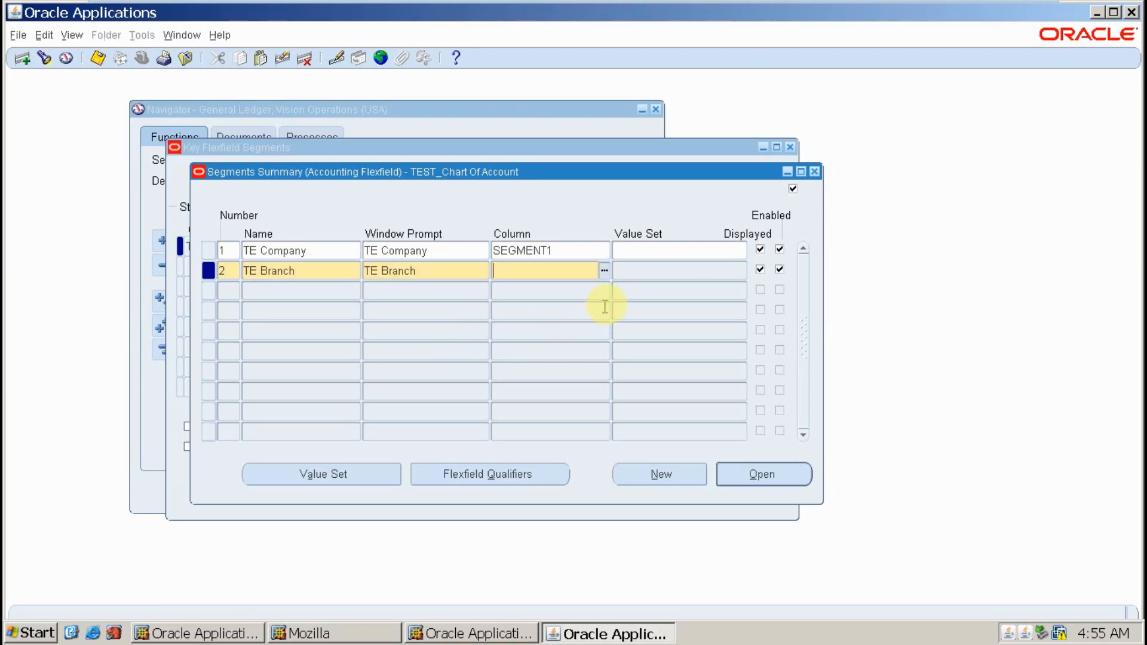
{"action": "type", "text": "SegMENT"}
{"action": "left_click", "coordinate": [604, 272]}
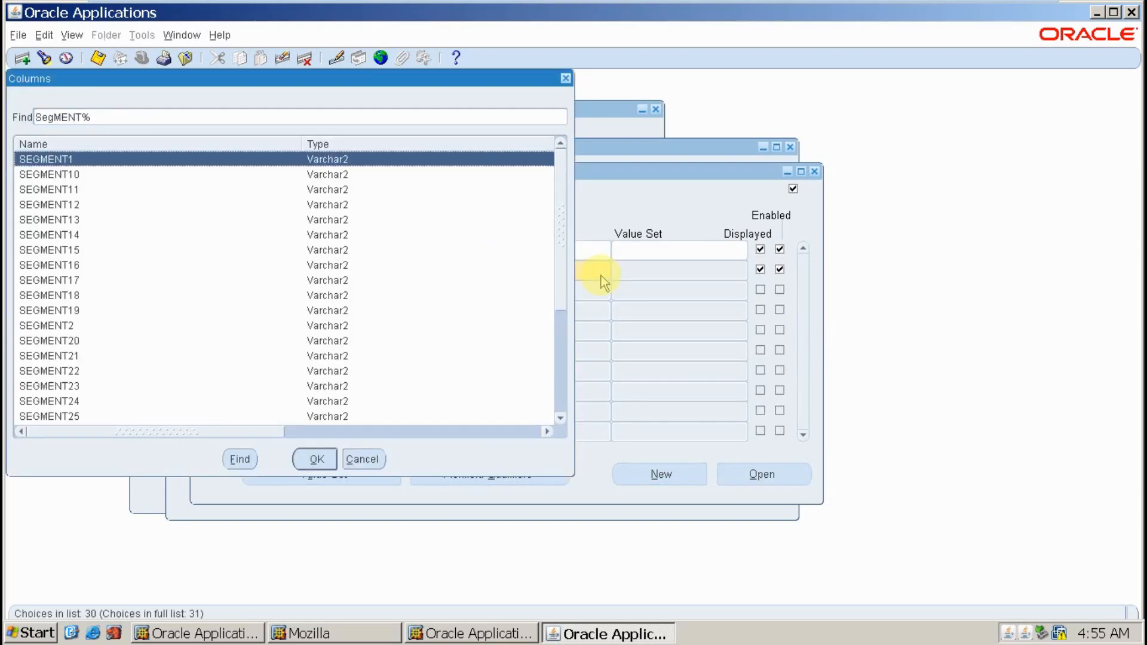
{"action": "key", "text": "Down"}
{"action": "key", "text": "Down"}
{"action": "key", "text": "Down"}
{"action": "key", "text": "Down"}
{"action": "key", "text": "Down"}
{"action": "key", "text": "Down"}
{"action": "key", "text": "Down"}
{"action": "key", "text": "Down"}
{"action": "key", "text": "Down"}
{"action": "key", "text": "Down"}
{"action": "key", "text": "Down"}
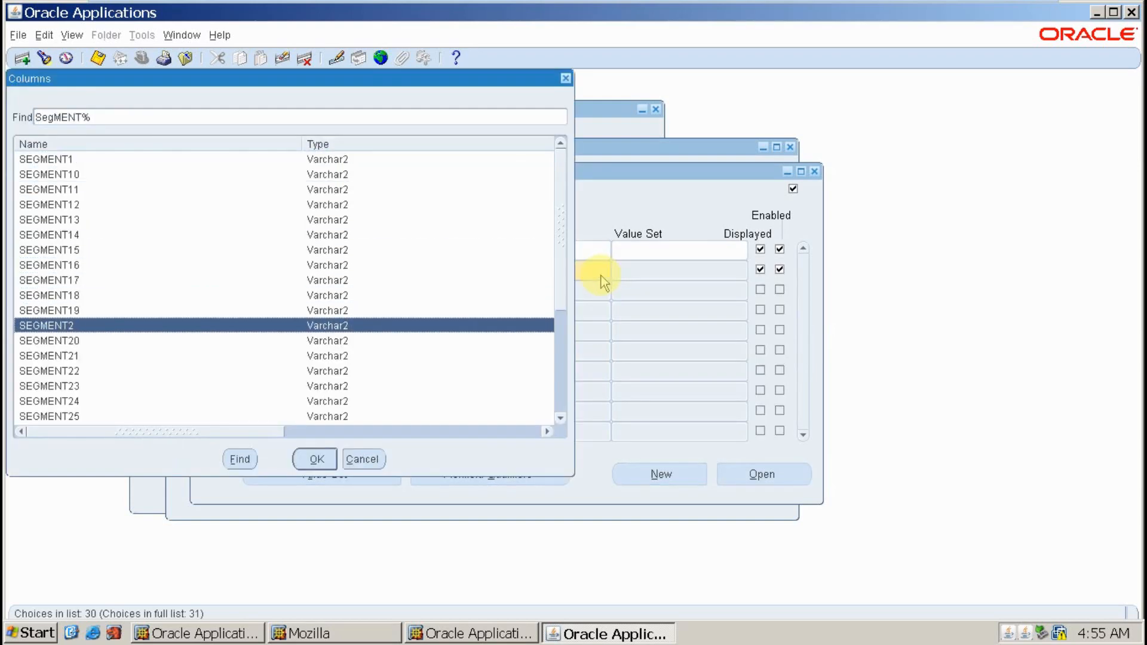
{"action": "key", "text": "Return"}
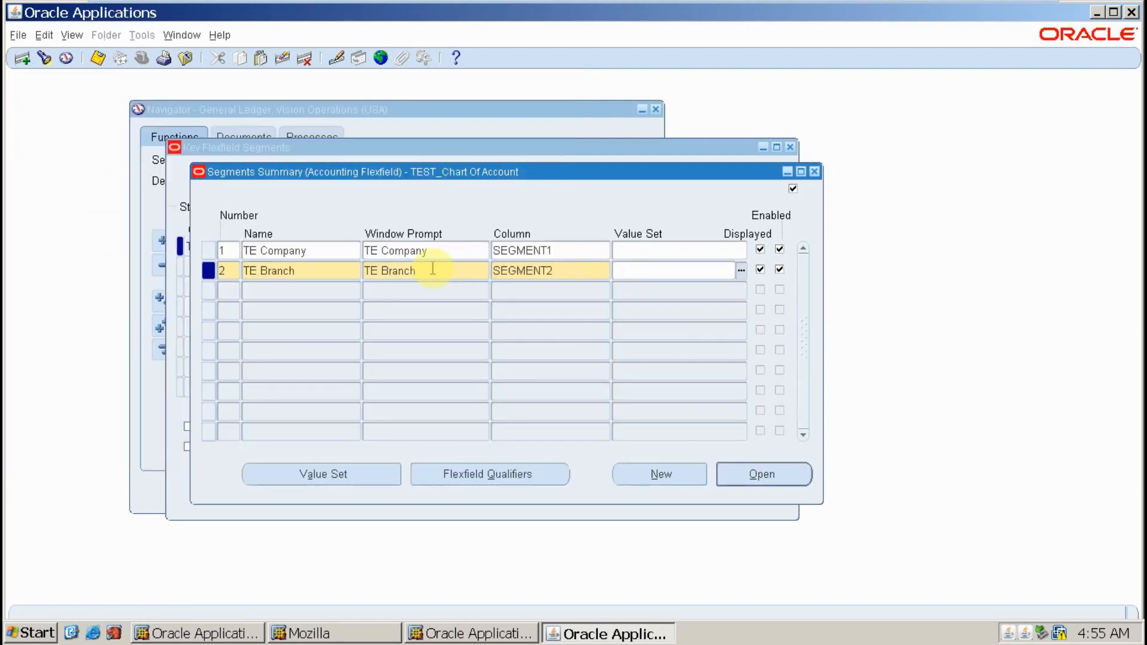
- Add segment 3 'TE Account' using column SEGMENT3
{"action": "left_click", "coordinate": [236, 293]}
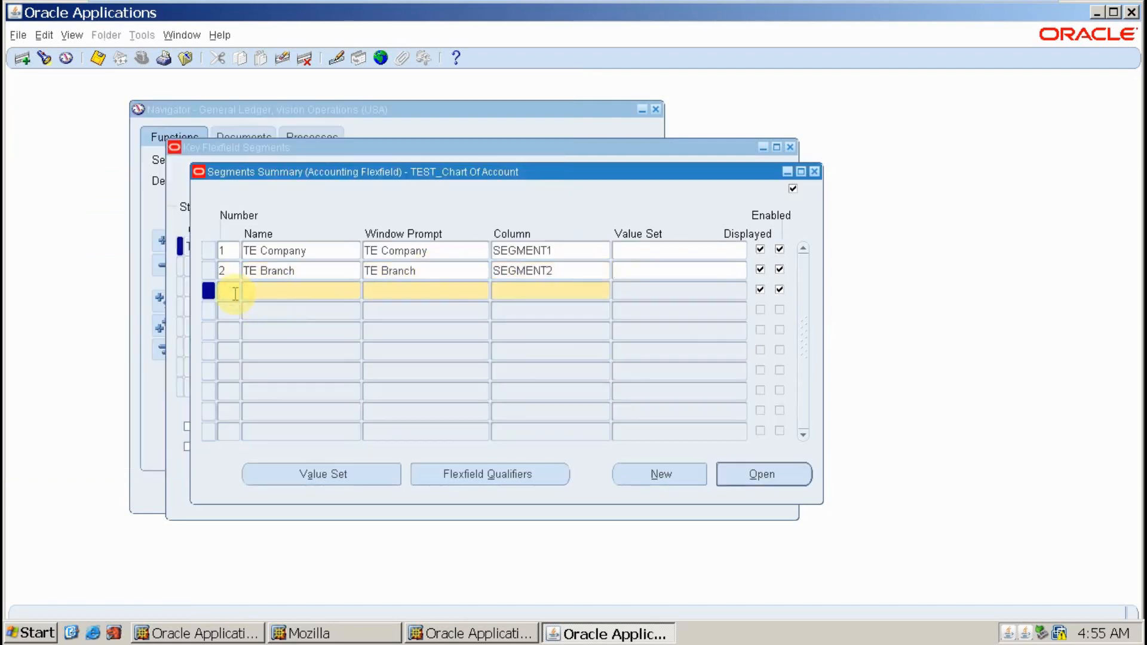
{"action": "type", "text": "3"}
{"action": "key", "text": "Tab"}
{"action": "type", "text": "TE Account"}
{"action": "key", "text": "Tab"}
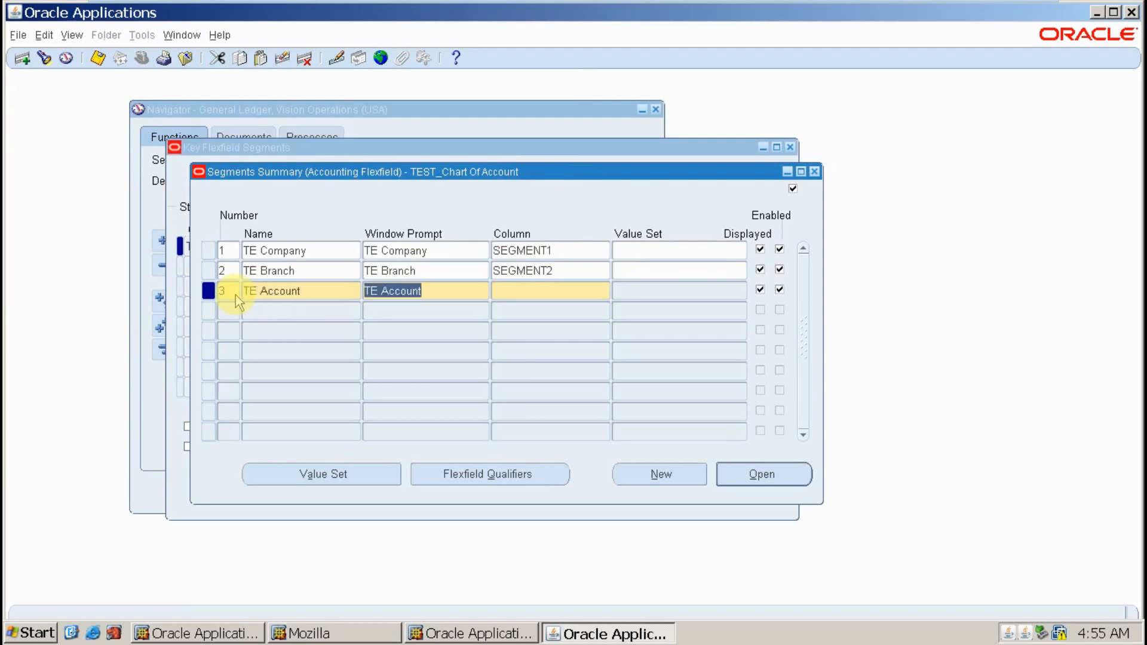
{"action": "key", "text": "Tab"}
{"action": "type", "text": "seg"}
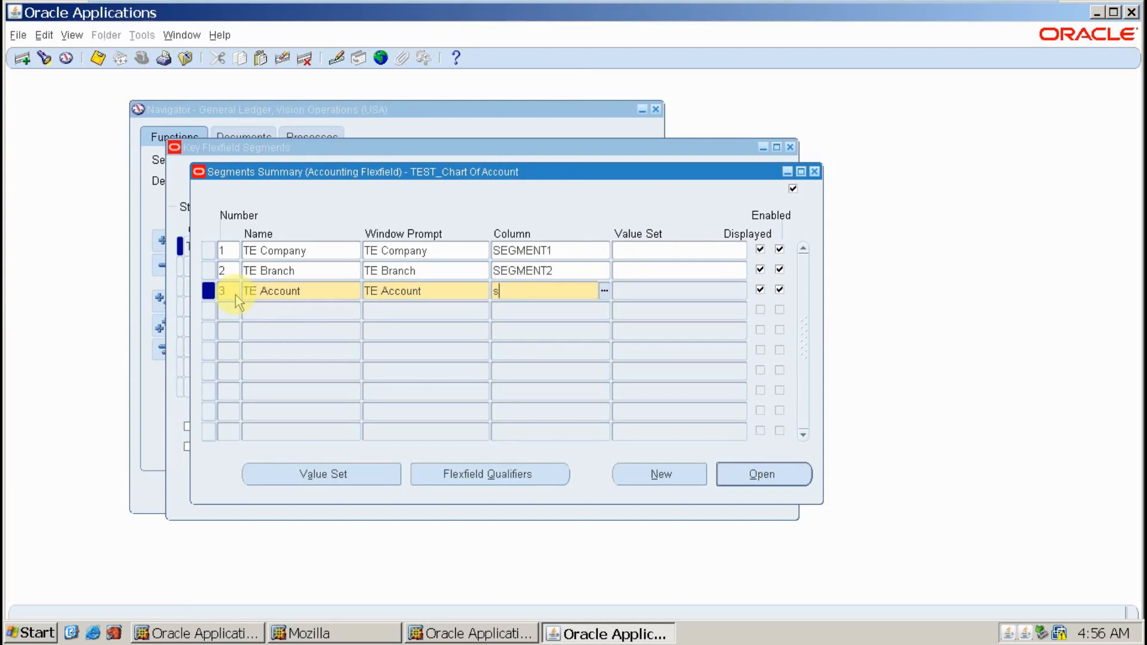
{"action": "key", "text": "Tab"}
{"action": "key", "text": "Down"}
{"action": "key", "text": "Down"}
{"action": "key", "text": "Down"}
{"action": "key", "text": "Down"}
{"action": "key", "text": "Down"}
{"action": "key", "text": "Down"}
{"action": "key", "text": "Down"}
{"action": "key", "text": "Down"}
{"action": "key", "text": "Down"}
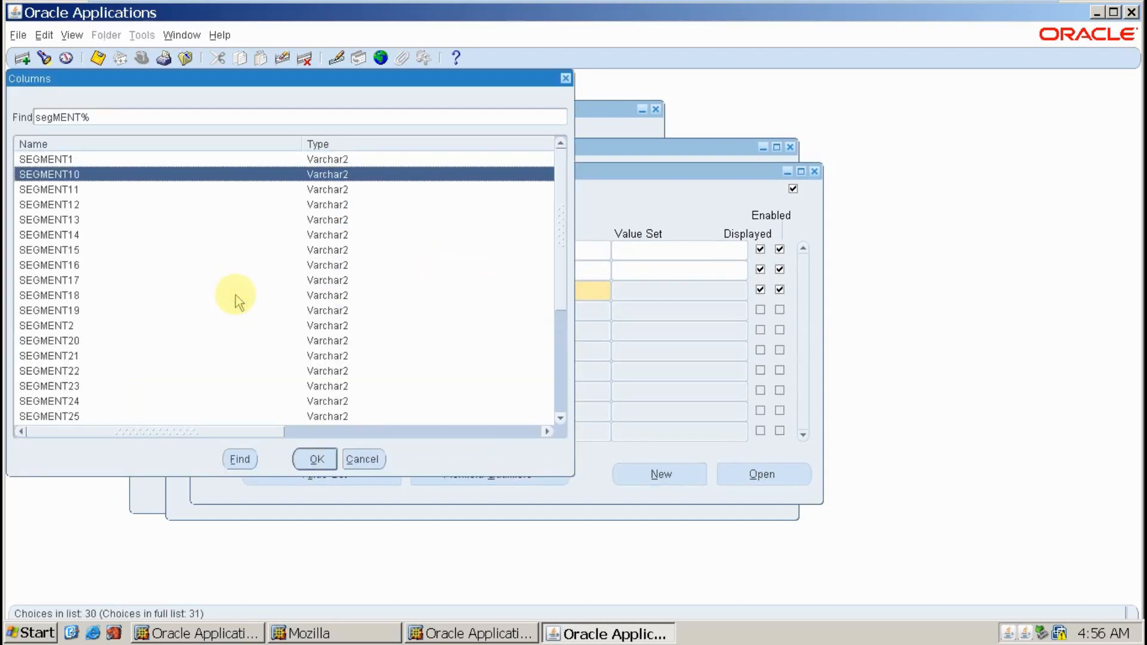
{"action": "key", "text": "Down"}
{"action": "key", "text": "Down"}
{"action": "key", "text": "Down"}
{"action": "key", "text": "Down"}
{"action": "key", "text": "Down"}
{"action": "key", "text": "Down"}
{"action": "key", "text": "Down"}
{"action": "key", "text": "Down"}
{"action": "key", "text": "Down"}
{"action": "key", "text": "Down"}
{"action": "key", "text": "Down"}
{"action": "key", "text": "Down"}
{"action": "key", "text": "Down"}
{"action": "key", "text": "Down"}
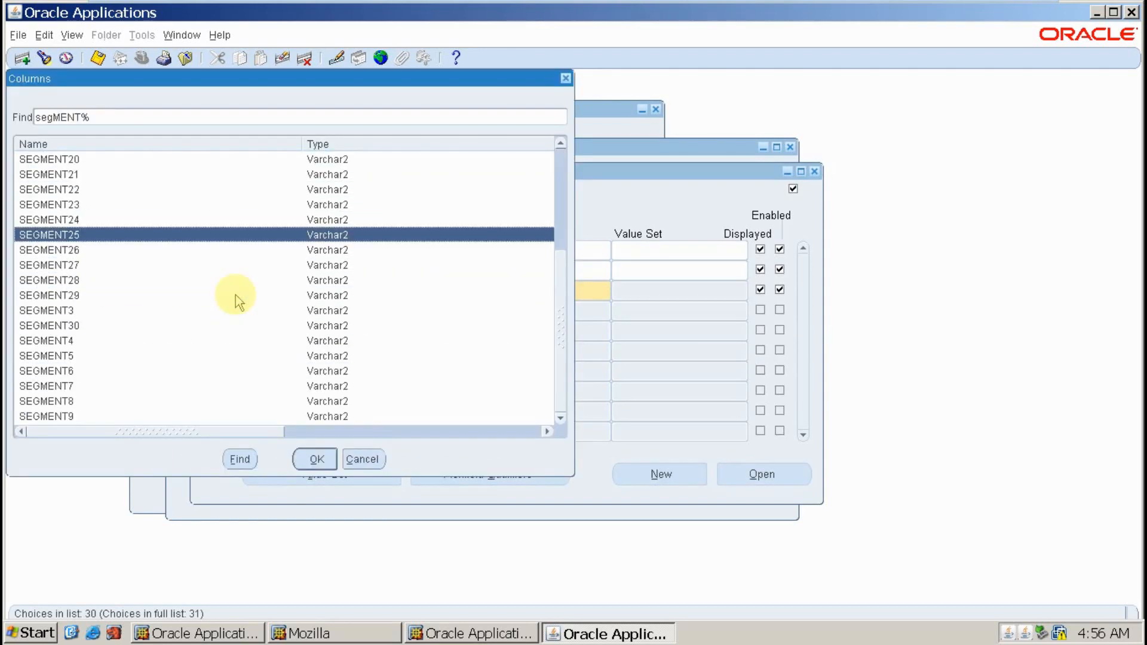
{"action": "key", "text": "Up"}
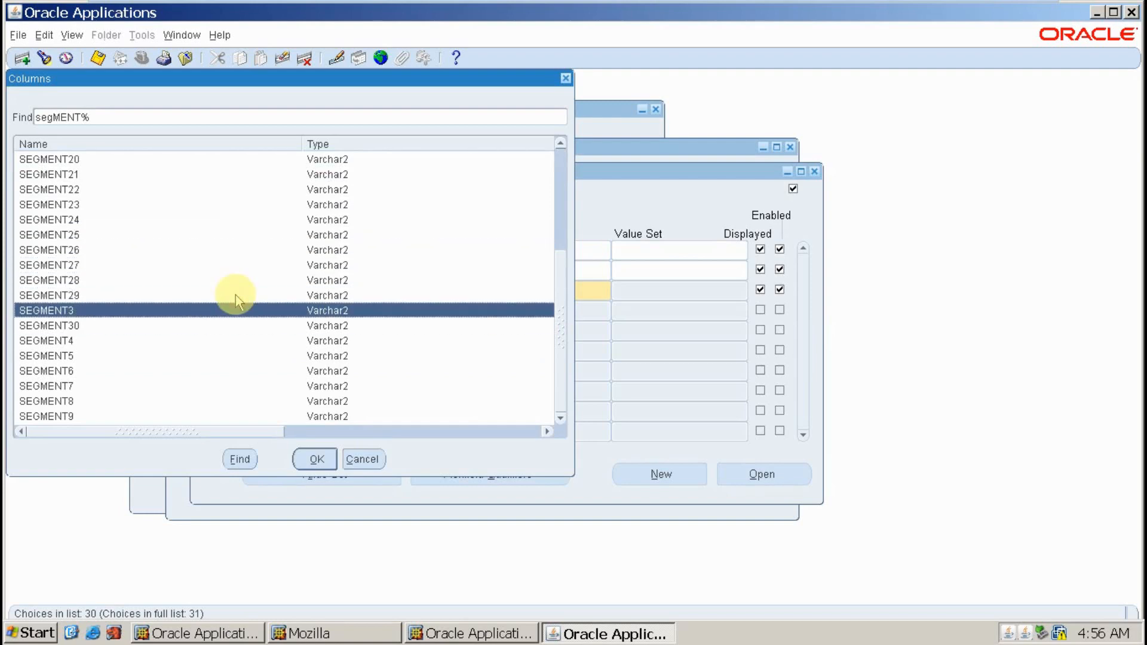
{"action": "key", "text": "Return"}
- Add segment 4 'TE Future' using column SEGMENT4 and save the four segments
{"action": "key", "text": "Down"}
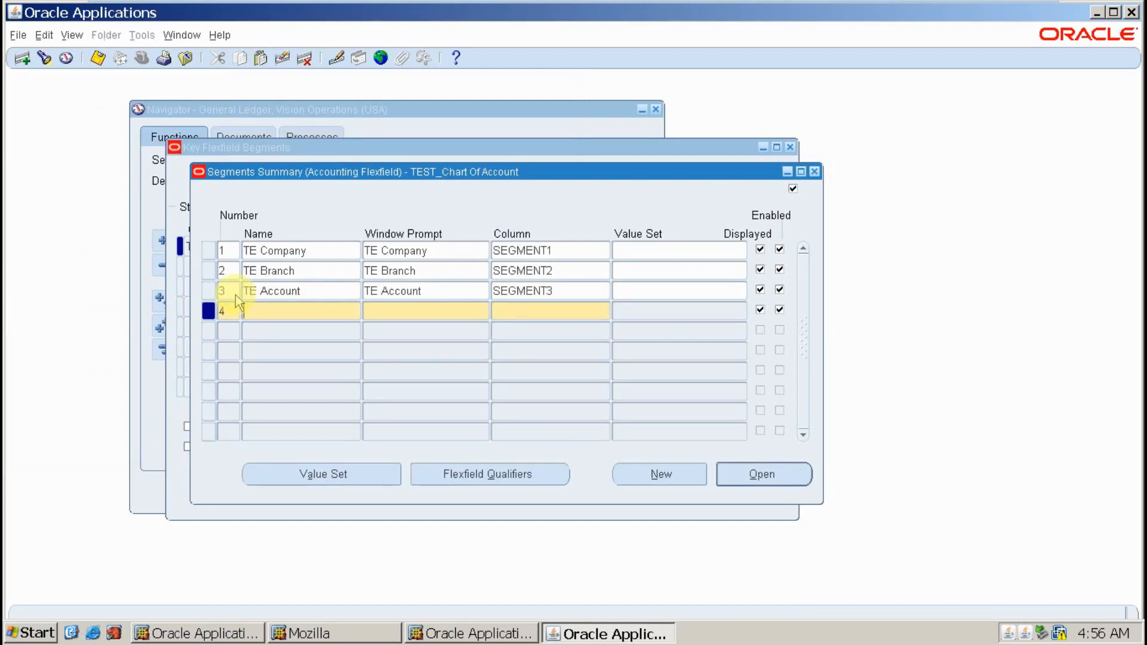
{"action": "type", "text": "TE Future"}
{"action": "key", "text": "Tab"}
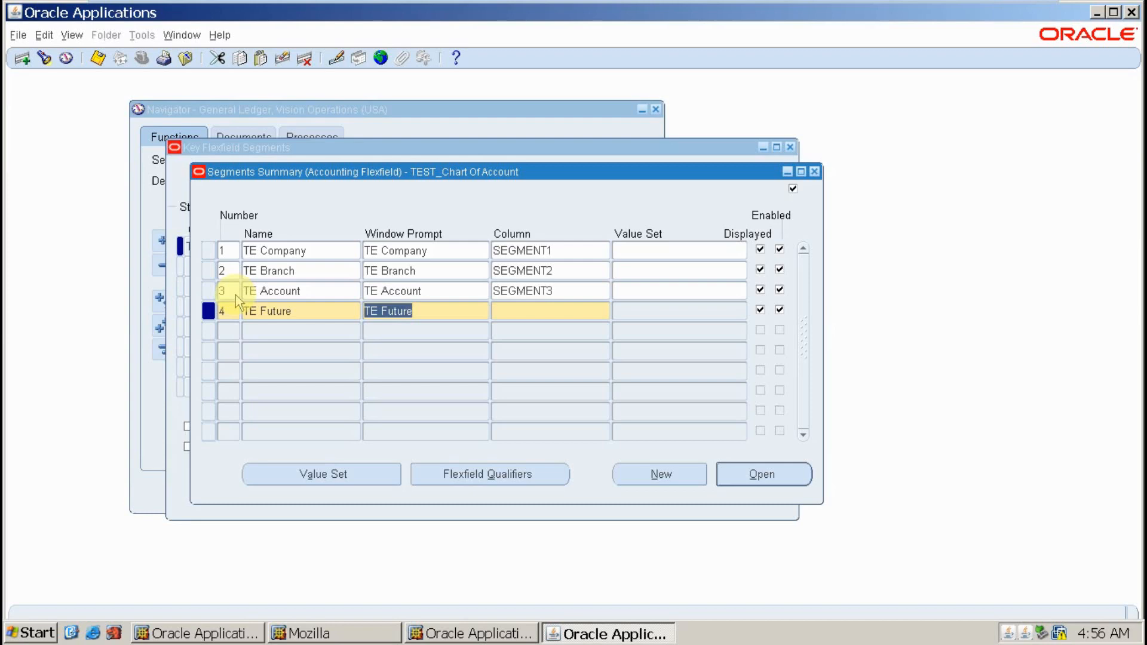
{"action": "key", "text": "Tab"}
{"action": "type", "text": "seg"}
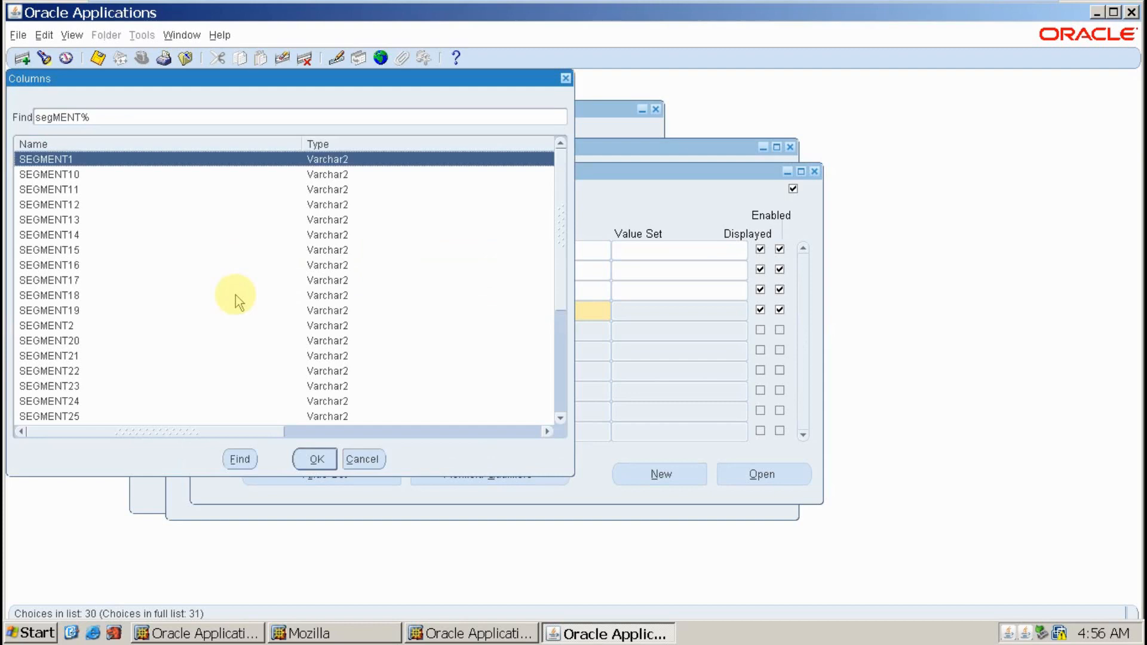
{"action": "key", "text": "Down"}
{"action": "key", "text": "Down"}
{"action": "key", "text": "Down"}
{"action": "key", "text": "Down"}
{"action": "key", "text": "Down"}
{"action": "key", "text": "Down"}
{"action": "key", "text": "Down"}
{"action": "key", "text": "Down"}
{"action": "key", "text": "Down"}
{"action": "key", "text": "Down"}
{"action": "key", "text": "Down"}
{"action": "key", "text": "Down"}
{"action": "key", "text": "Down"}
{"action": "key", "text": "Down"}
{"action": "key", "text": "Down"}
{"action": "key", "text": "Down"}
{"action": "key", "text": "Down"}
{"action": "key", "text": "Down"}
{"action": "key", "text": "Down"}
{"action": "key", "text": "Down"}
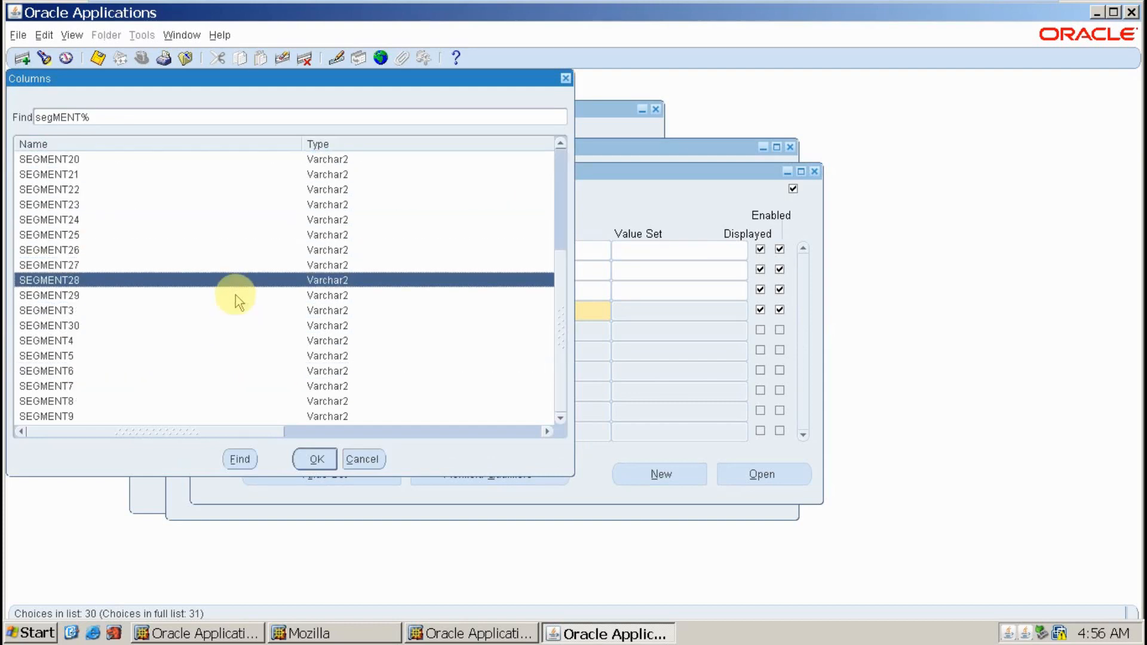
{"action": "key", "text": "Down"}
{"action": "key", "text": "Down"}
{"action": "key", "text": "Down"}
{"action": "key", "text": "Down"}
{"action": "key", "text": "Return"}
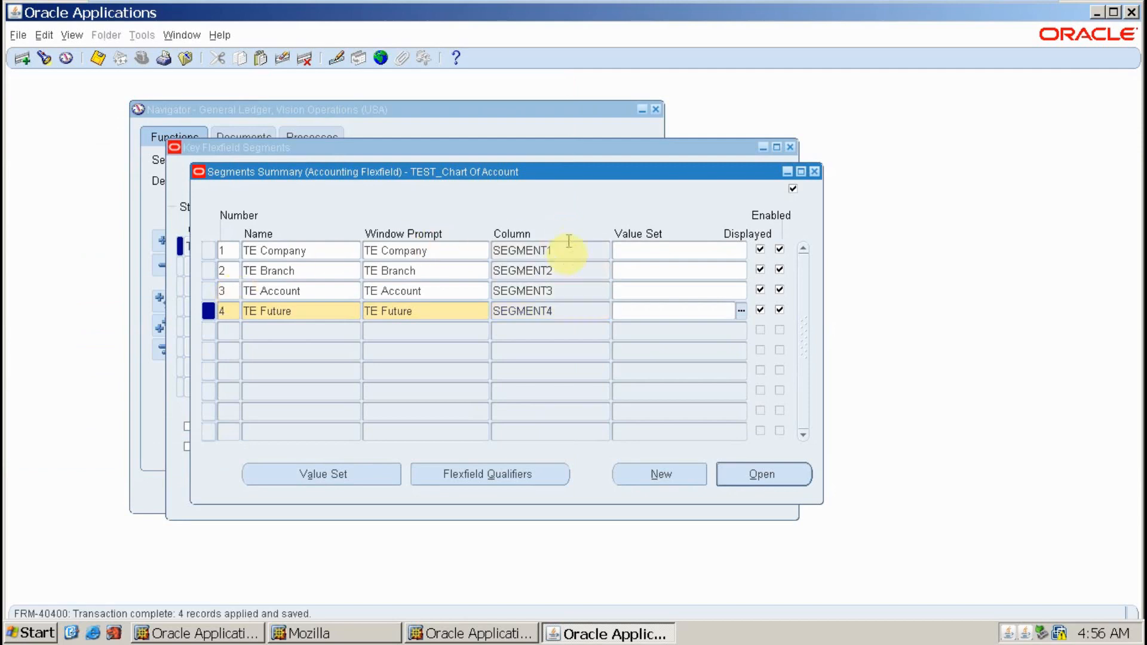
{"action": "key", "text": "ctrl"}
{"action": "key", "text": "ctrl"}
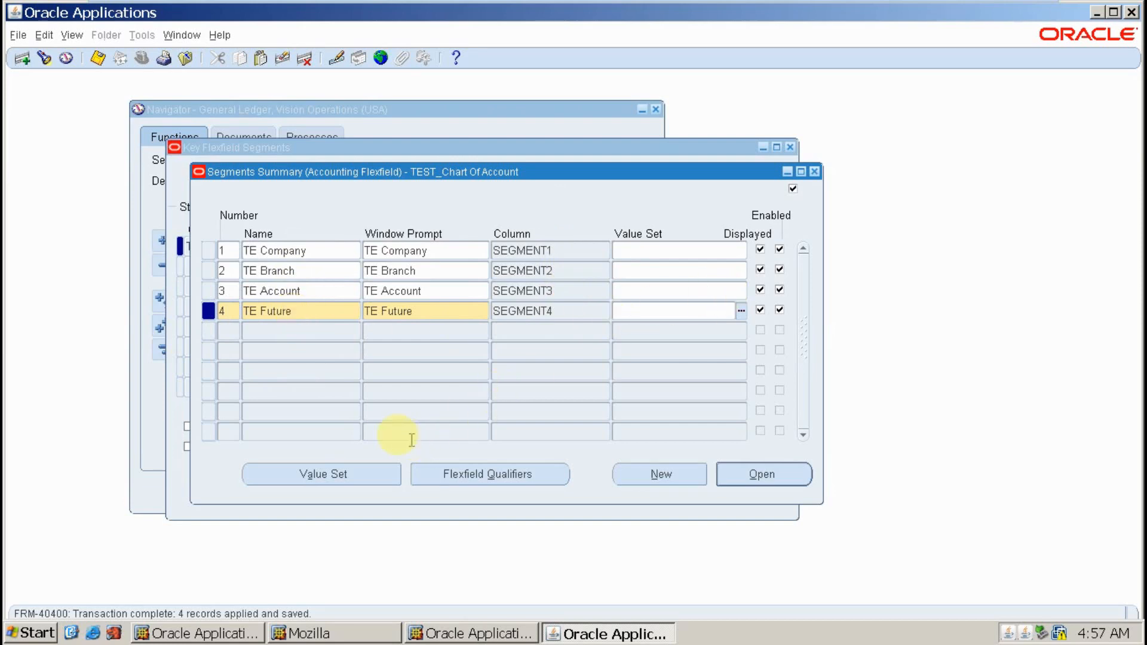
{"action": "left_click", "coordinate": [332, 251]}
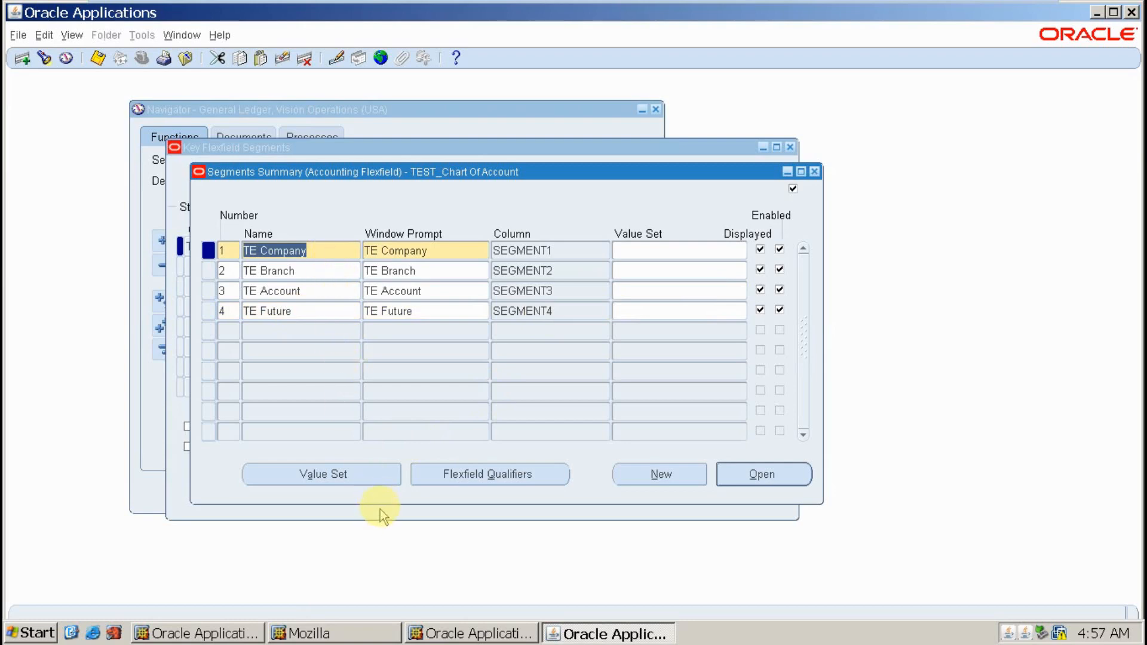
{"action": "left_click", "coordinate": [366, 476]}
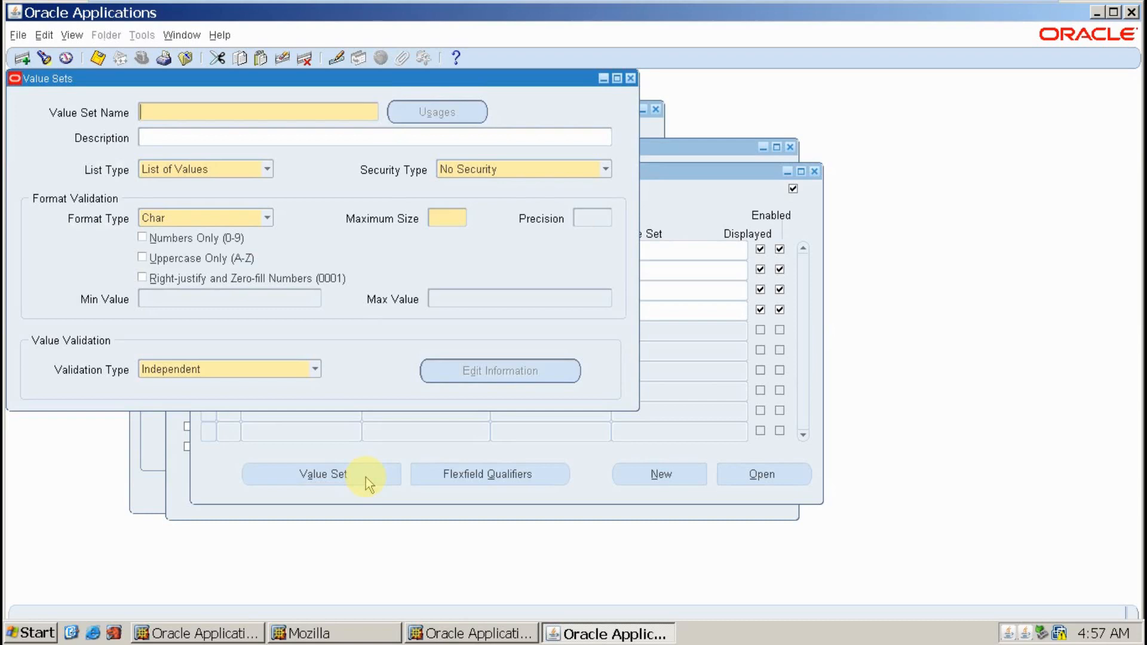
- Name the new value set 'TE CO VS' and keep List of Values as its list type
{"action": "type", "text": "TE CO VS"}
{"action": "key", "text": "Tab"}
{"action": "key", "text": "Tab"}
{"action": "key", "text": "Tab"}
{"action": "key", "text": "Tab"}
{"action": "key", "text": "shift+Tab"}
{"action": "key", "text": "shift+Tab"}
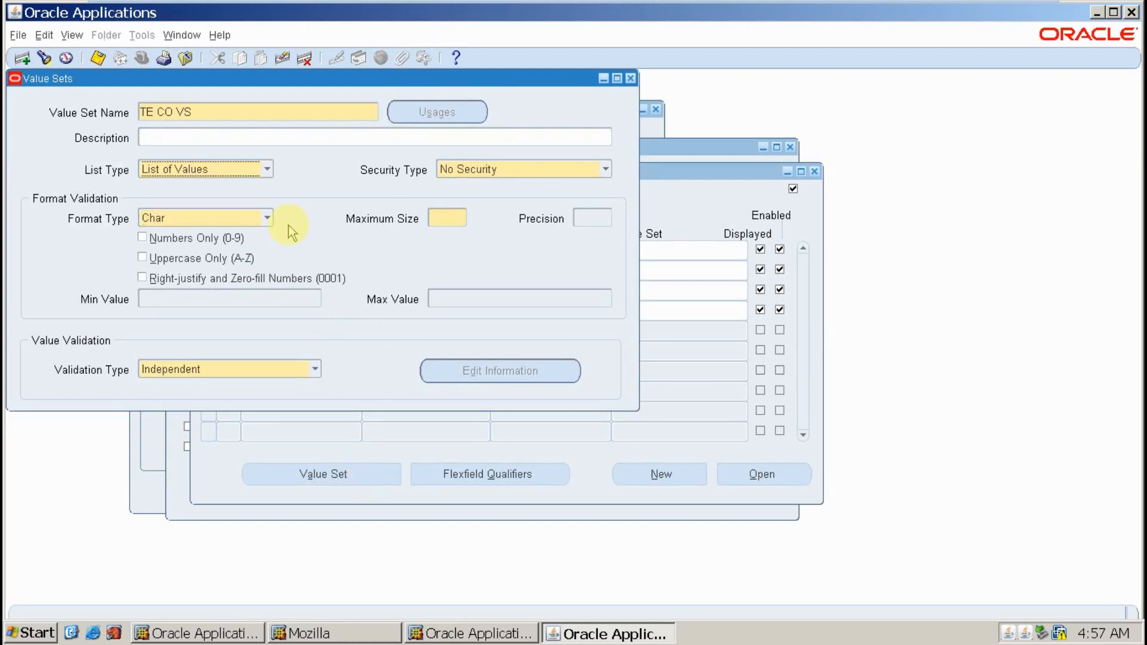
{"action": "left_click", "coordinate": [267, 172]}
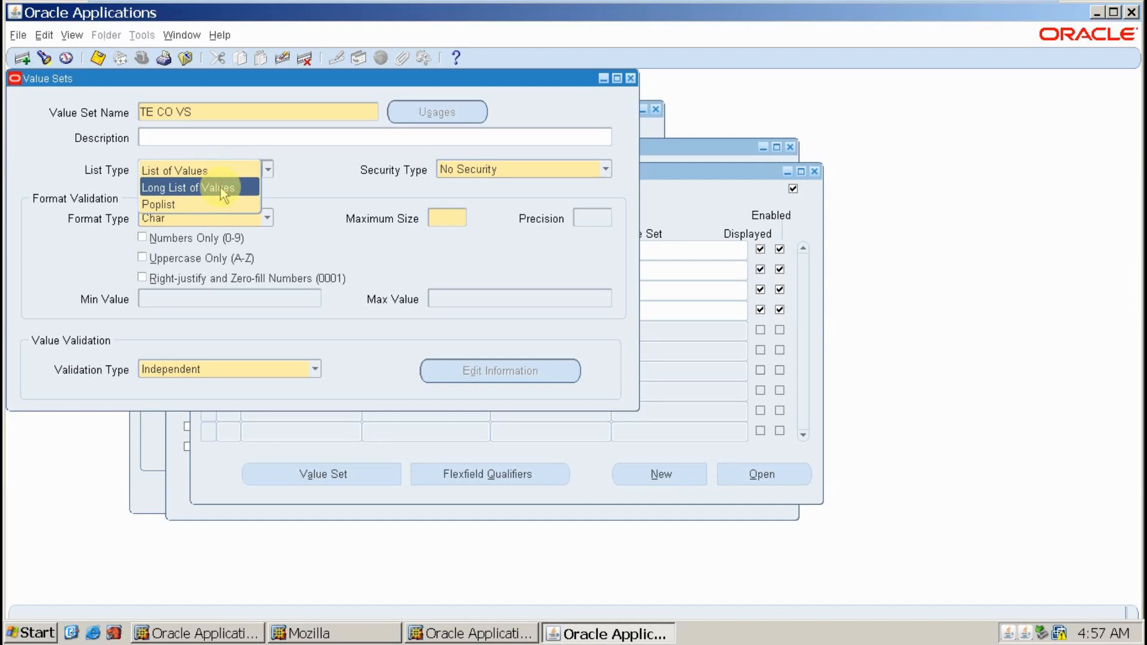
{"action": "left_click", "coordinate": [300, 192]}
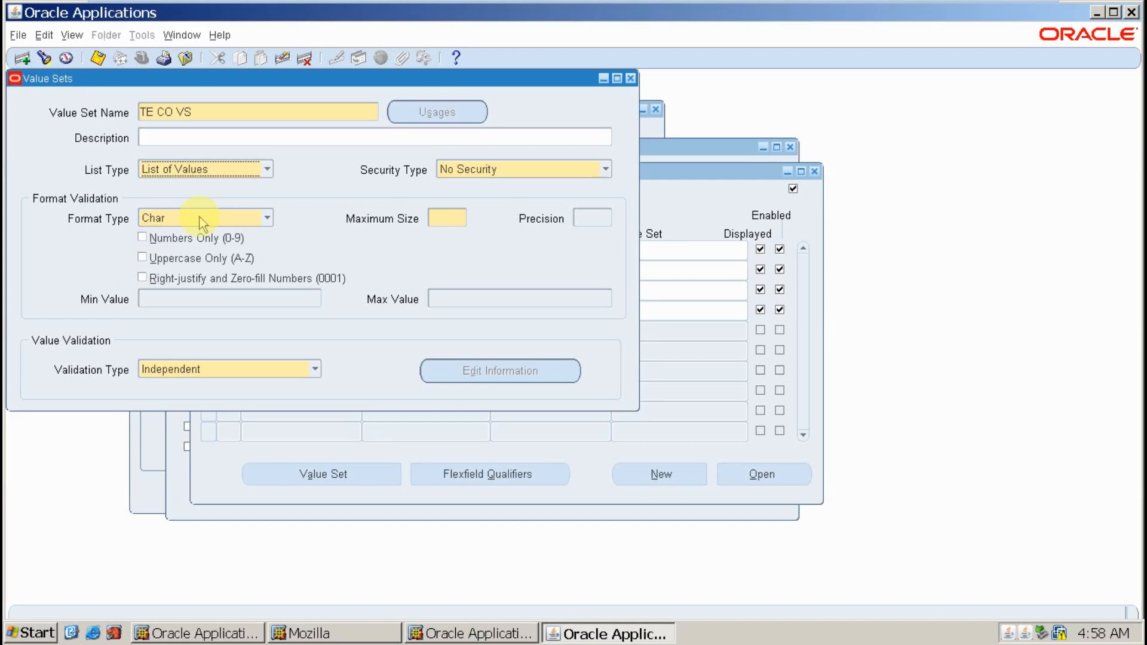
- Give TE CO VS maximum size 2 and Independent validation, save it and close the form
{"action": "left_click", "coordinate": [442, 218]}
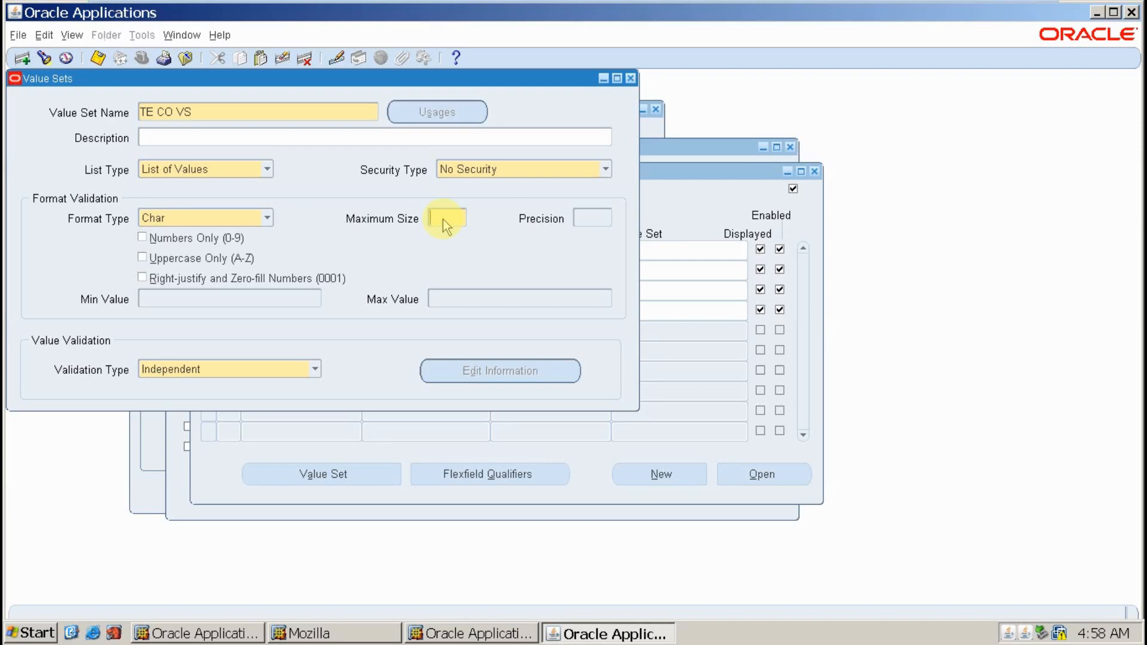
{"action": "type", "text": "2"}
{"action": "left_click", "coordinate": [237, 367]}
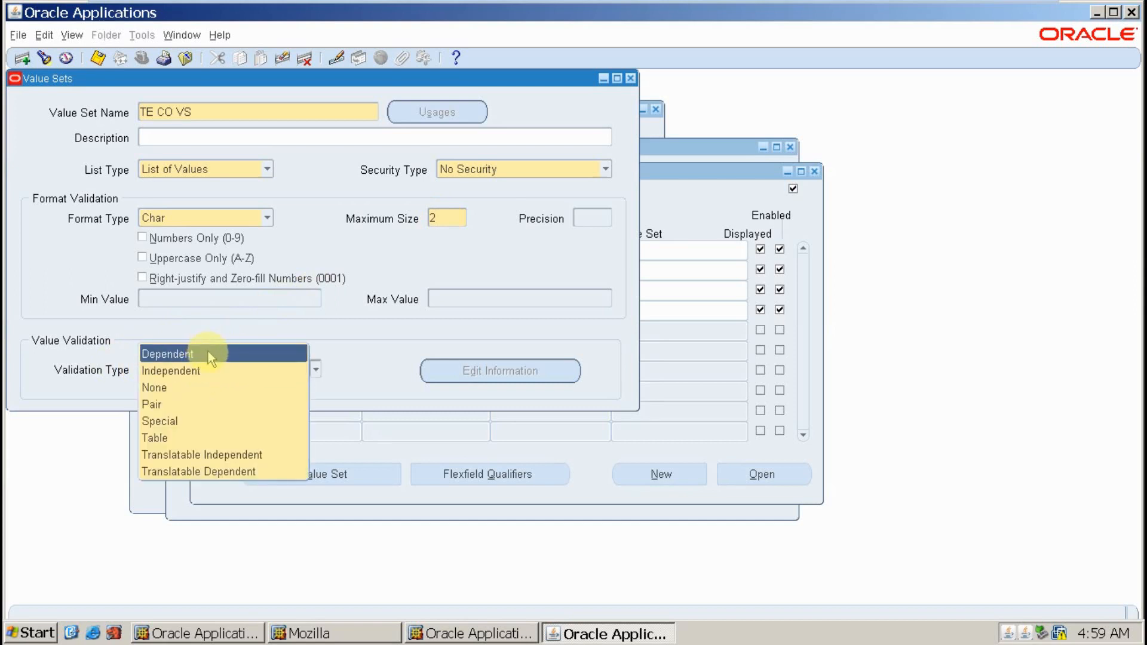
{"action": "left_click", "coordinate": [206, 367]}
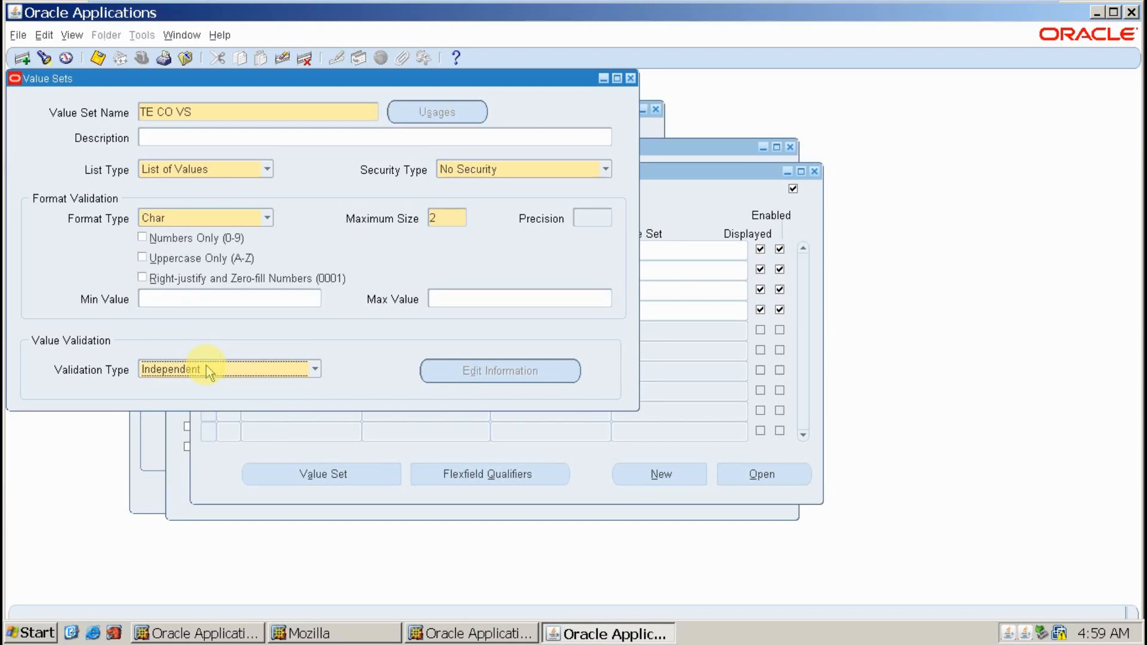
{"action": "left_click", "coordinate": [101, 58]}
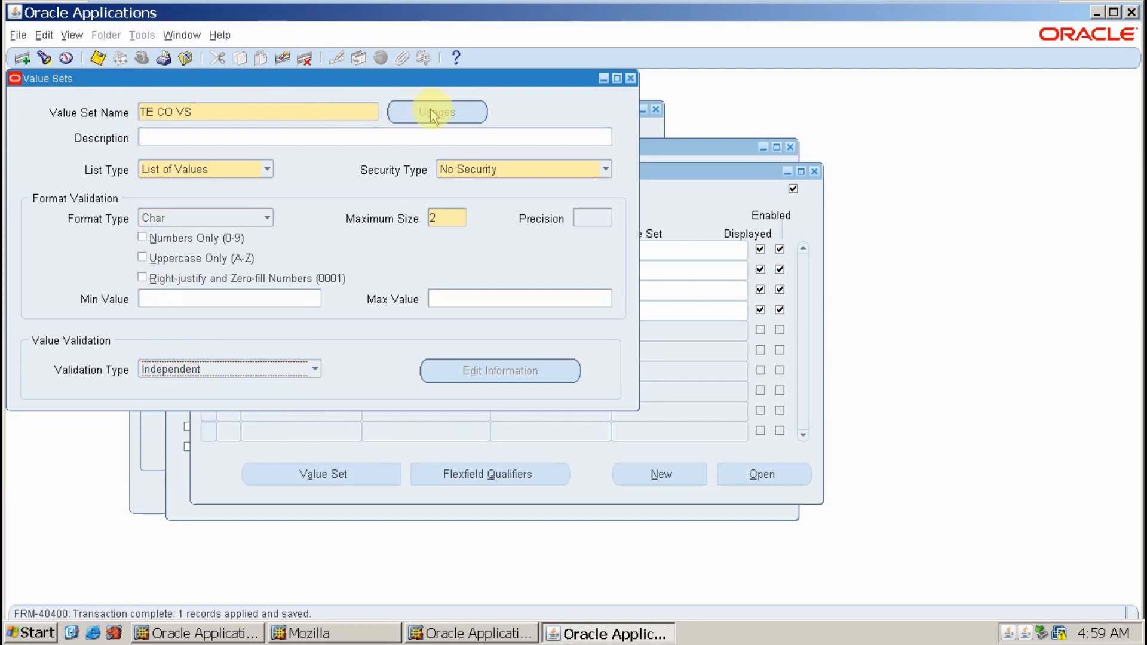
{"action": "left_click", "coordinate": [631, 78]}
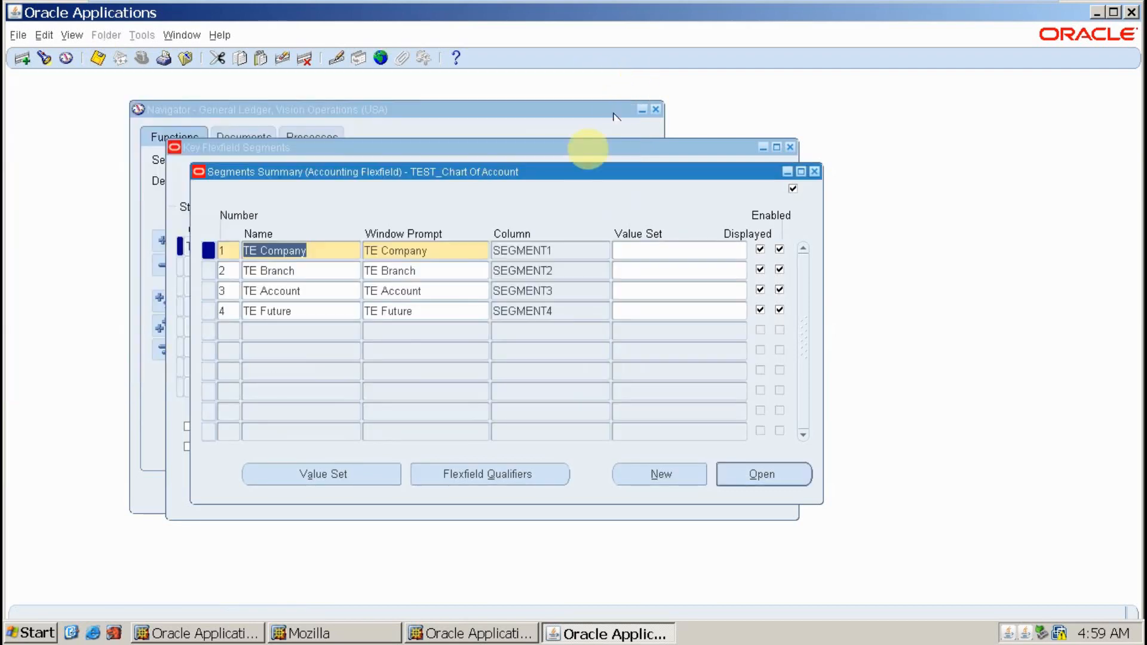
- Assign the TE CO VS value set to the TE Company segment
{"action": "left_click", "coordinate": [320, 268]}
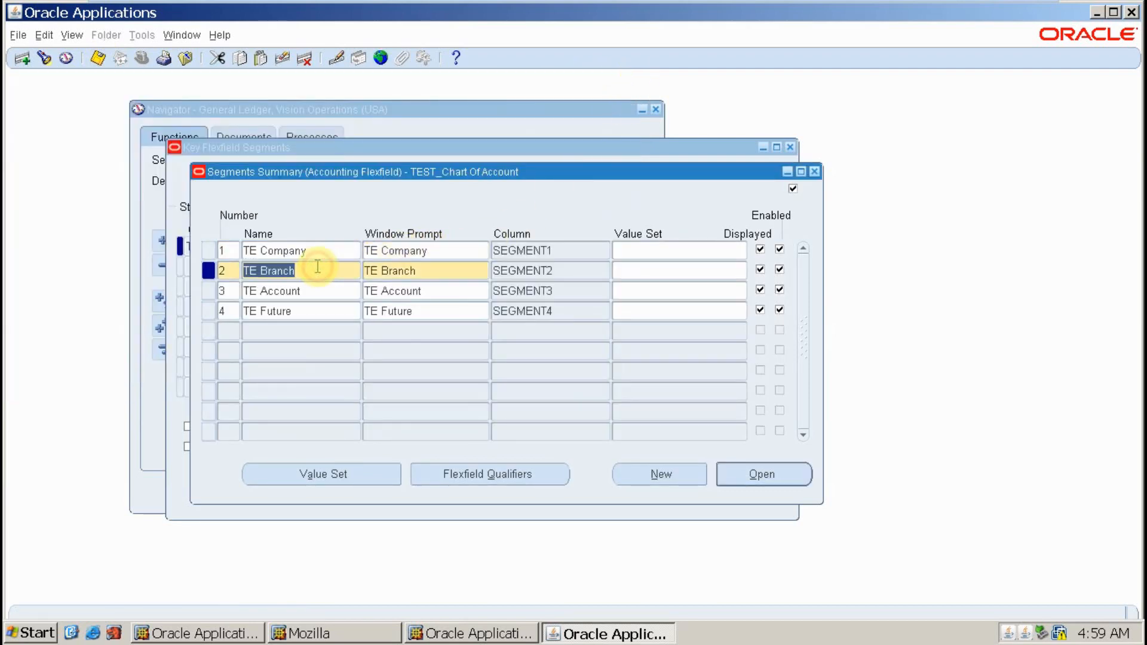
{"action": "left_click", "coordinate": [644, 249]}
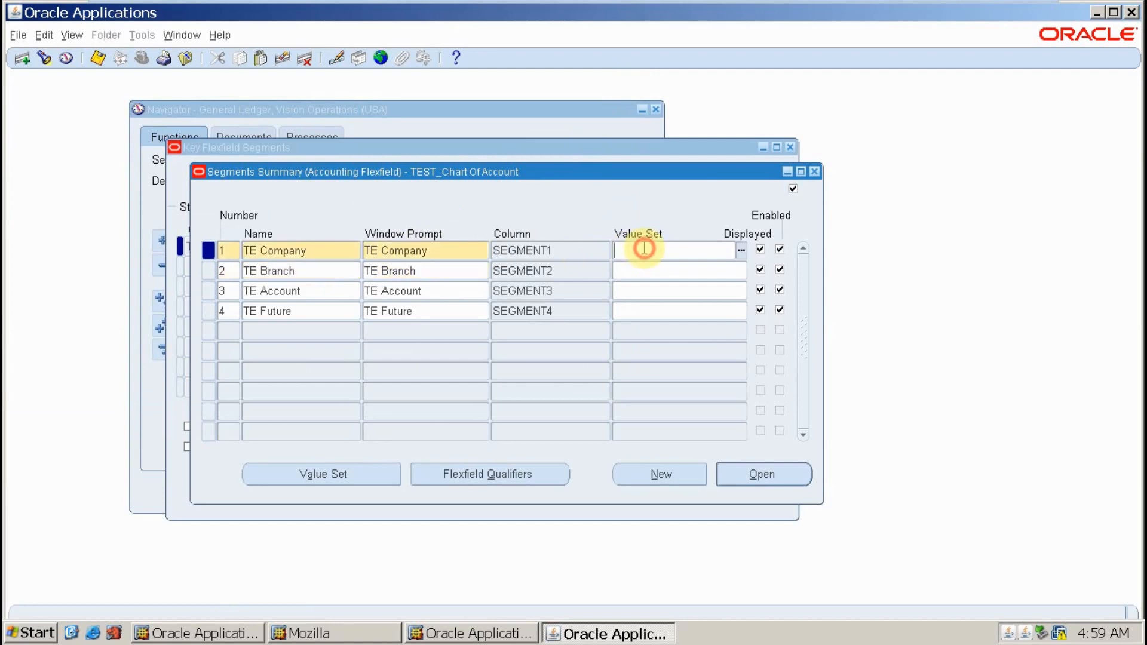
{"action": "type", "text": "TE"}
{"action": "key", "text": "Tab"}
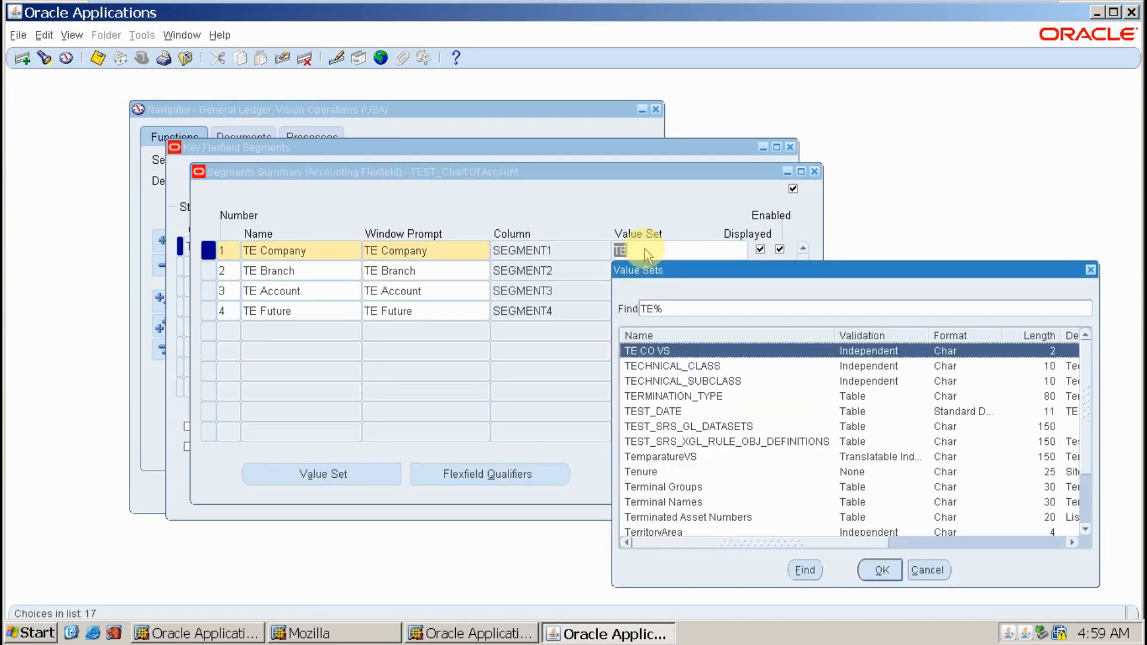
{"action": "key", "text": "Down"}
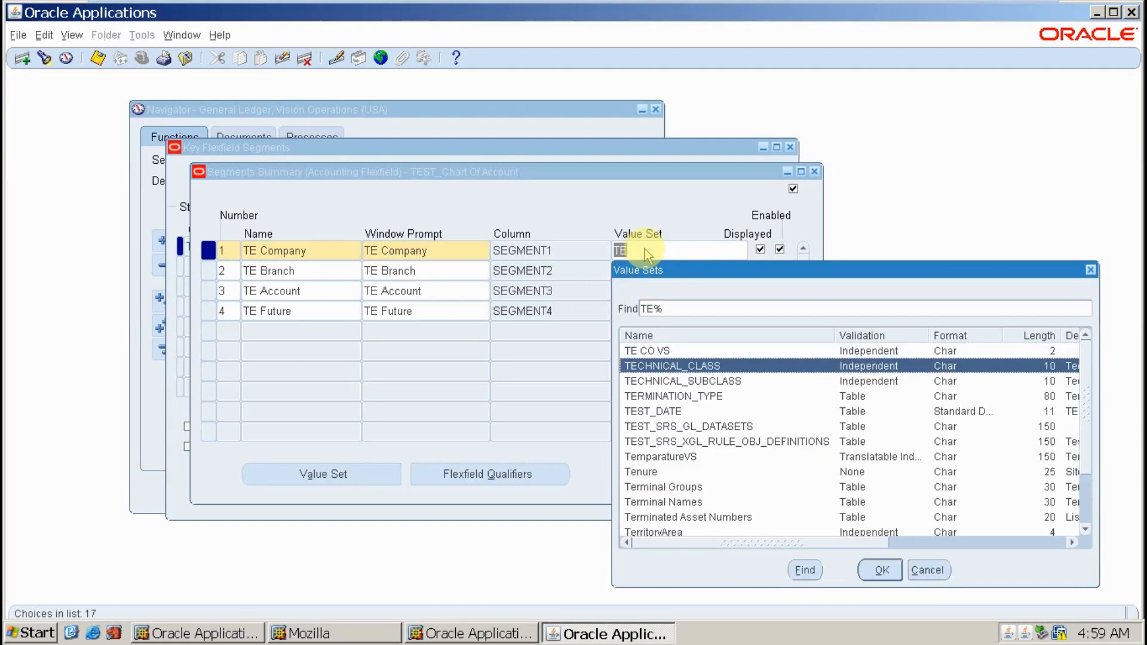
{"action": "key", "text": "Up"}
{"action": "key", "text": "Return"}
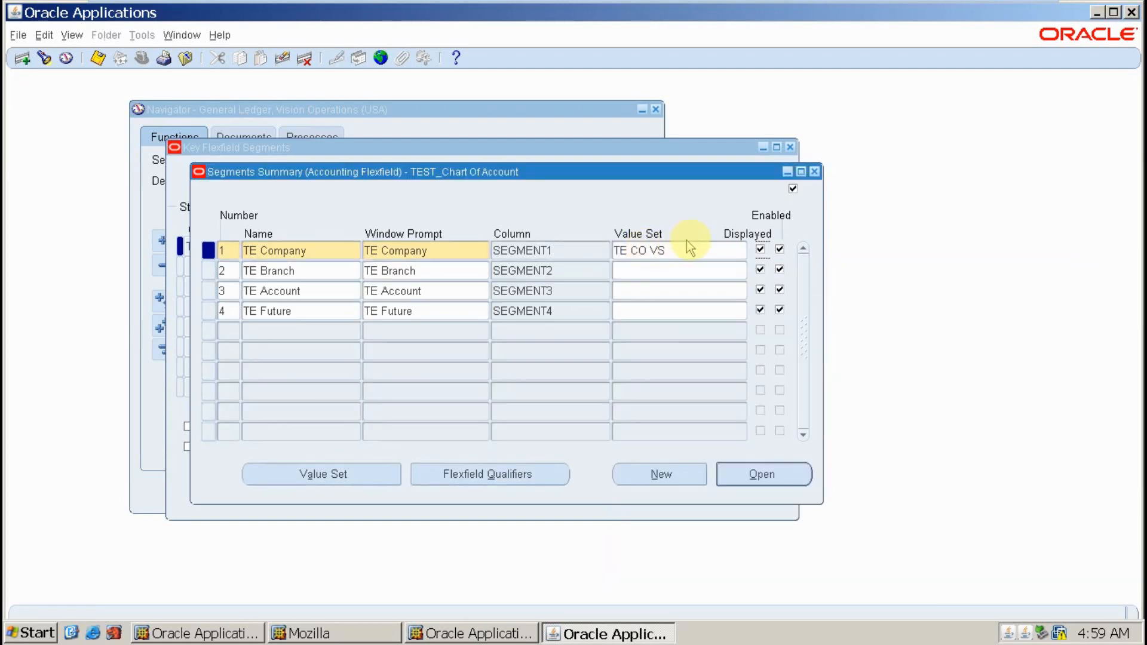
{"action": "left_click", "coordinate": [707, 251]}
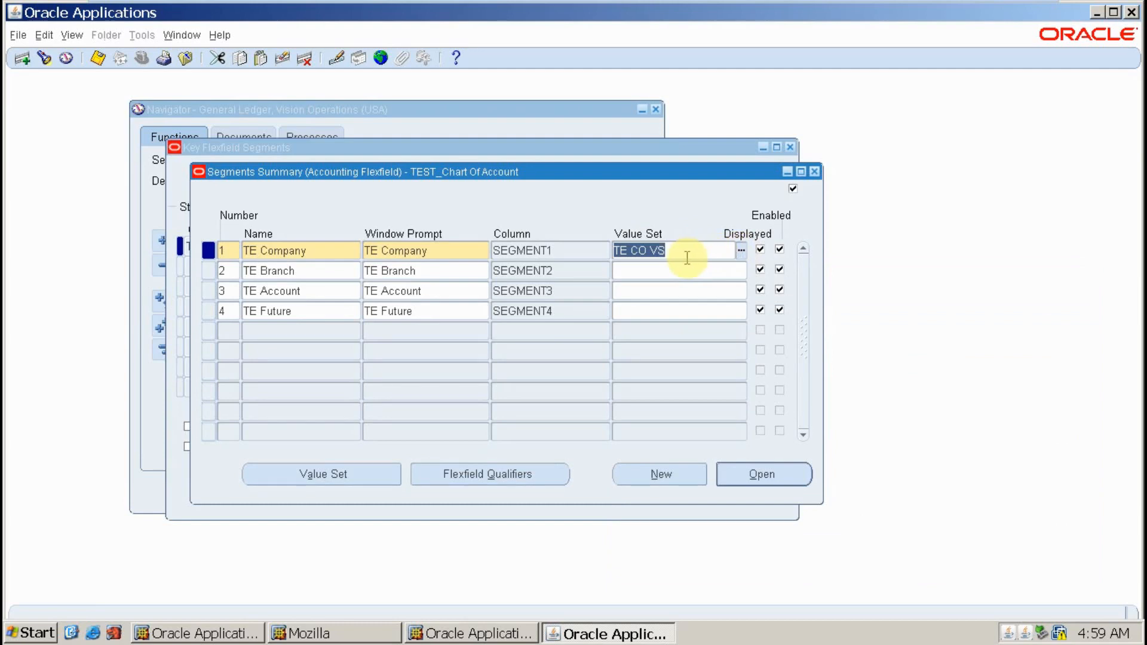
{"action": "left_click", "coordinate": [332, 274]}
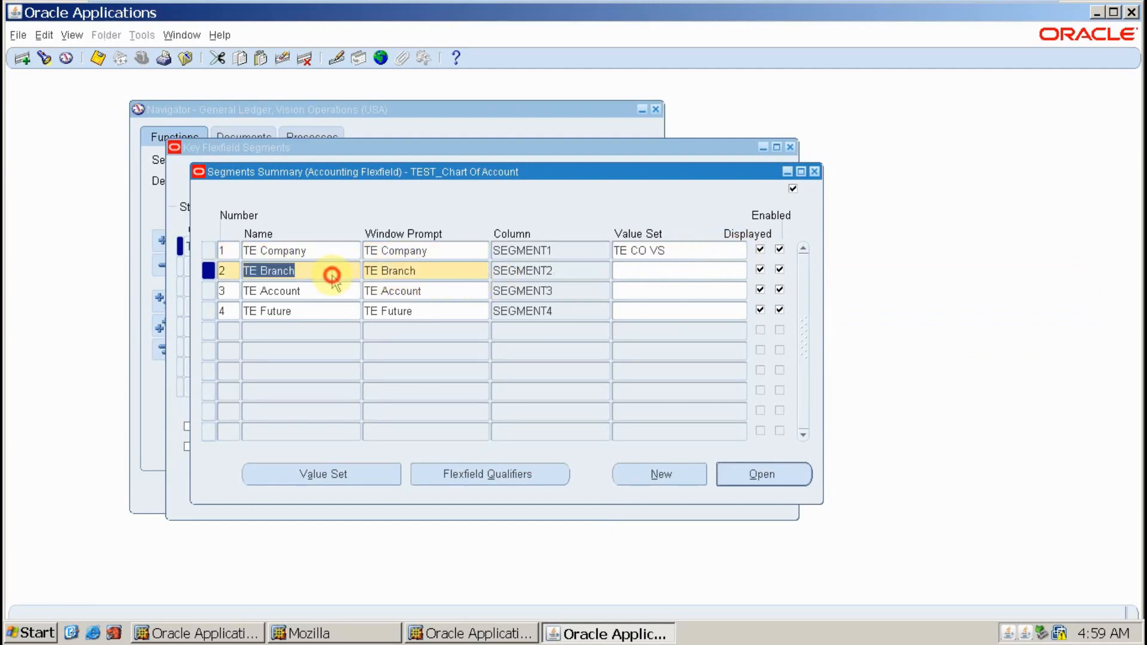
- Create and save value set 'TE BR VS' with maximum size 3, then close it
{"action": "left_click", "coordinate": [341, 474]}
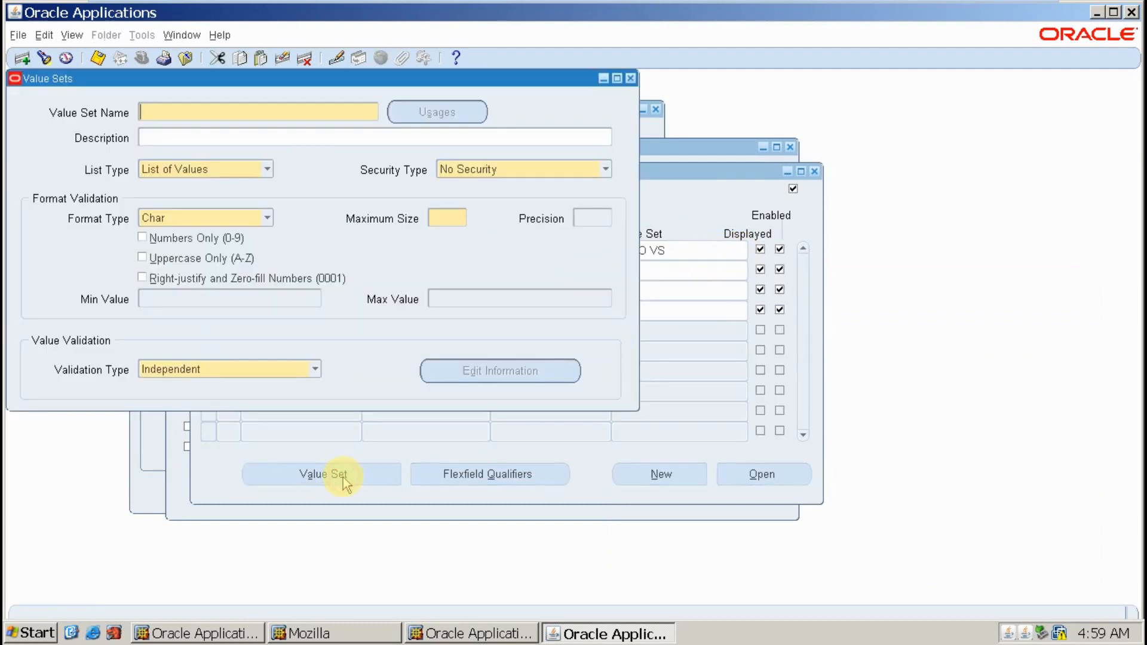
{"action": "type", "text": "TE BR VS"}
{"action": "key", "text": "Tab"}
{"action": "key", "text": "Tab"}
{"action": "key", "text": "Tab"}
{"action": "key", "text": "Tab"}
{"action": "key", "text": "Tab"}
{"action": "key", "text": "Tab"}
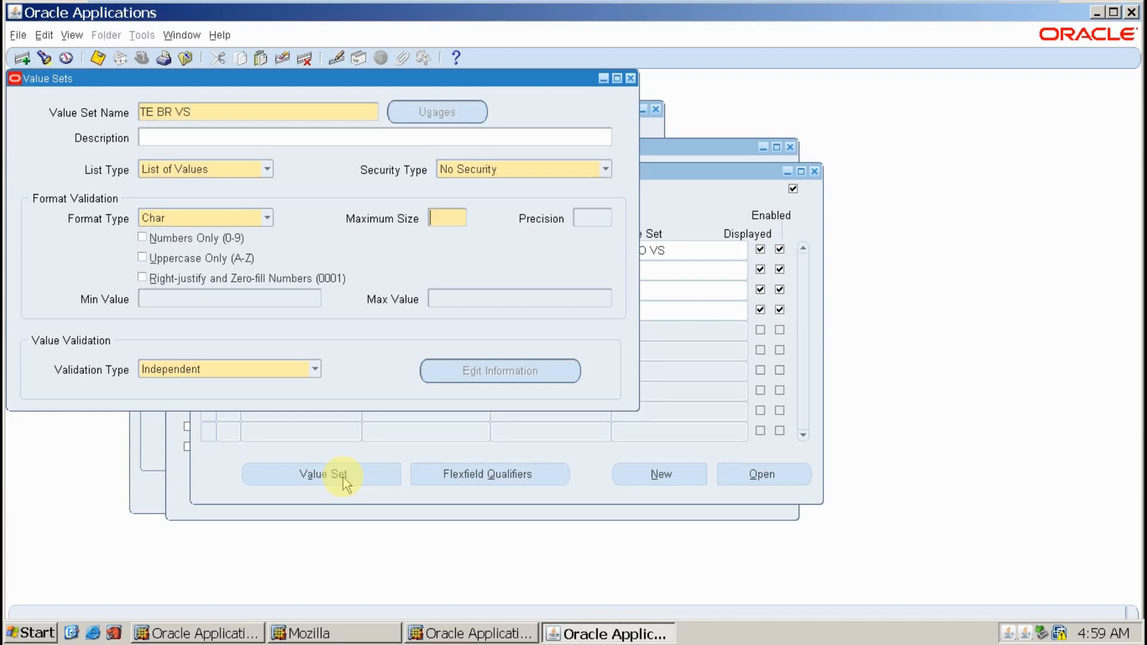
{"action": "type", "text": "3"}
{"action": "key", "text": "ctrl+s"}
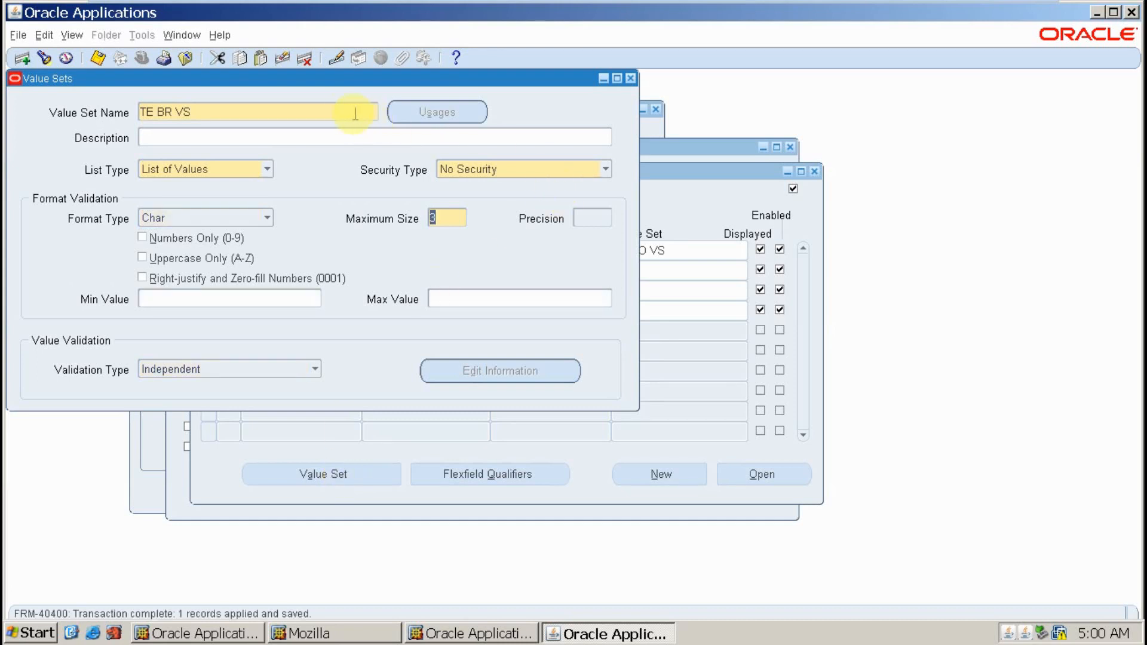
{"action": "left_click", "coordinate": [334, 109]}
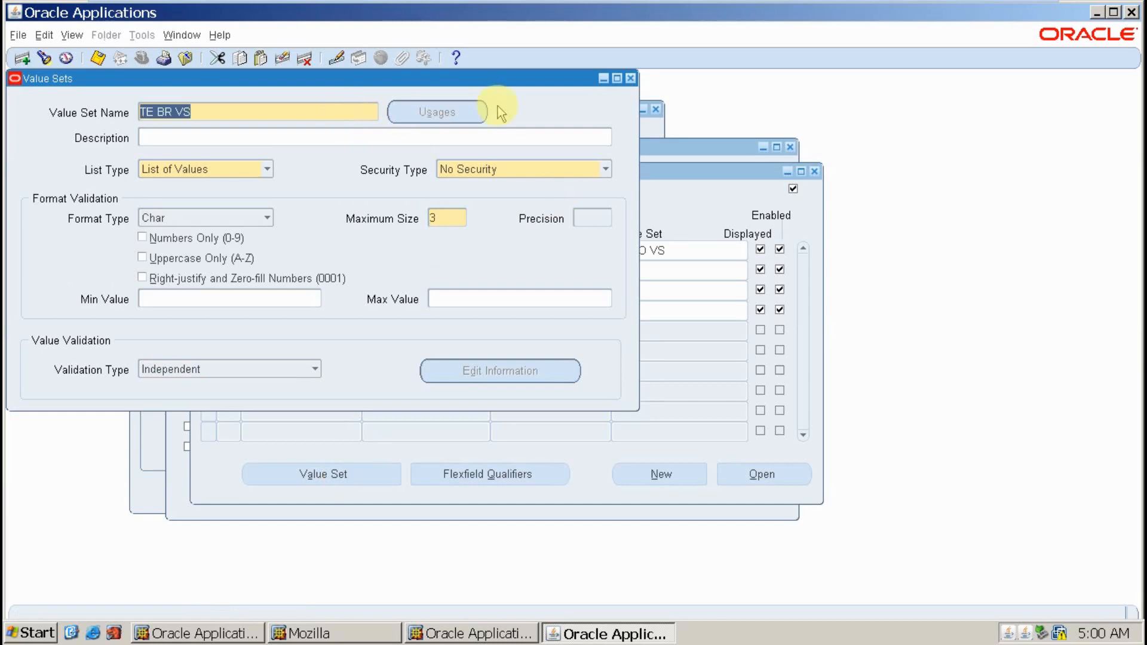
{"action": "left_click", "coordinate": [630, 80]}
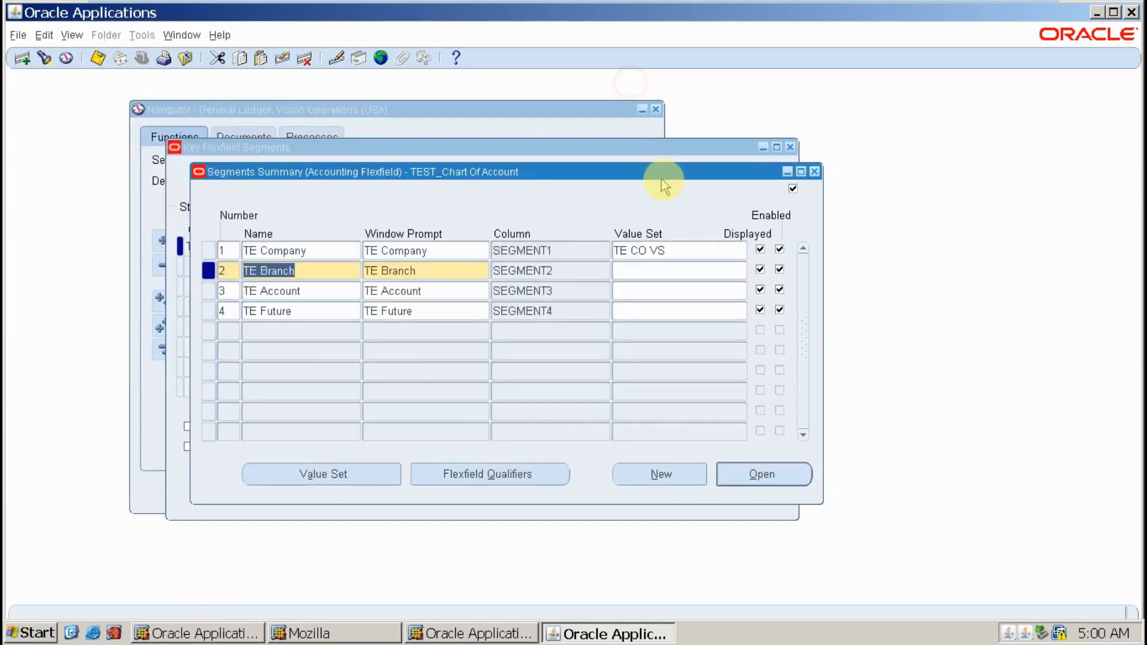
- Enter TE BR VS as the TE Branch segment's value set
{"action": "left_click", "coordinate": [620, 274]}
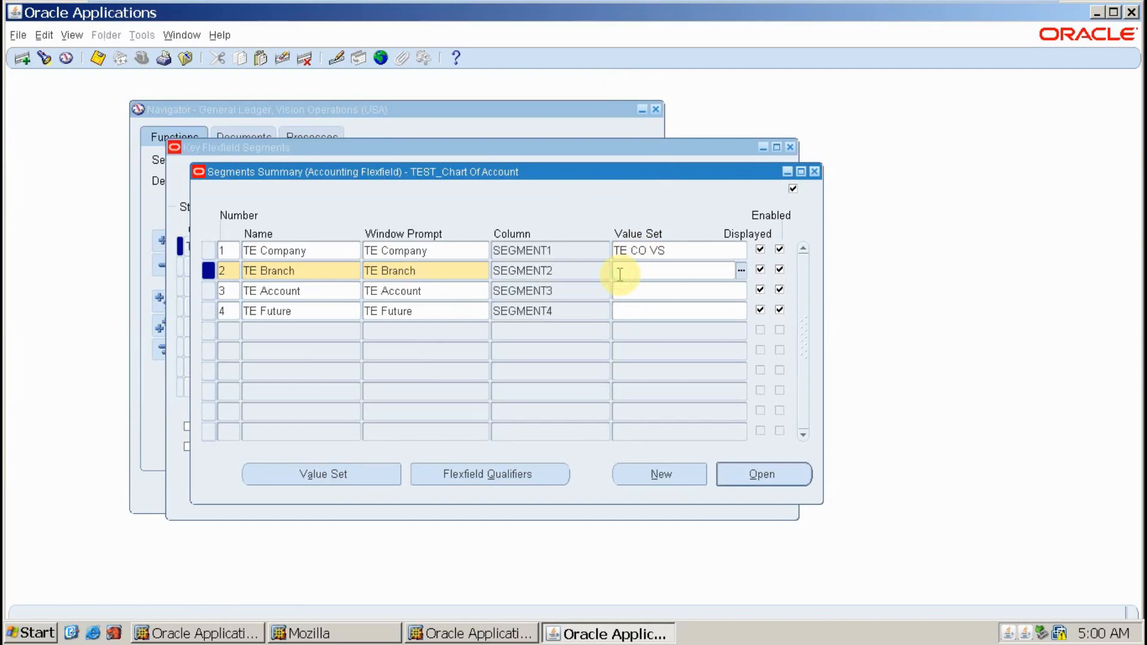
{"action": "type", "text": "TE BR VS"}
{"action": "left_click", "coordinate": [670, 288]}
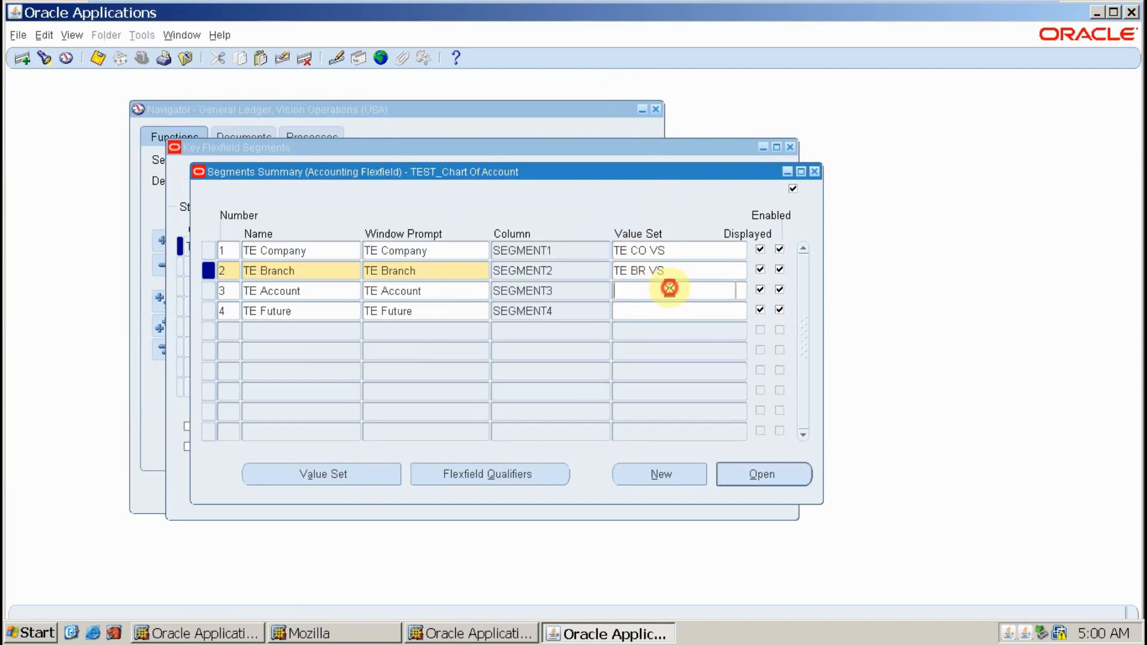
- Create and save value set 'TE AC VS' with maximum size 4, then close it
{"action": "left_click", "coordinate": [303, 475]}
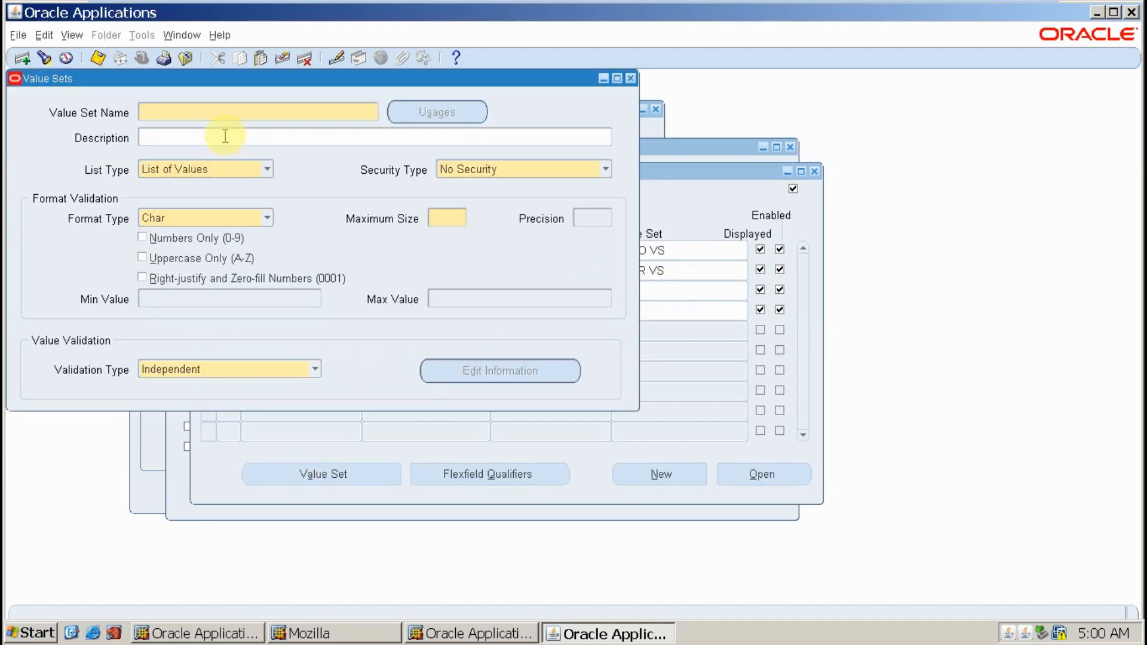
{"action": "left_click", "coordinate": [222, 114]}
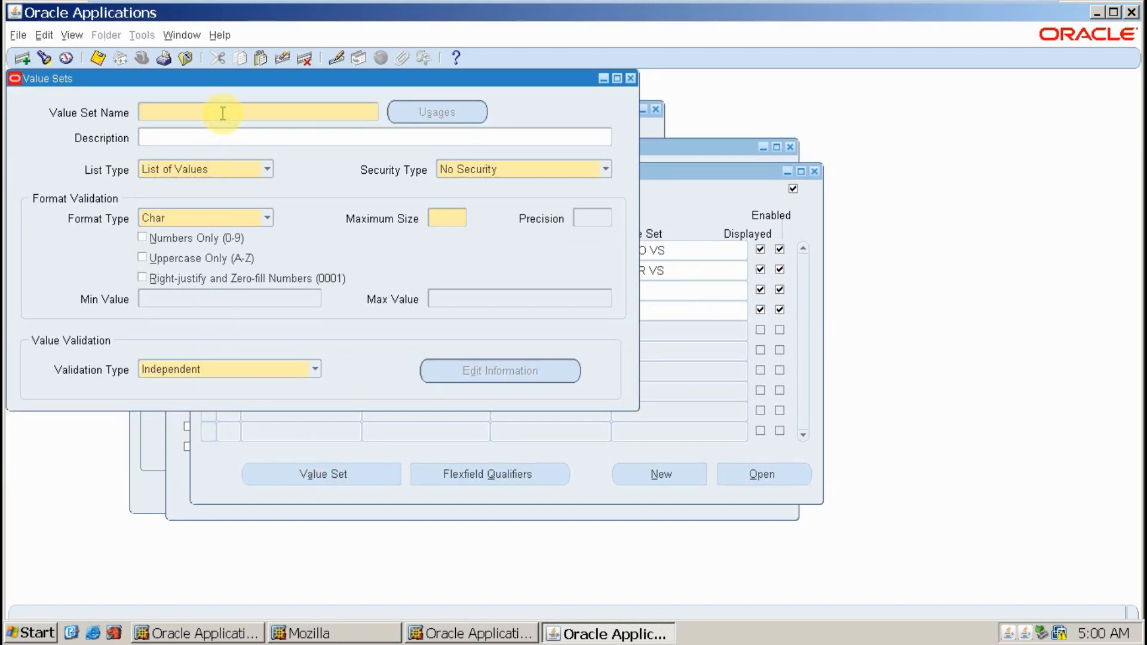
{"action": "type", "text": "TE AC VS"}
{"action": "key", "text": "Tab"}
{"action": "key", "text": "Tab"}
{"action": "key", "text": "Tab"}
{"action": "type", "text": "4"}
{"action": "key", "text": "ctrl+s"}
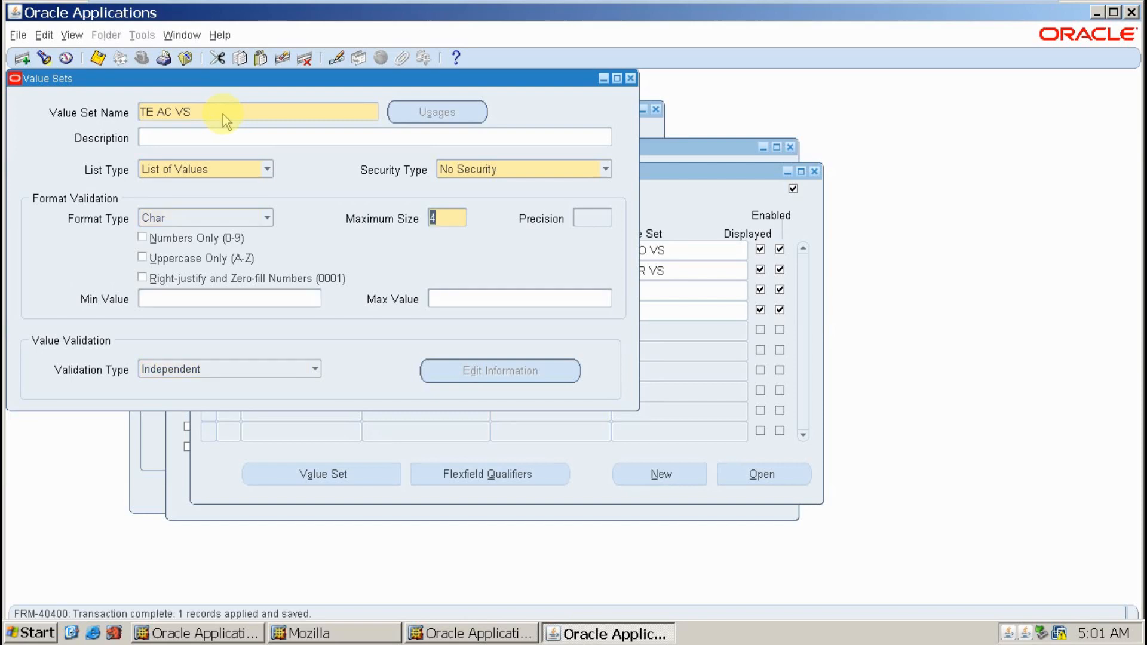
{"action": "left_click", "coordinate": [631, 78]}
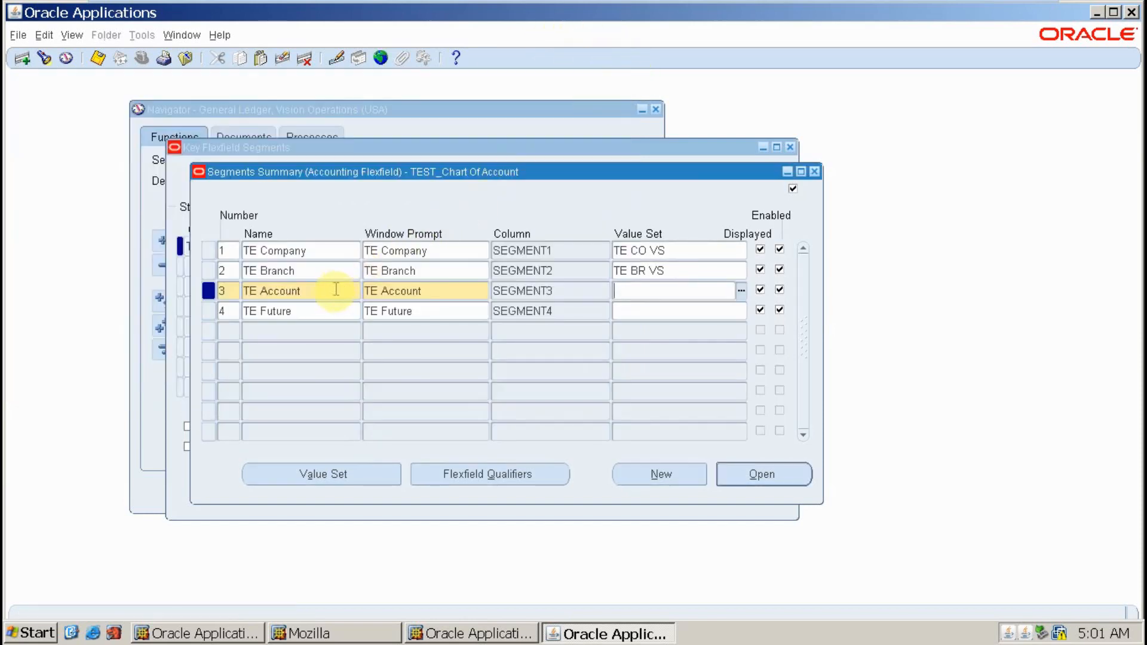
- Assign value set TE AC VS to the TE Account segment and review its definition
{"action": "left_click", "coordinate": [309, 311]}
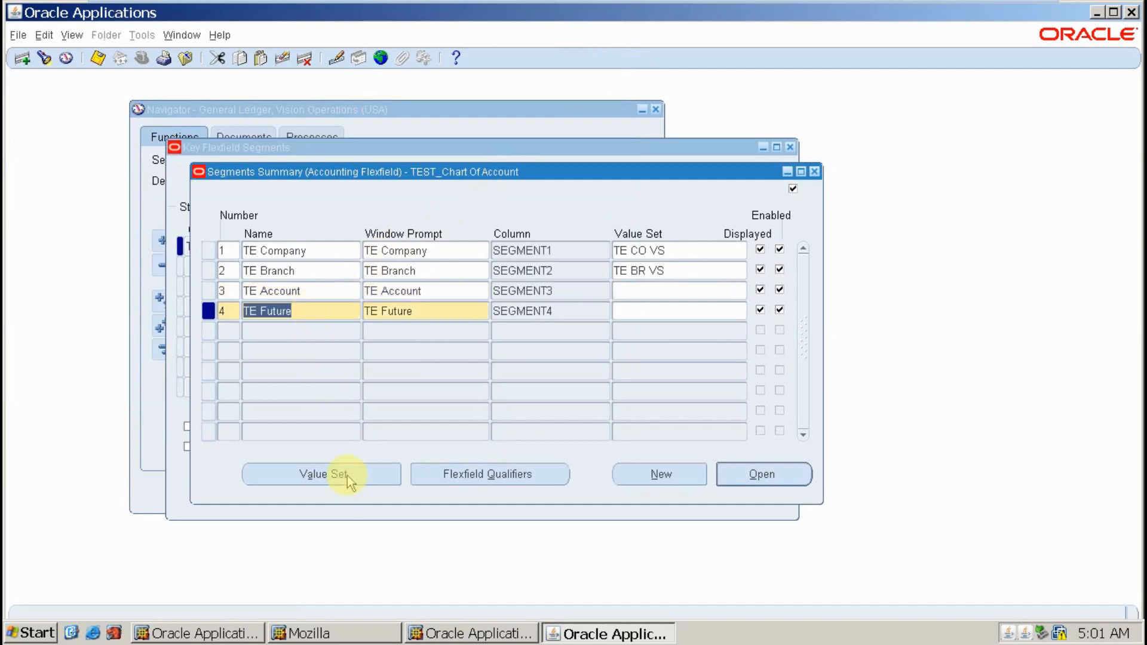
{"action": "left_click", "coordinate": [672, 290]}
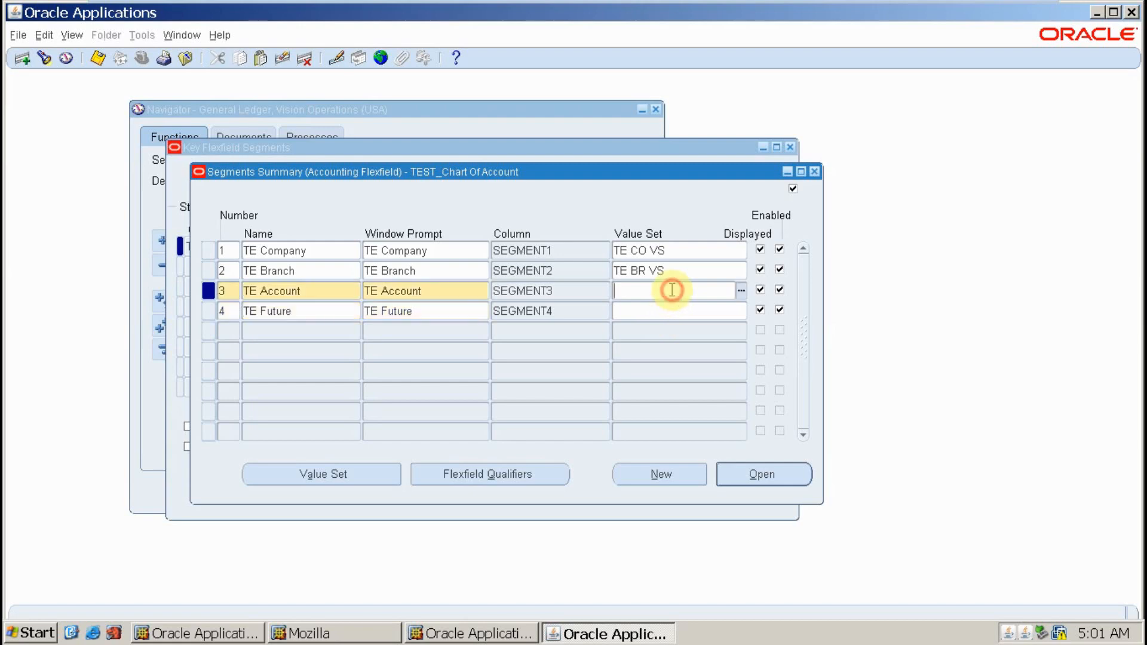
{"action": "type", "text": "TE"}
{"action": "key", "text": "Tab"}
{"action": "key", "text": "Return"}
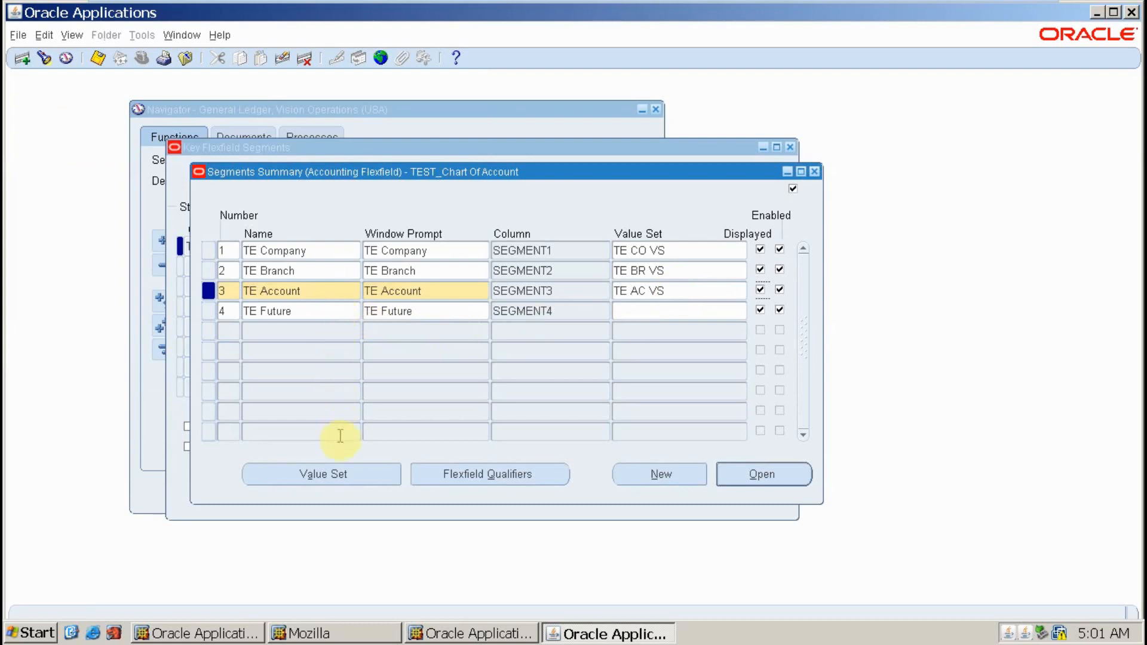
{"action": "left_click", "coordinate": [321, 472]}
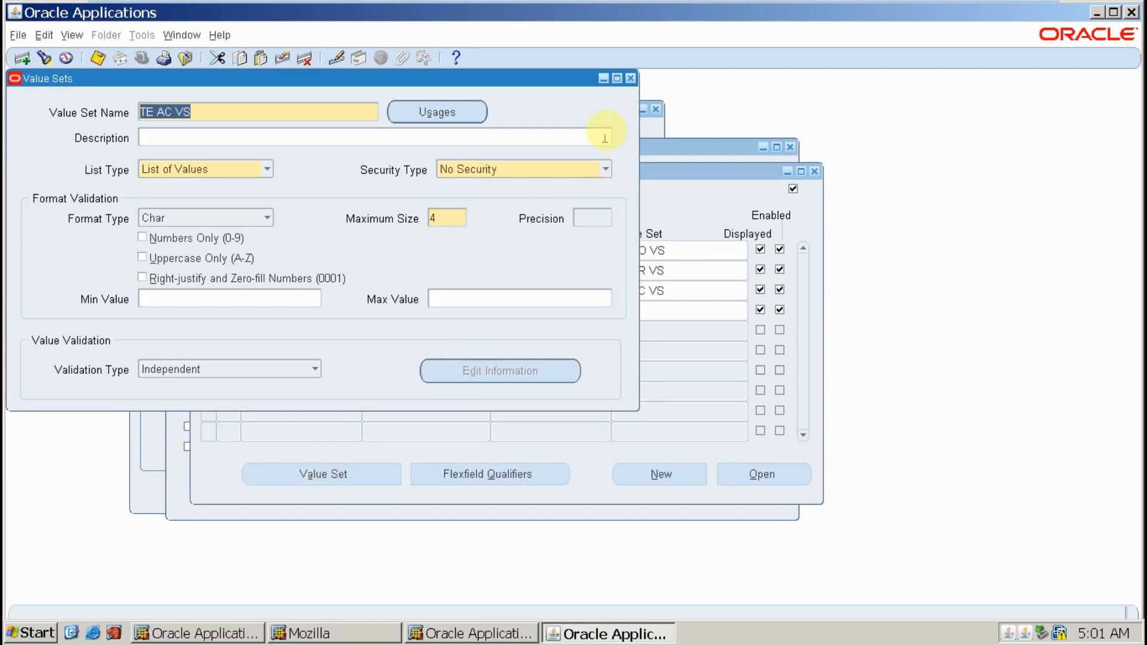
{"action": "left_click", "coordinate": [631, 79]}
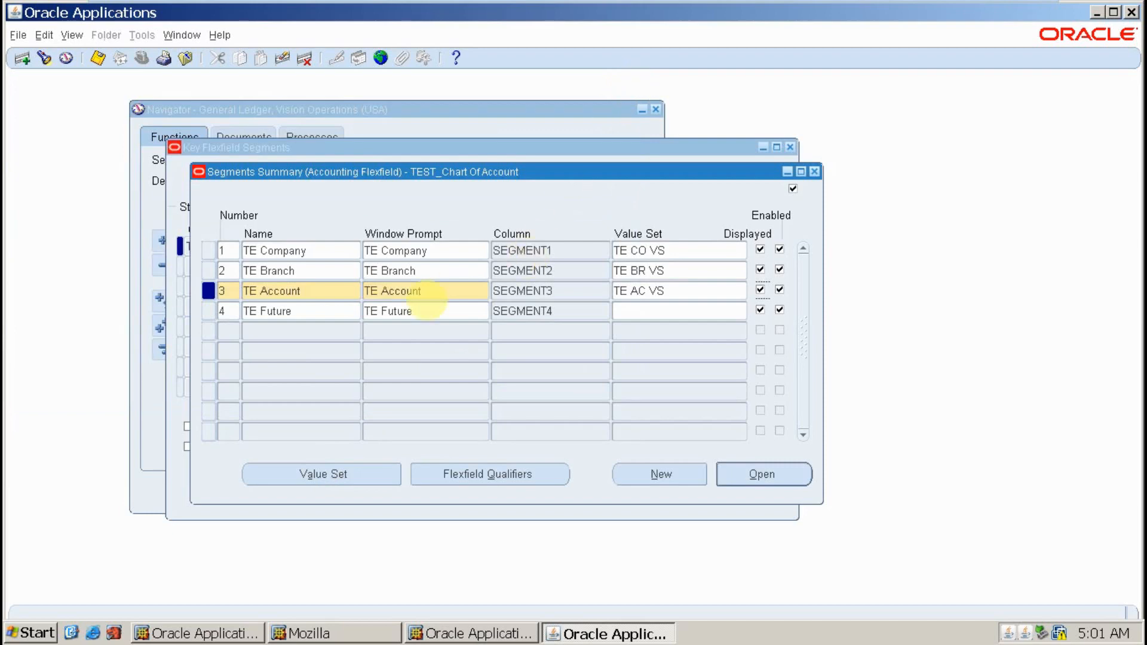
{"action": "left_click", "coordinate": [330, 315]}
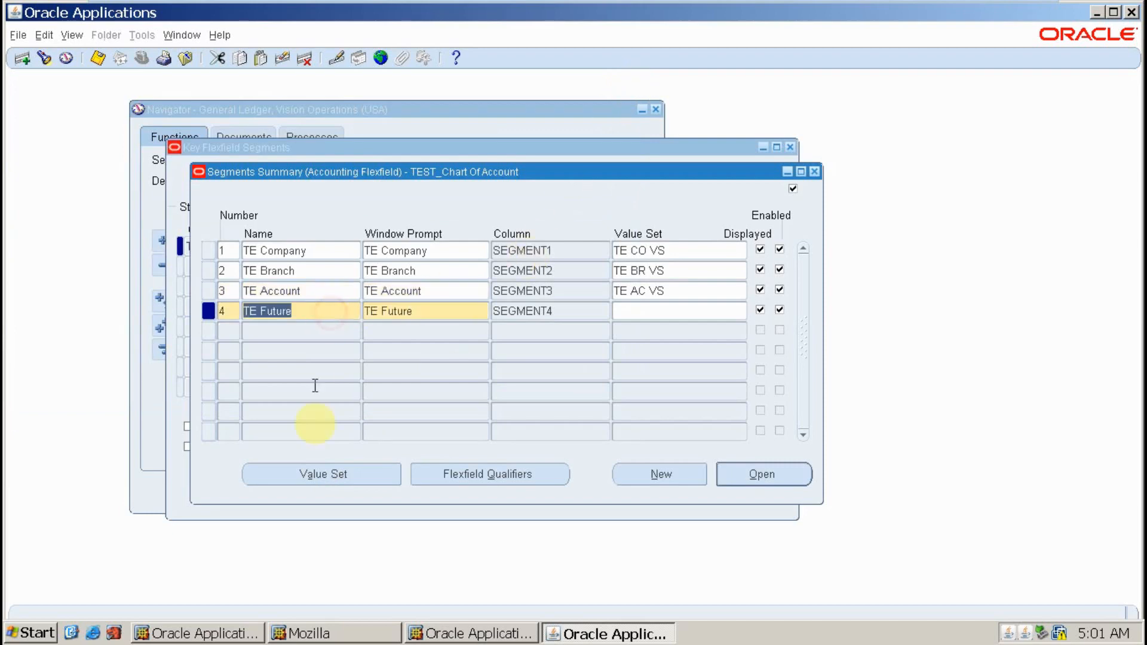
- Create and save value set TE FU VS with maximum size 3 for the TE Future segment
{"action": "left_click", "coordinate": [318, 476]}
{"action": "type", "text": "TE"}
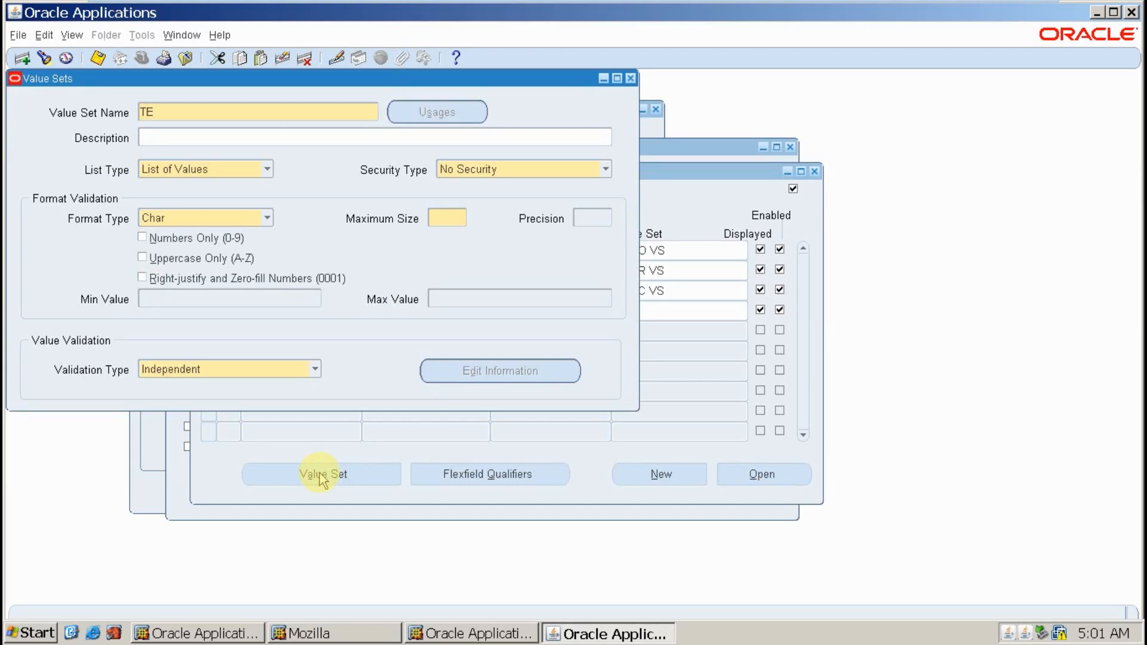
{"action": "type", "text": " FU VS"}
{"action": "key", "text": "Tab"}
{"action": "key", "text": "Tab"}
{"action": "key", "text": "Tab"}
{"action": "key", "text": "Tab"}
{"action": "key", "text": "Tab"}
{"action": "type", "text": "3"}
{"action": "key", "text": "ctrl+s"}
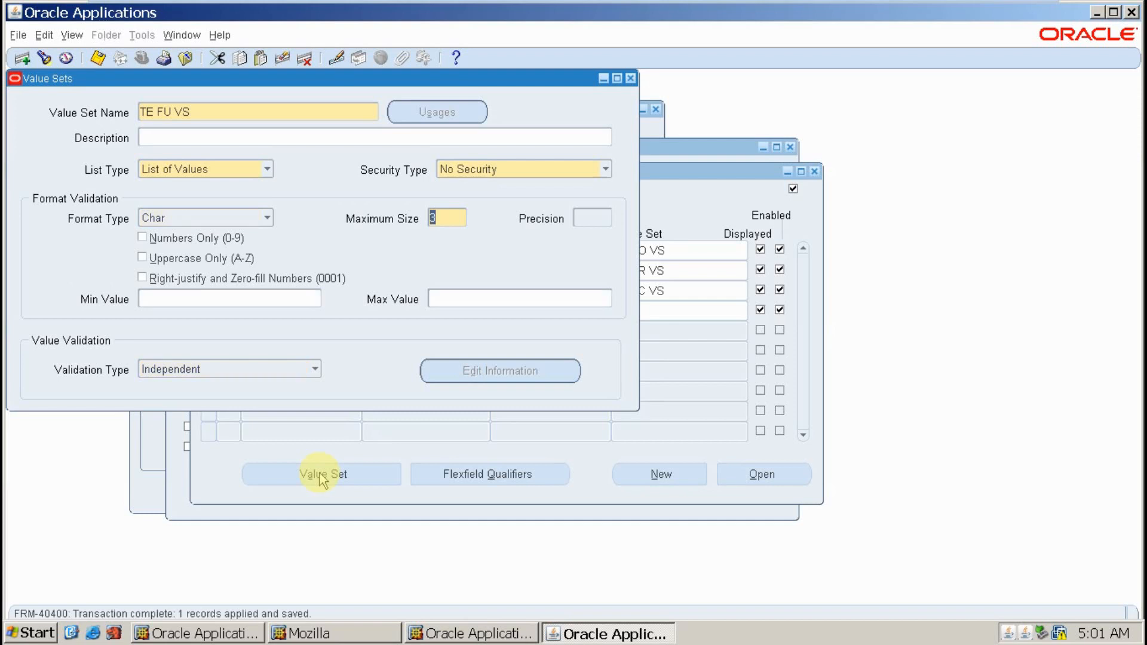
{"action": "left_click", "coordinate": [202, 116]}
{"action": "key", "text": "ctrl+c"}
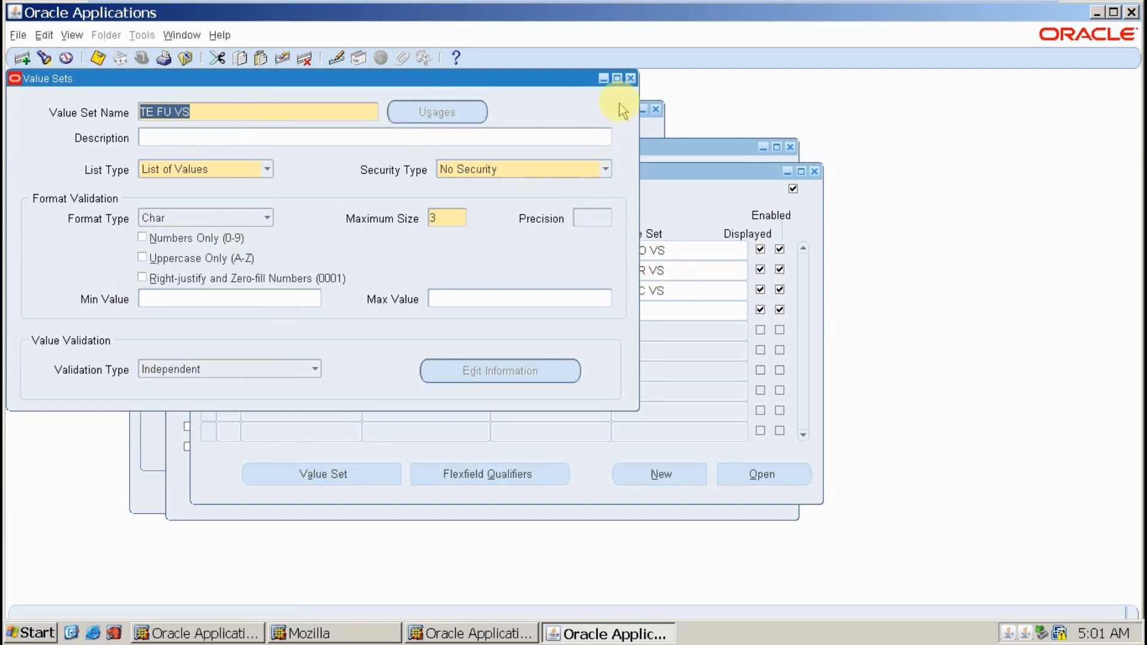
{"action": "left_click", "coordinate": [630, 78]}
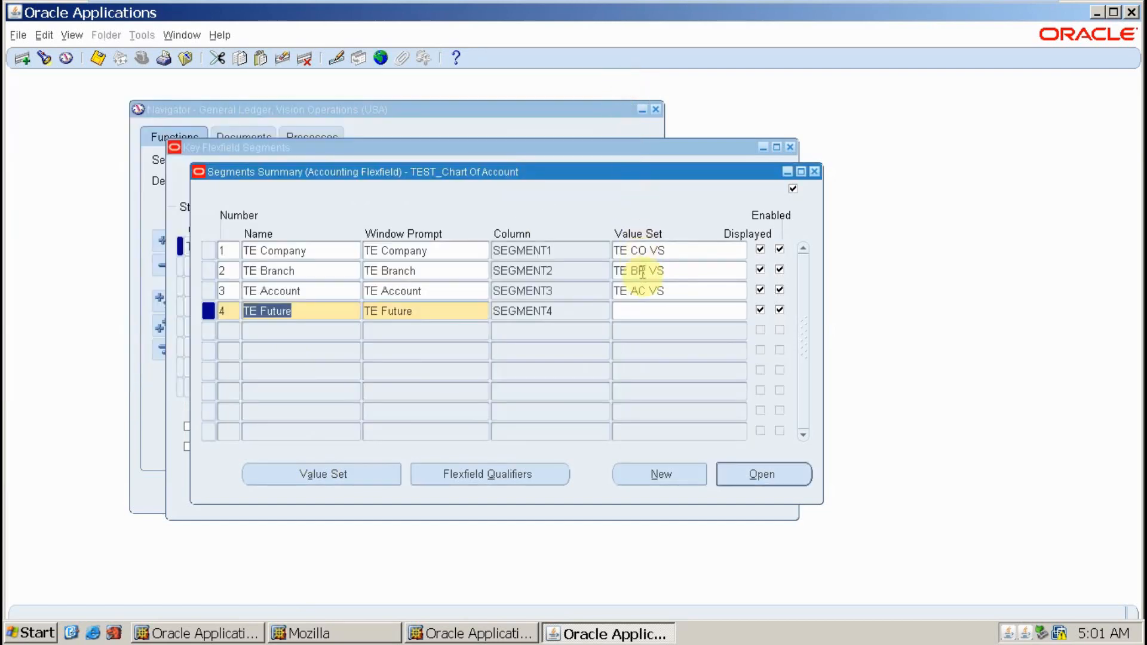
{"action": "left_click", "coordinate": [645, 311]}
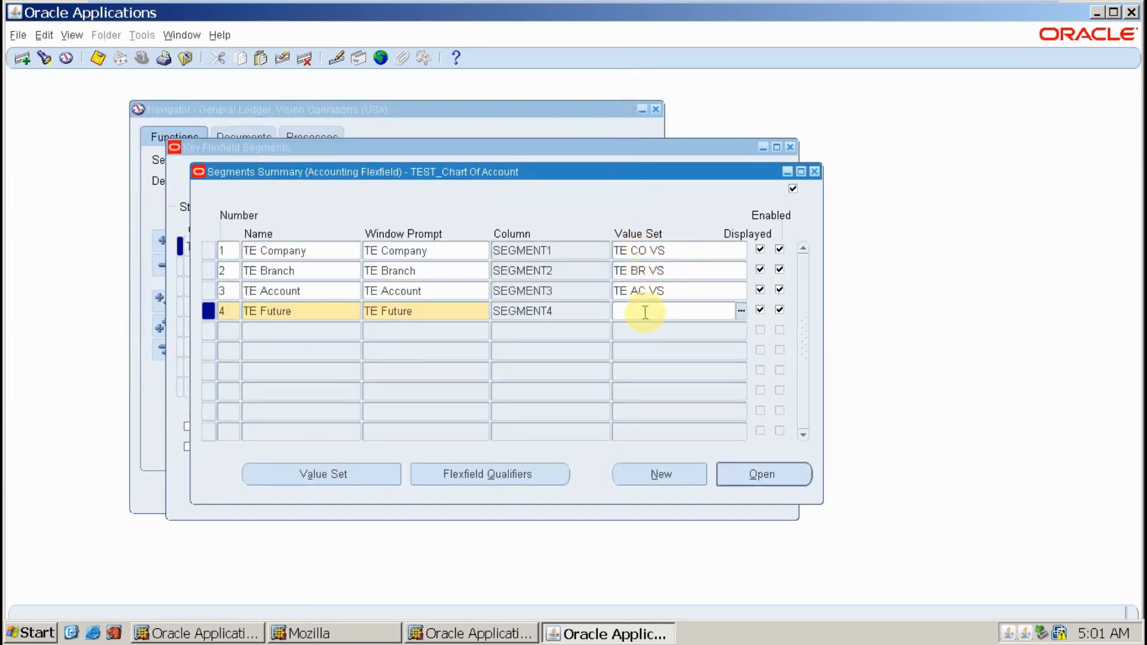
{"action": "key", "text": "ctrl+v"}
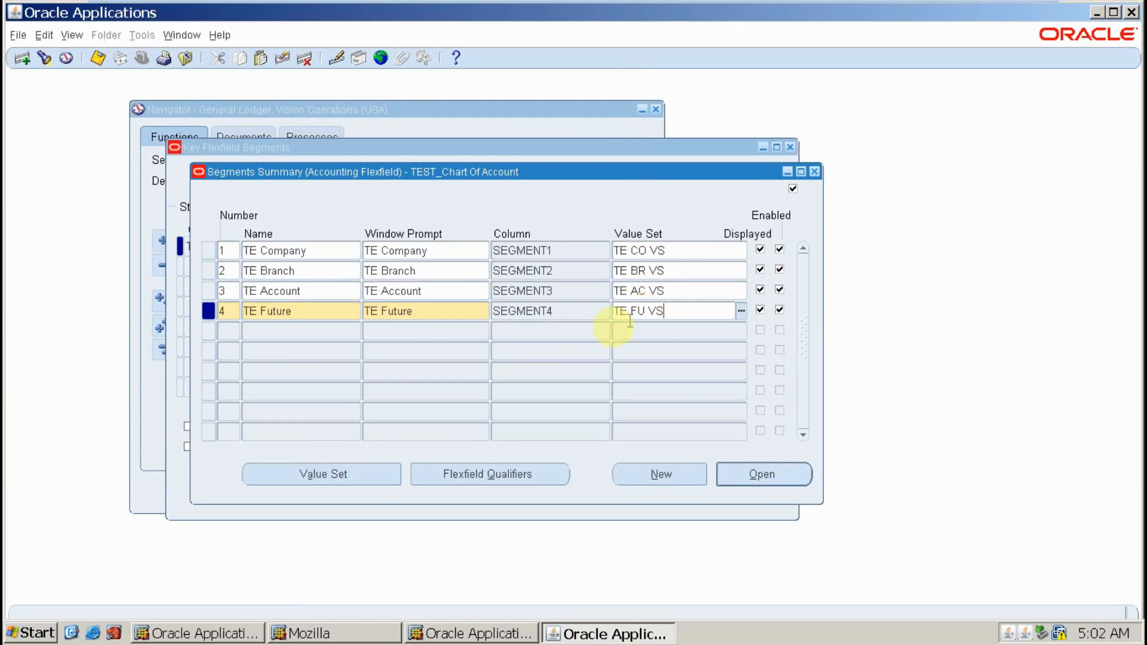
{"action": "left_click", "coordinate": [99, 59]}
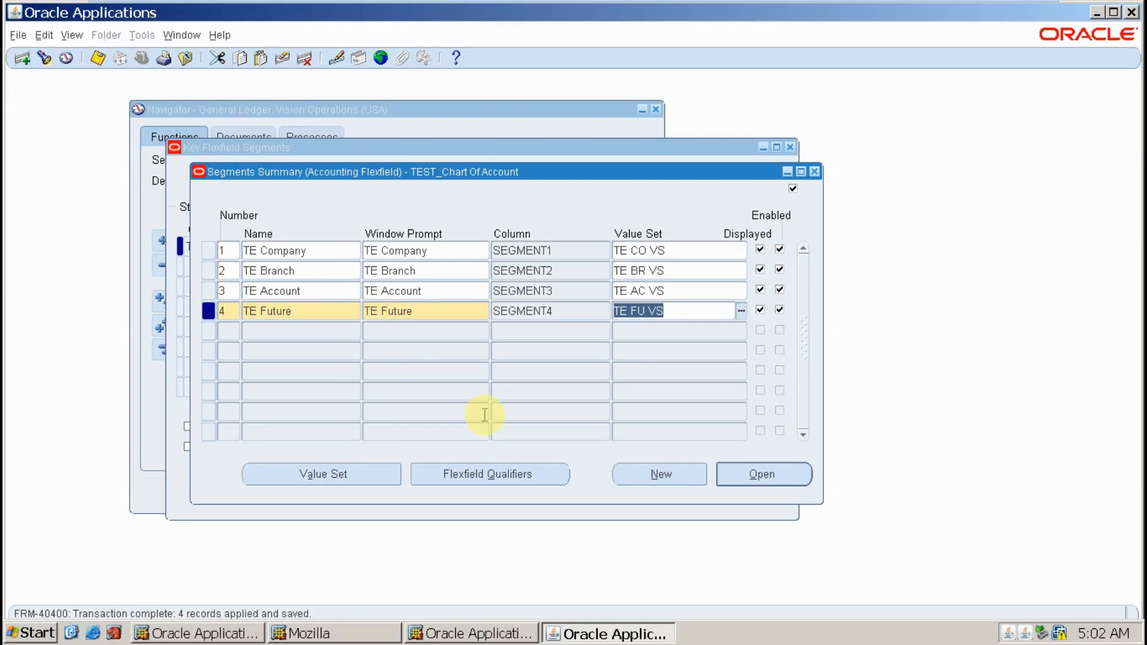
{"action": "left_click", "coordinate": [324, 276]}
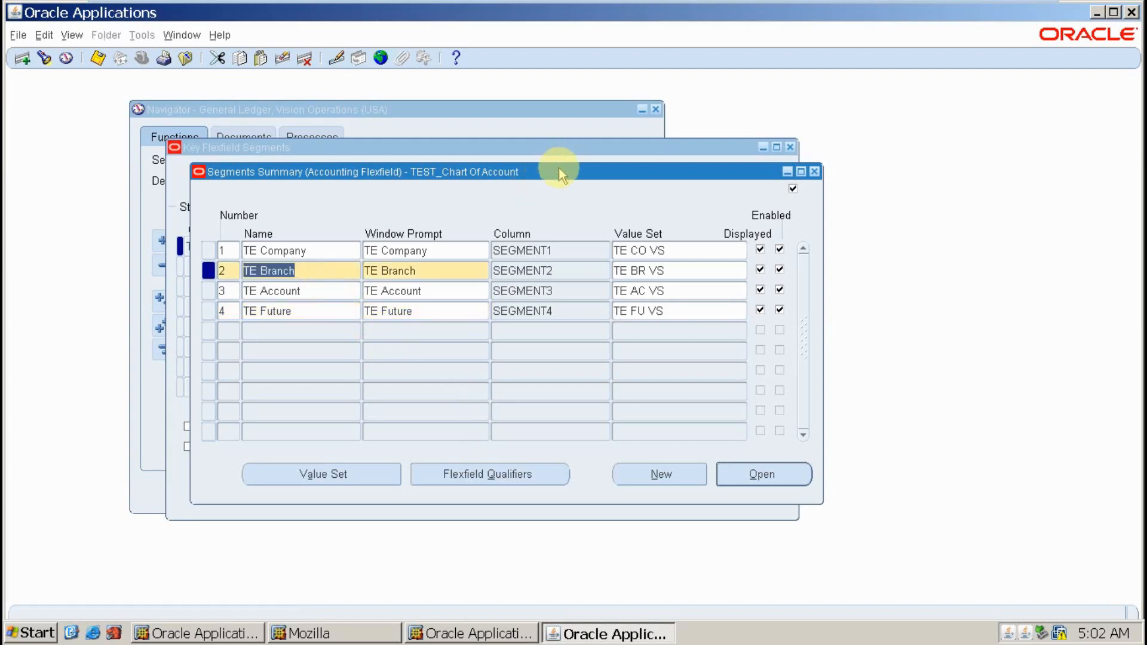
{"action": "left_click_drag", "start_coordinate": [555, 172], "coordinate": [577, 214]}
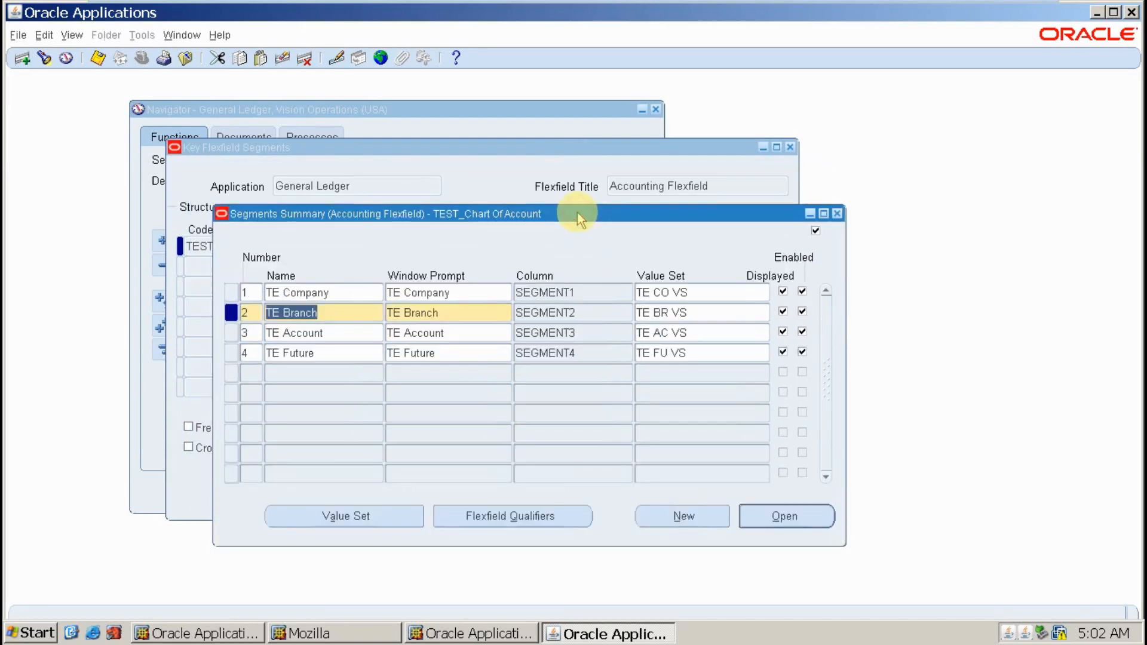
{"action": "left_click", "coordinate": [342, 294]}
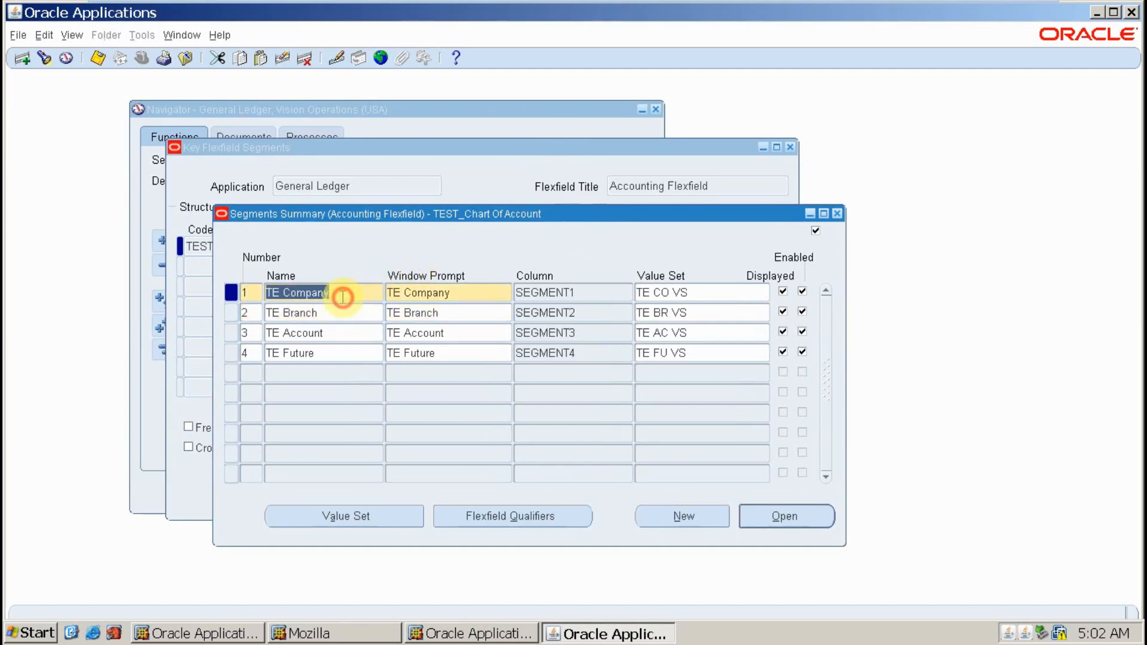
- Enable the Balancing Segment qualifier for TE Company and save it
{"action": "left_click", "coordinate": [570, 525]}
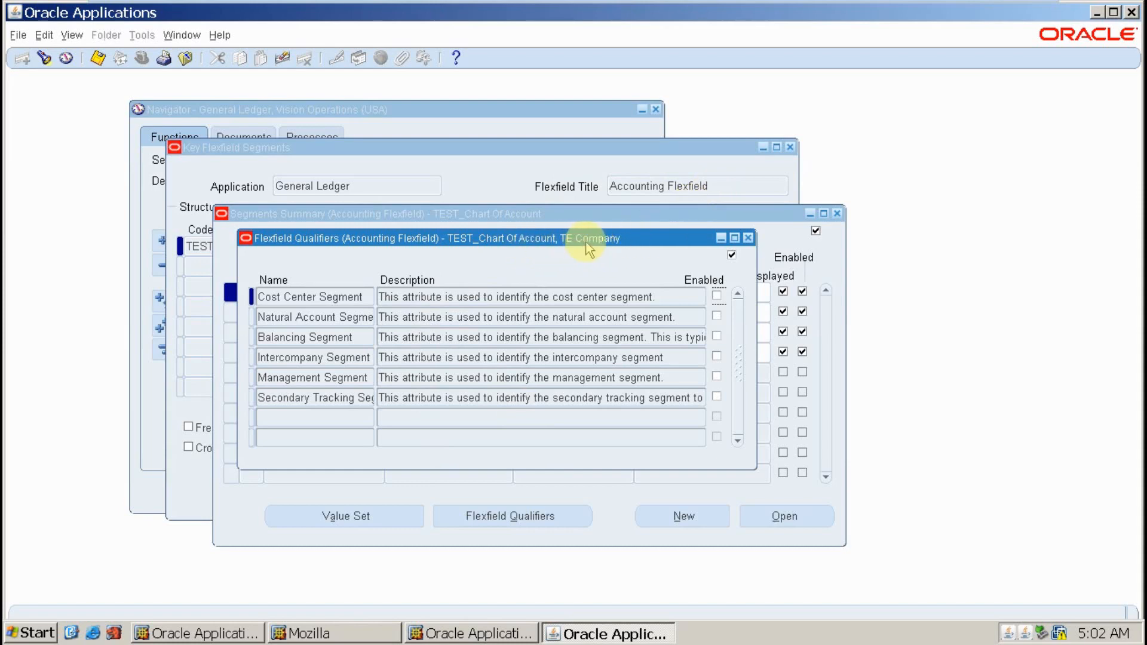
{"action": "left_click", "coordinate": [364, 339]}
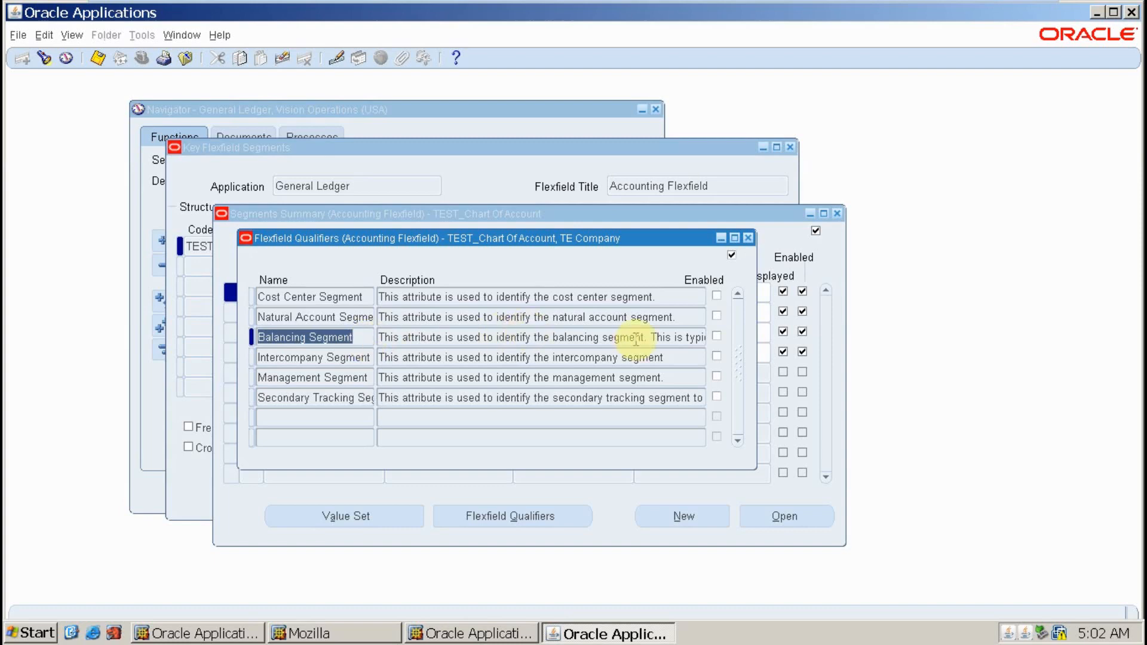
{"action": "left_click", "coordinate": [719, 338]}
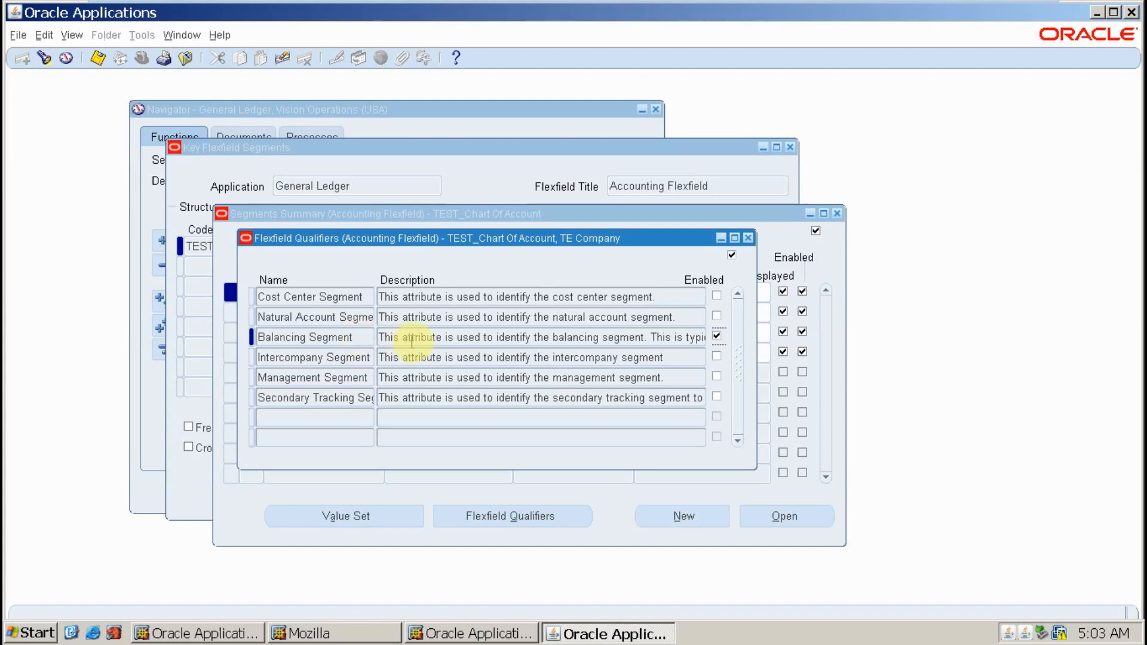
{"action": "left_click_drag", "start_coordinate": [402, 336], "coordinate": [789, 345]}
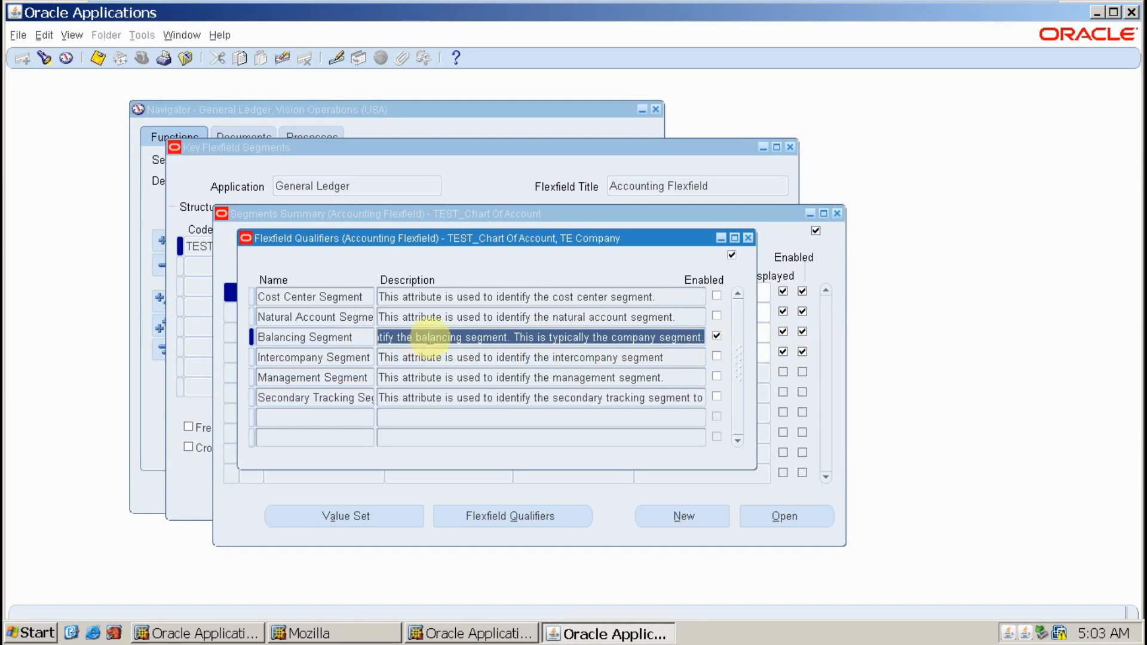
{"action": "left_click_drag", "start_coordinate": [462, 339], "coordinate": [340, 339]}
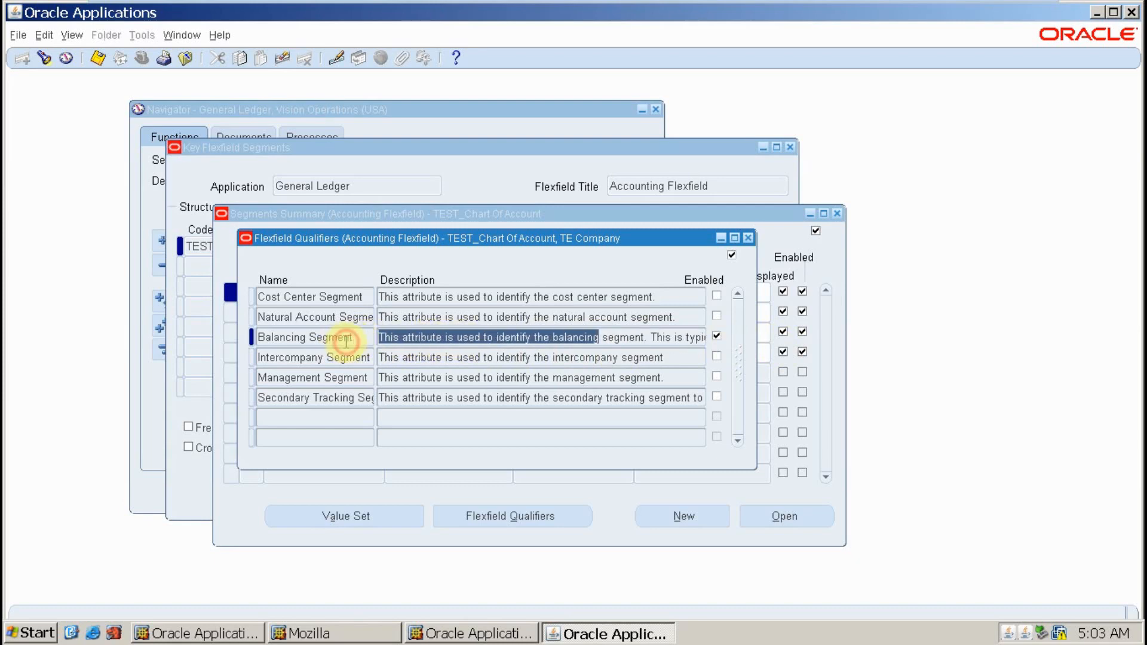
{"action": "left_click_drag", "start_coordinate": [516, 337], "coordinate": [780, 332]}
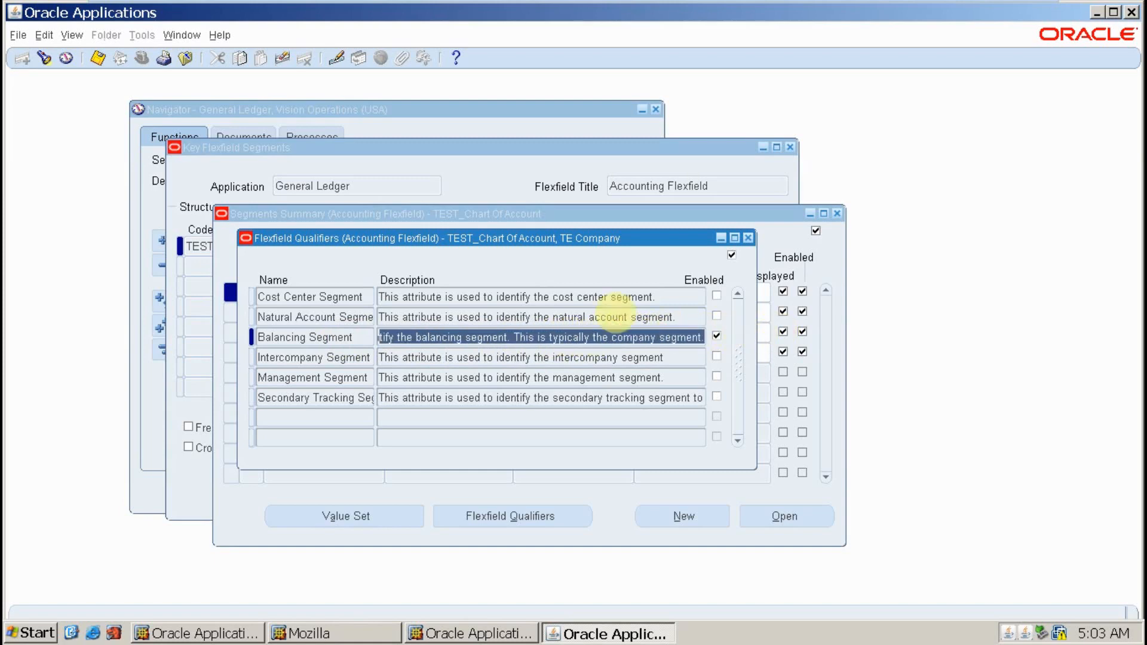
{"action": "left_click", "coordinate": [103, 58]}
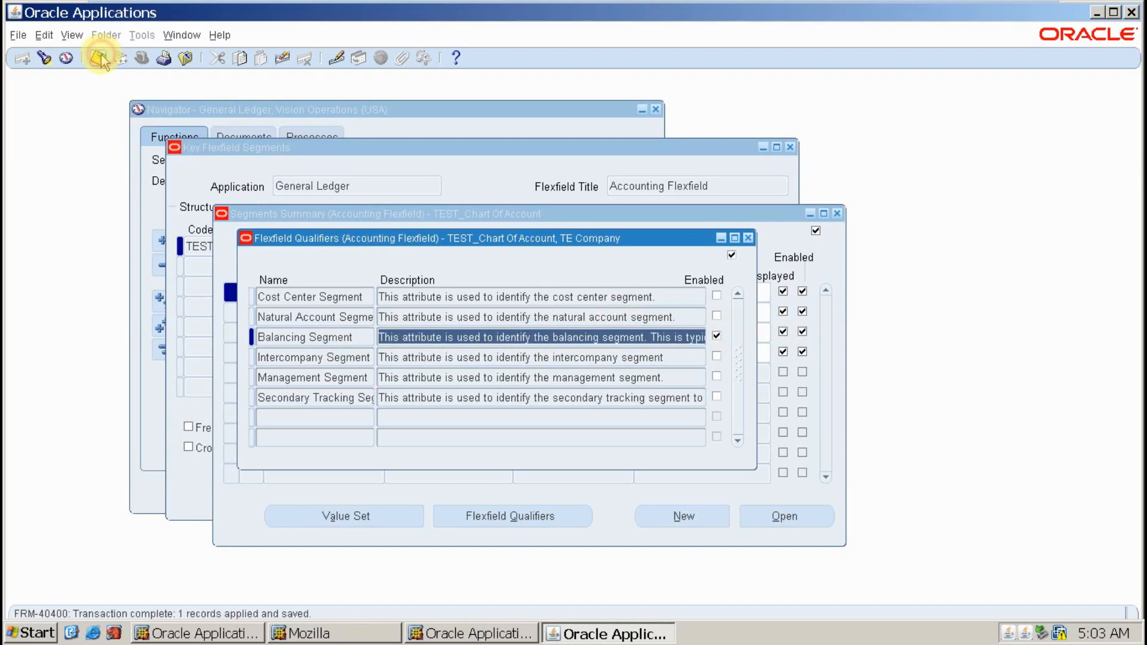
{"action": "left_click", "coordinate": [747, 239]}
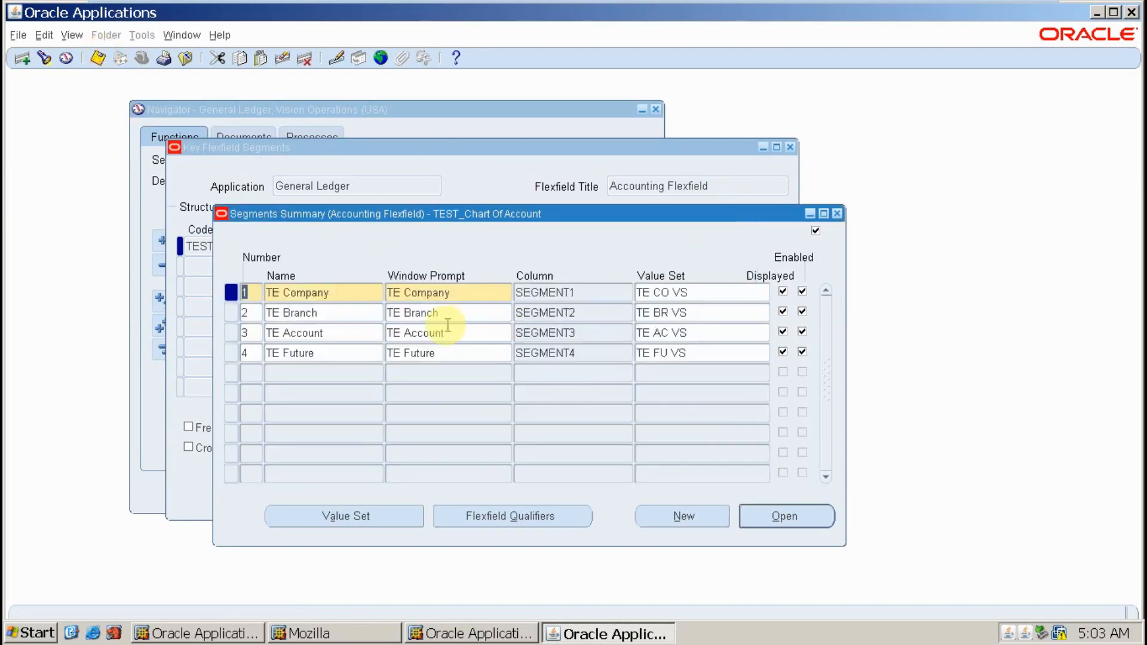
{"action": "left_click", "coordinate": [315, 333]}
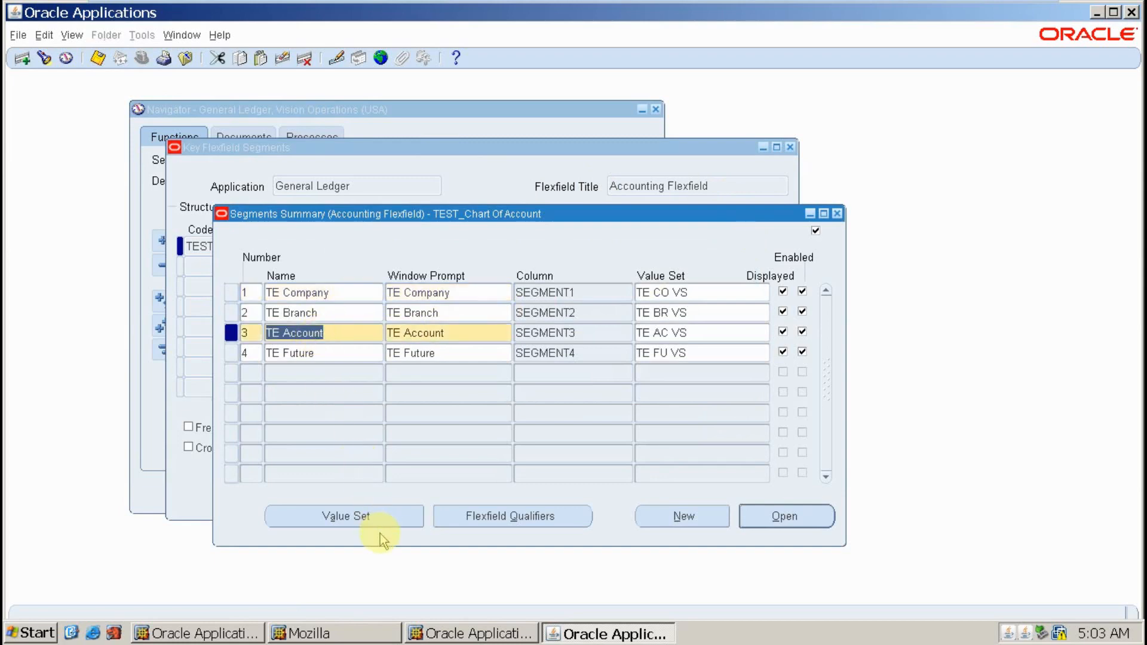
- Enable and save the Natural Account Segment qualifier for TE Account
{"action": "left_click", "coordinate": [442, 521]}
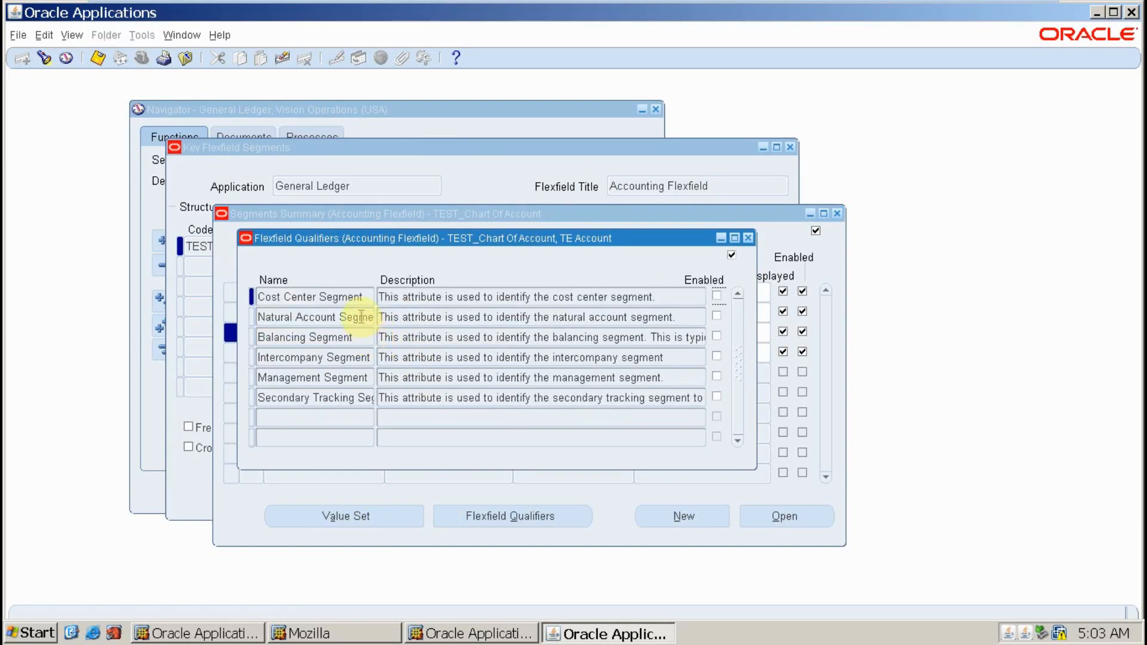
{"action": "left_click", "coordinate": [717, 316]}
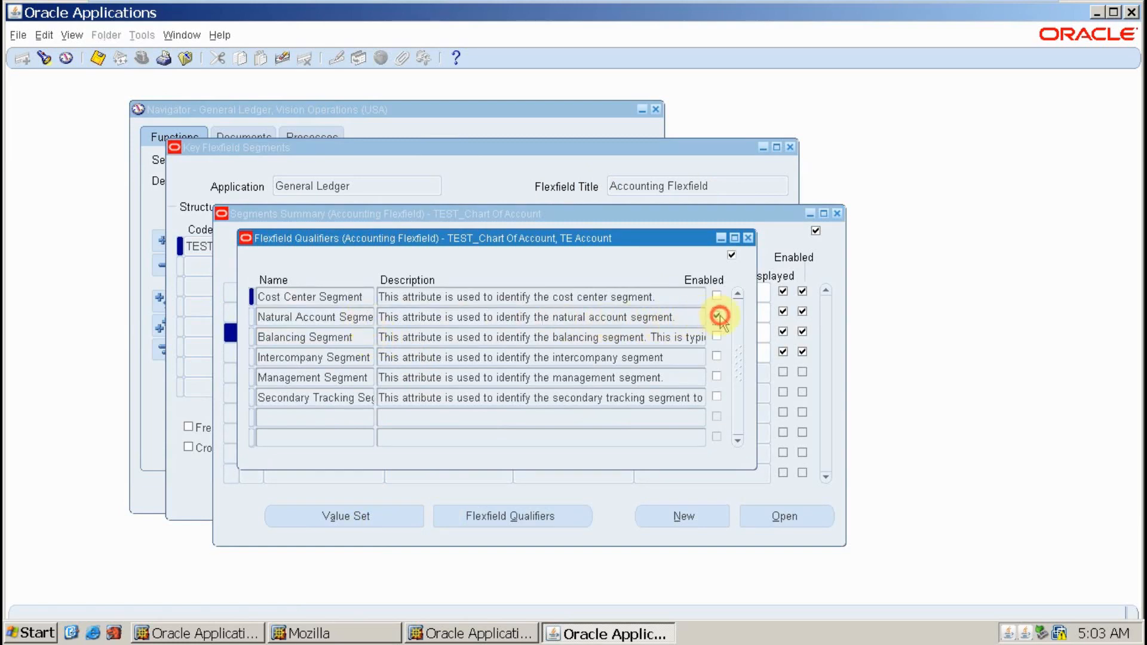
{"action": "left_click", "coordinate": [102, 61]}
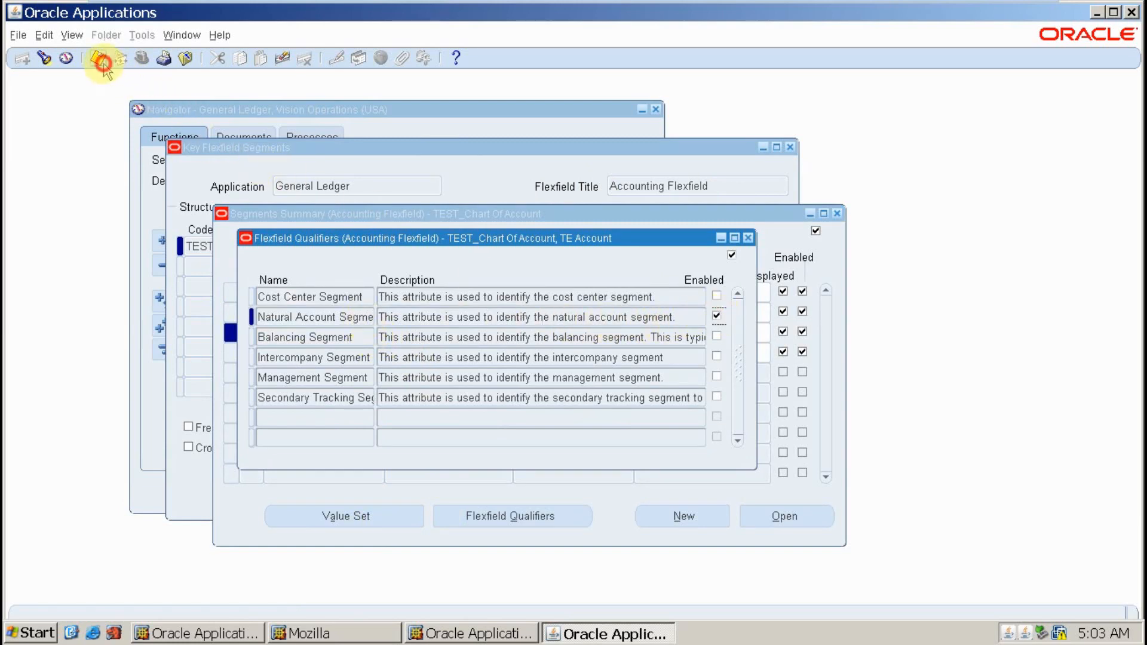
{"action": "left_click", "coordinate": [748, 239]}
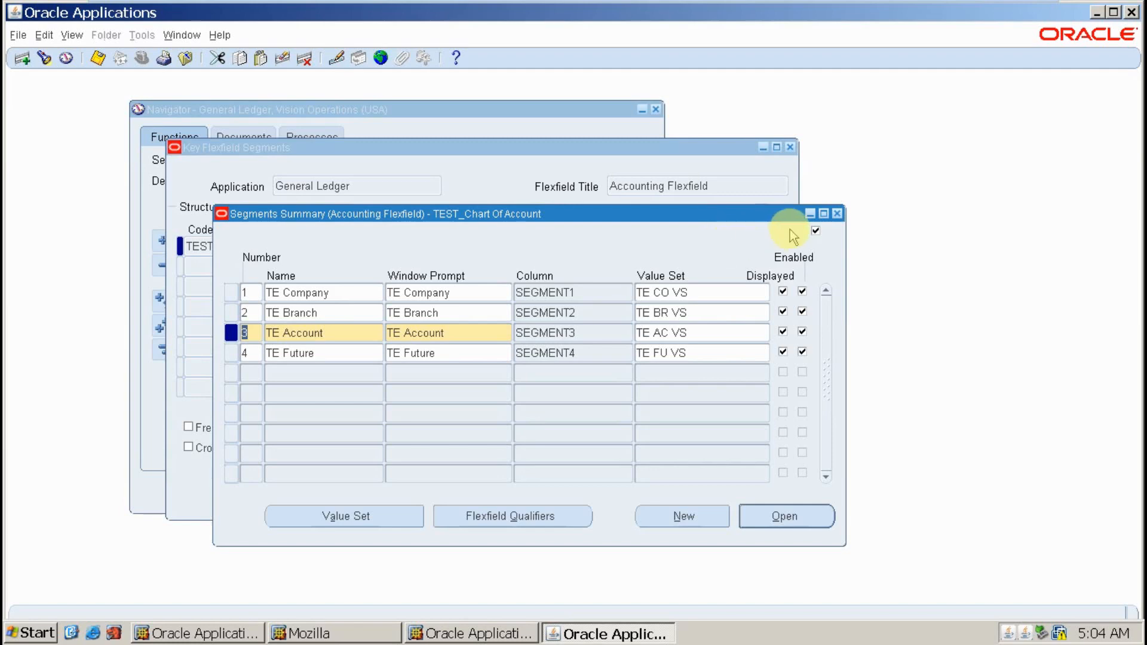
- Close the segment forms and go to Setup > Financials > Flexfields > Key > Values
{"action": "left_click", "coordinate": [838, 217]}
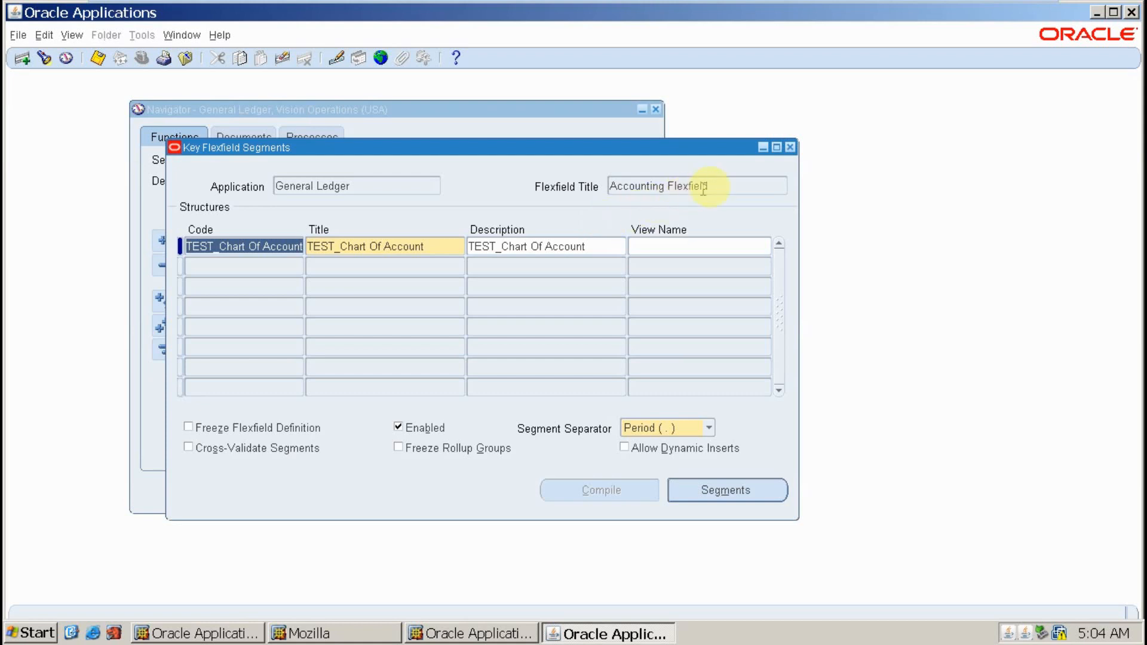
{"action": "left_click", "coordinate": [790, 148]}
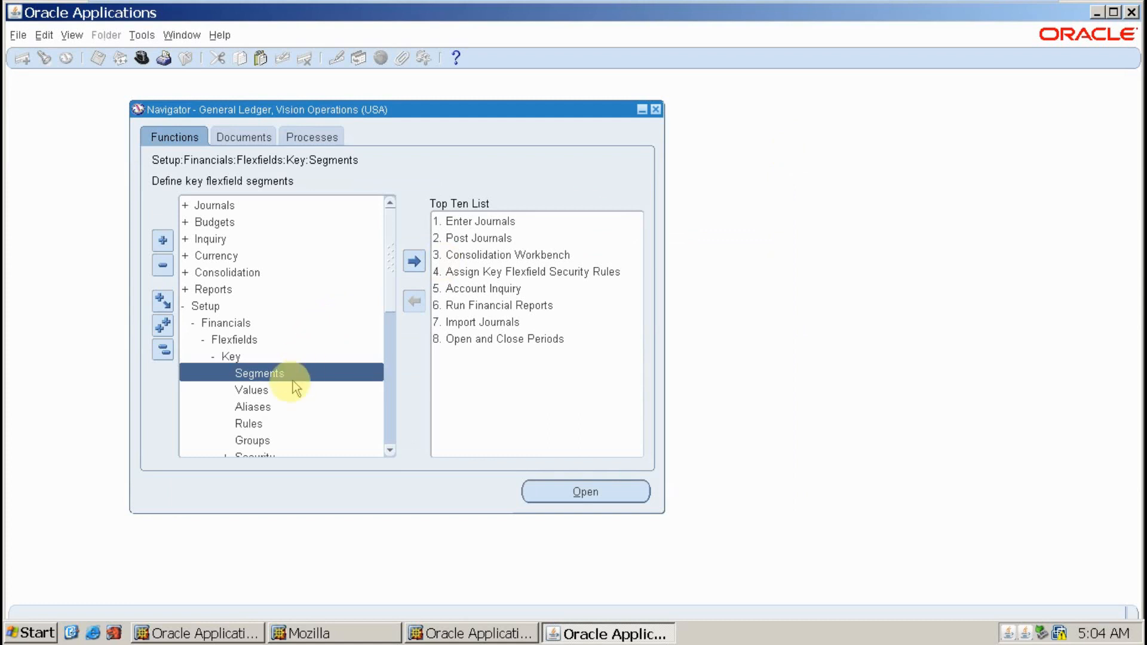
{"action": "left_click", "coordinate": [166, 352]}
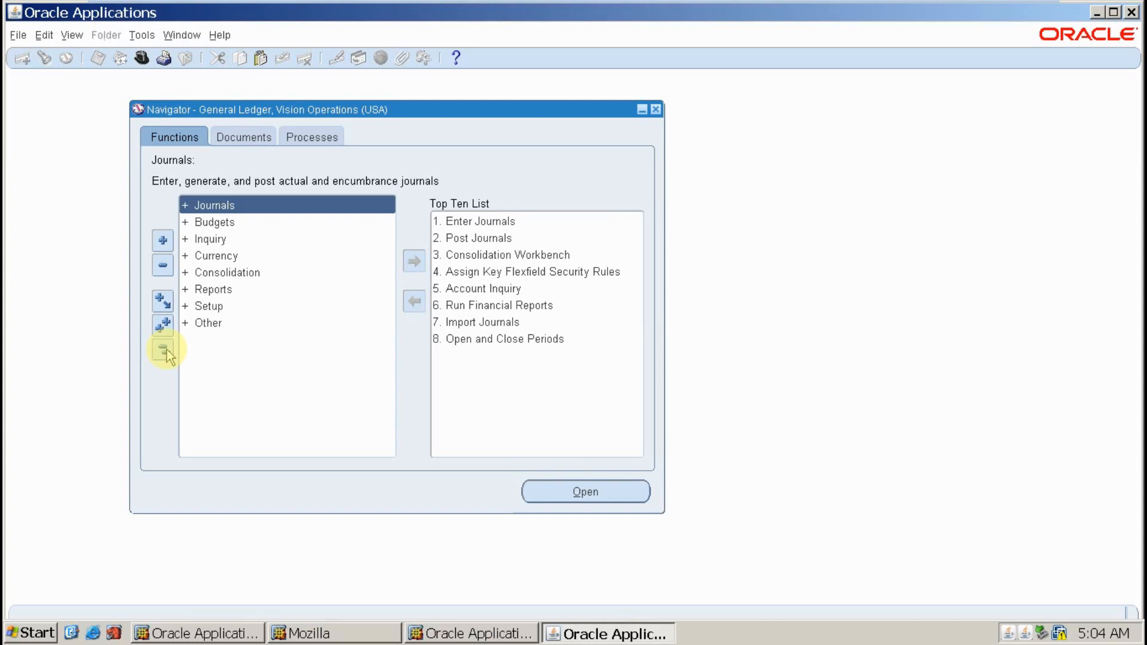
{"action": "key", "text": "Down"}
{"action": "key", "text": "Down"}
{"action": "key", "text": "Down"}
{"action": "key", "text": "Down"}
{"action": "key", "text": "Down"}
{"action": "key", "text": "Down"}
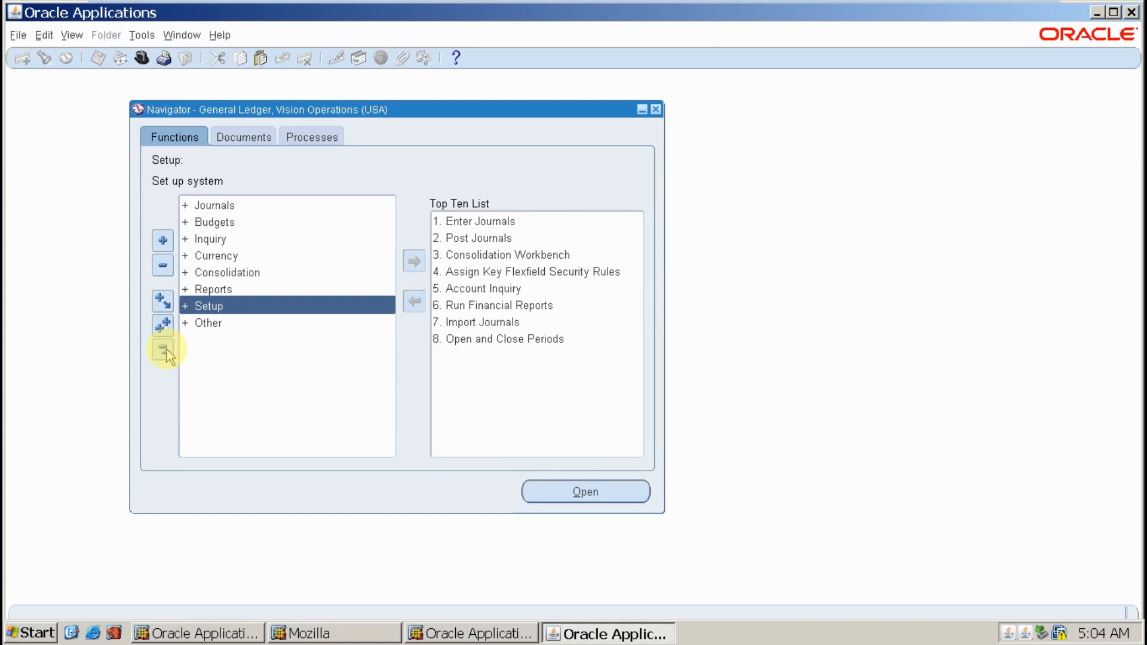
{"action": "key", "text": "Return"}
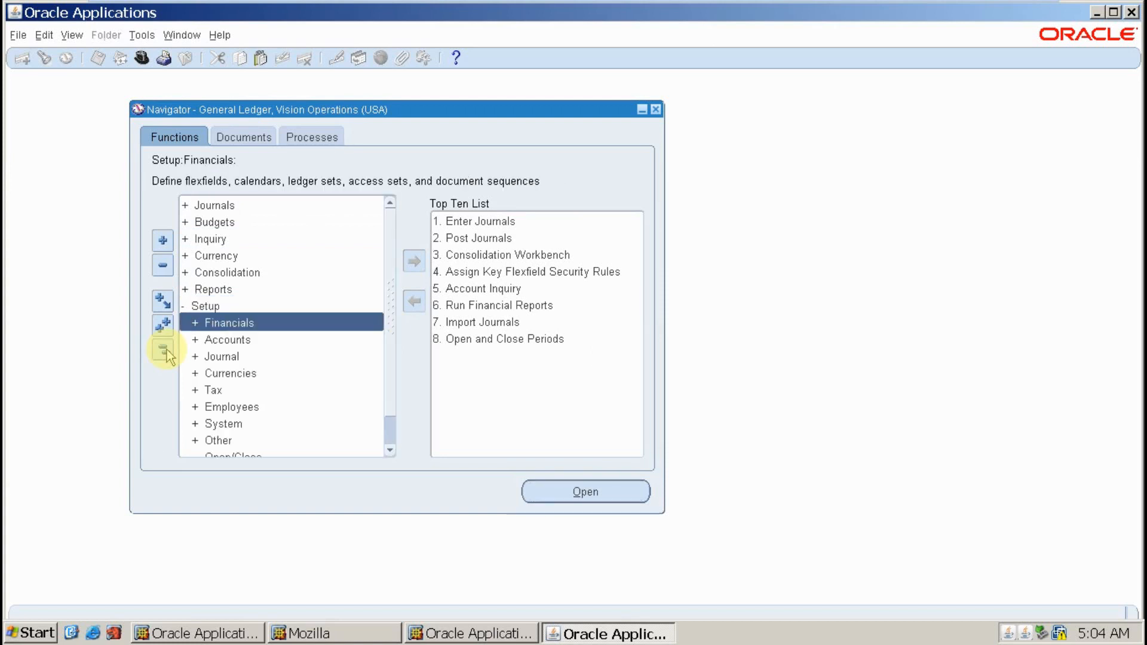
{"action": "key", "text": "Return"}
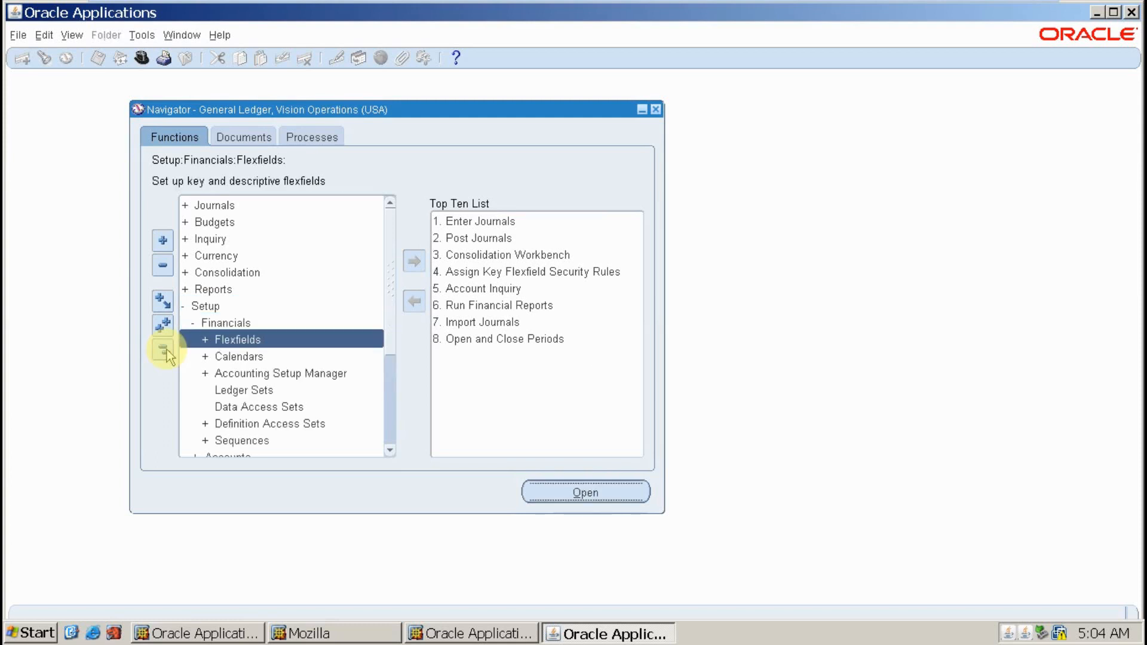
{"action": "key", "text": "Return"}
{"action": "key", "text": "Return"}
{"action": "key", "text": "Down"}
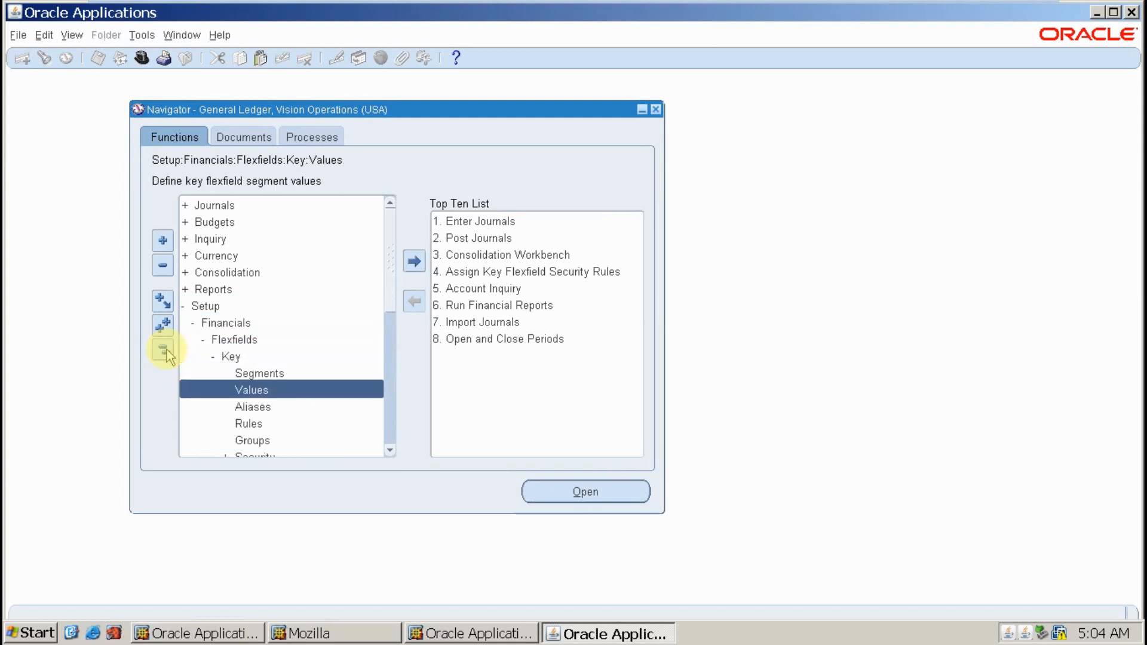
{"action": "key", "text": "Return"}
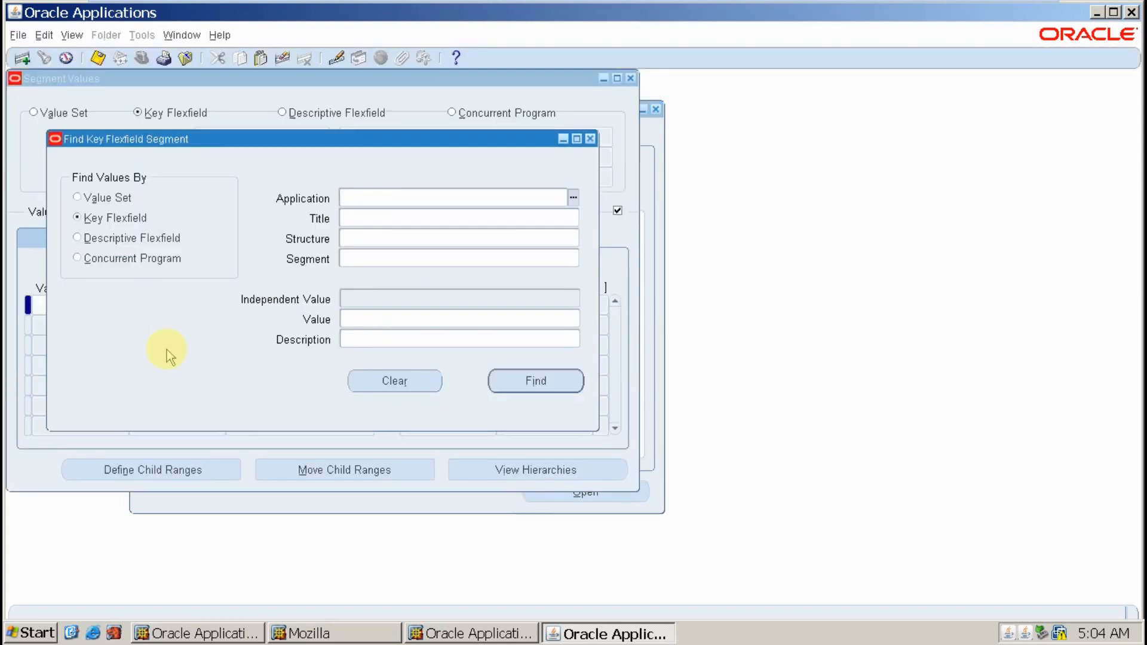
- Fill the search with General Ledger, Accounting Flexfield and structure TEST_Chart Of Account
{"action": "left_click", "coordinate": [366, 199]}
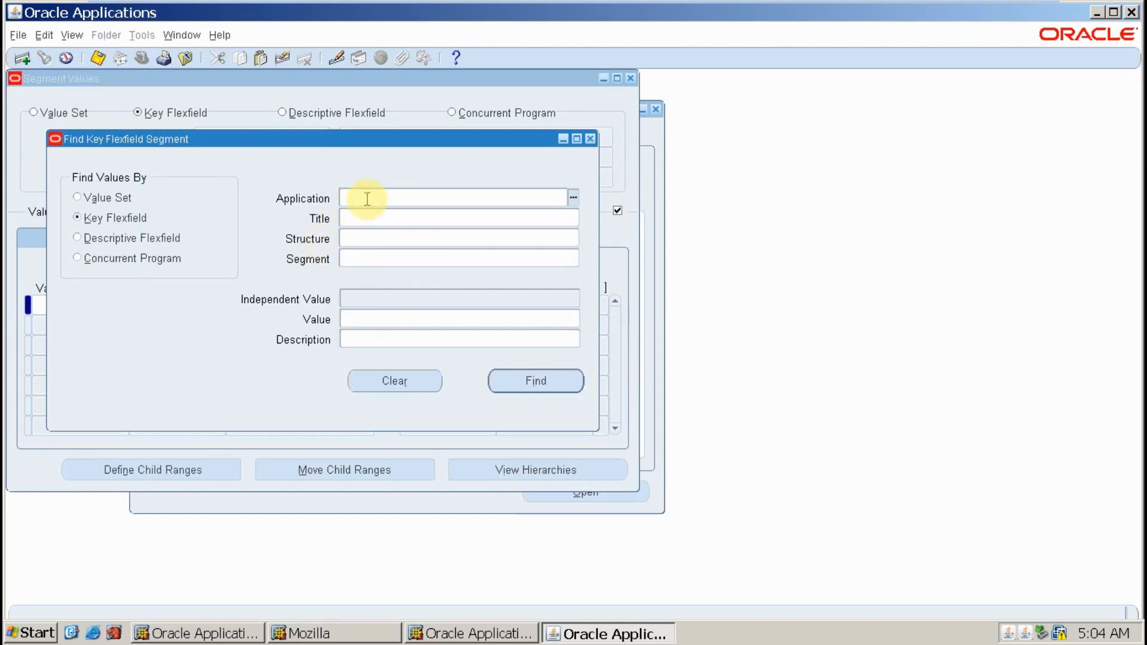
{"action": "type", "text": "General"}
{"action": "key", "text": "Tab"}
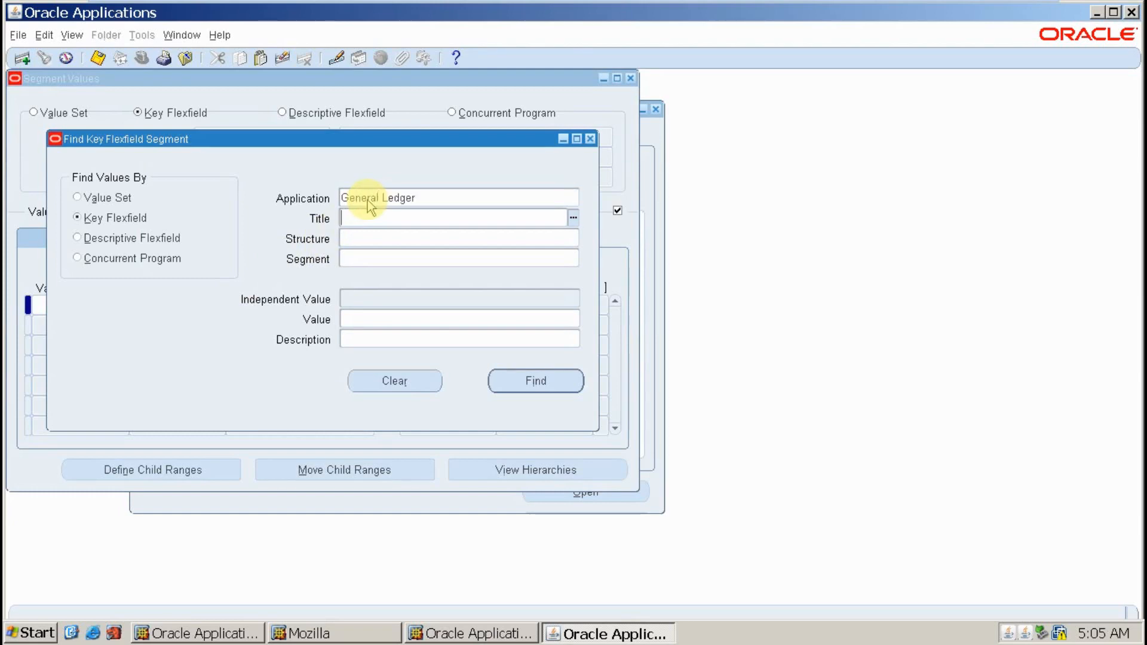
{"action": "type", "text": "Accou"}
{"action": "key", "text": "Tab"}
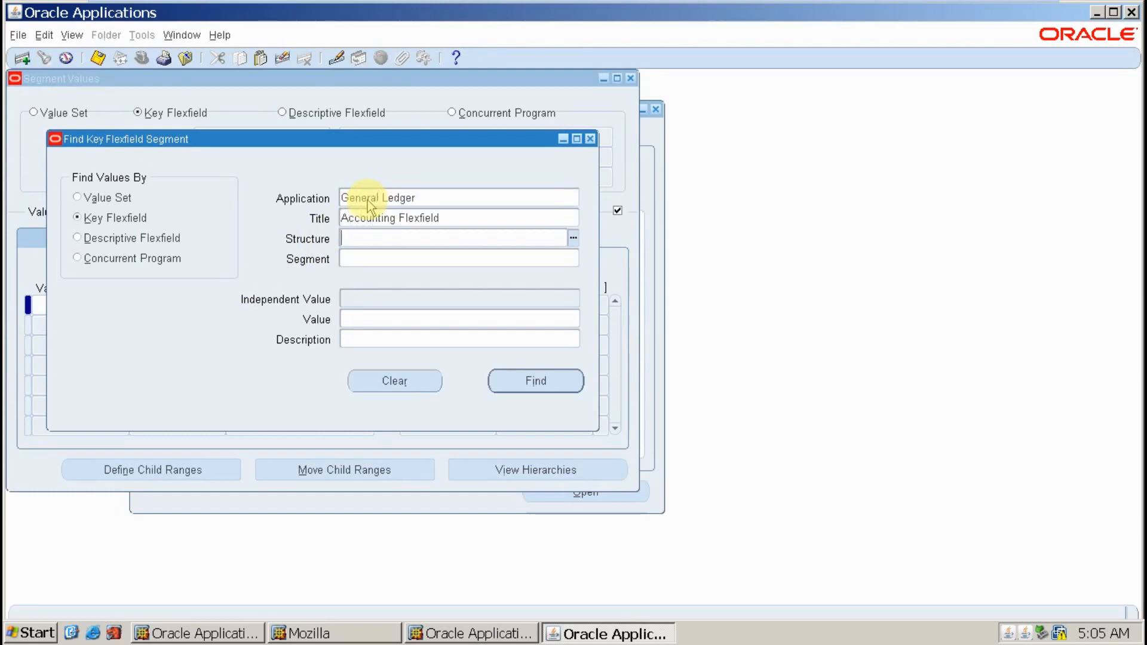
{"action": "type", "text": "TEst"}
{"action": "key", "text": "BackSpace"}
{"action": "key", "text": "BackSpace"}
{"action": "key", "text": "BackSpace"}
{"action": "type", "text": "EST"}
{"action": "key", "text": "Tab"}
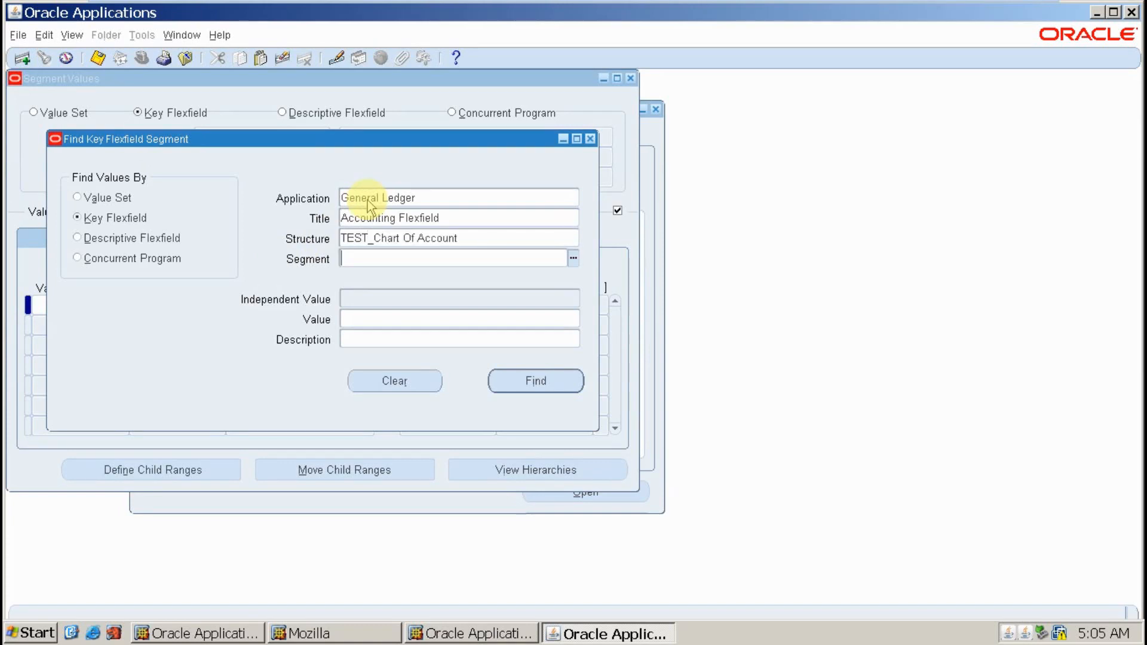
{"action": "key", "text": "ctrl"}
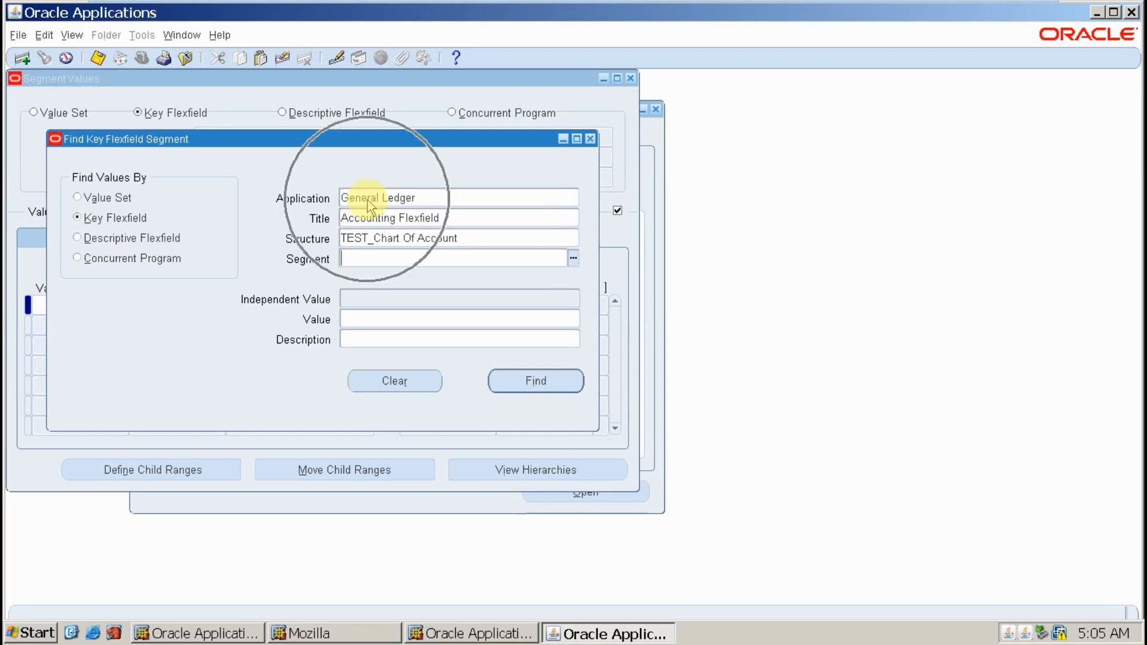
- Choose the TE Company segment and find its values
{"action": "left_click", "coordinate": [573, 258]}
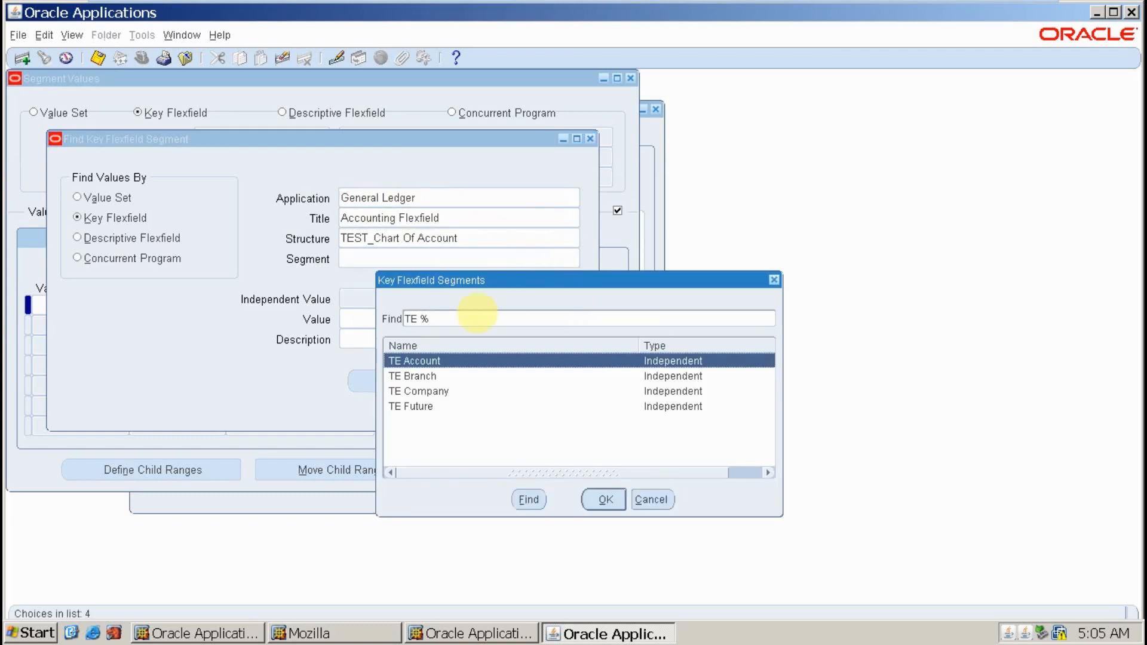
{"action": "left_click", "coordinate": [438, 393]}
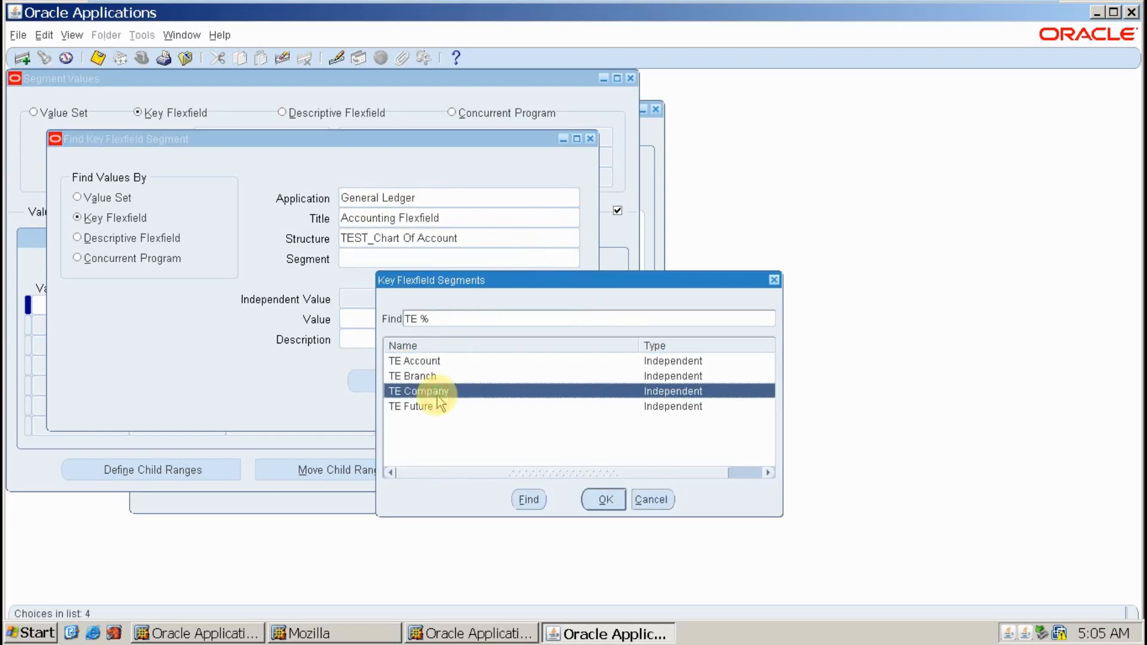
{"action": "left_click", "coordinate": [773, 280]}
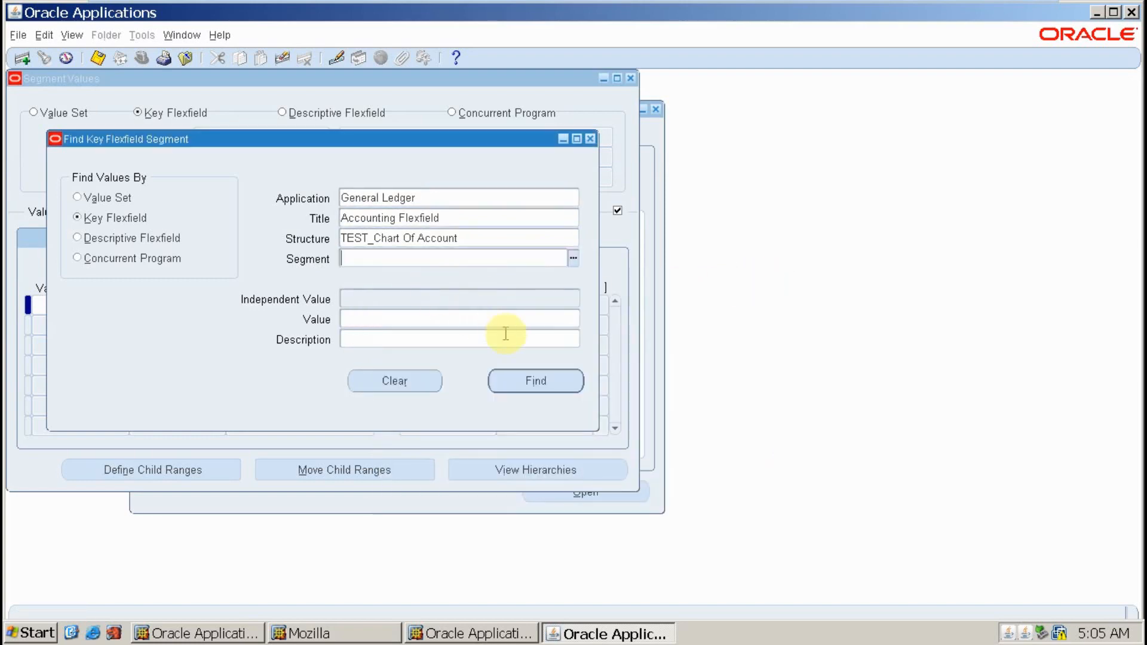
{"action": "left_click", "coordinate": [559, 384]}
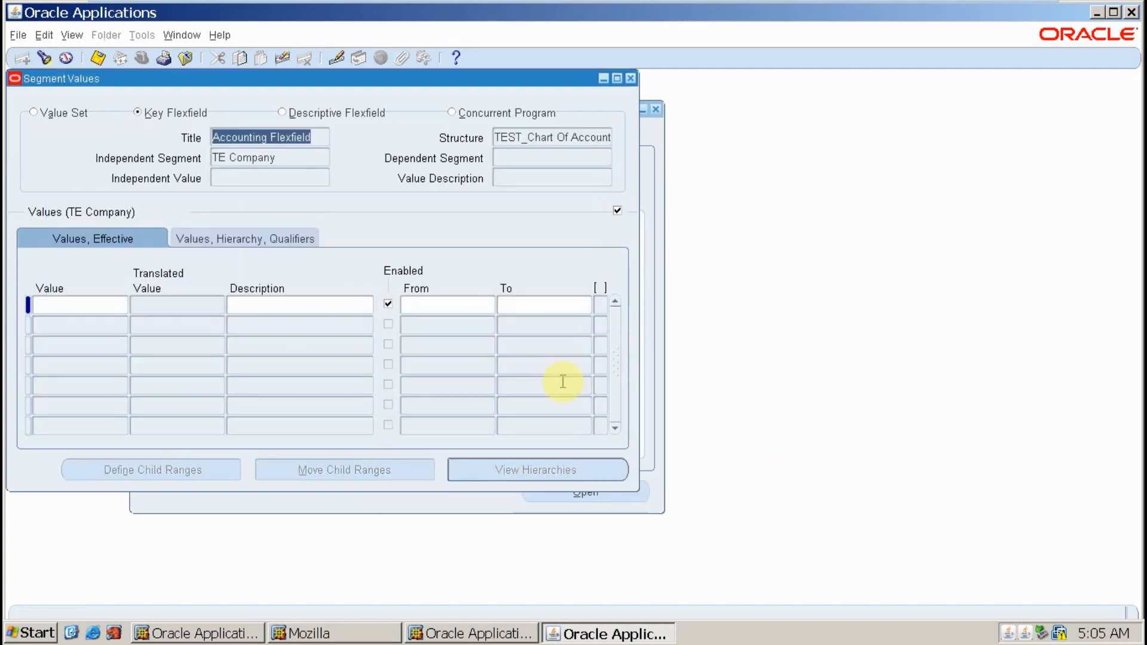
- Enter company value 01 with description 'TE Finance Corp'
{"action": "left_click", "coordinate": [277, 159]}
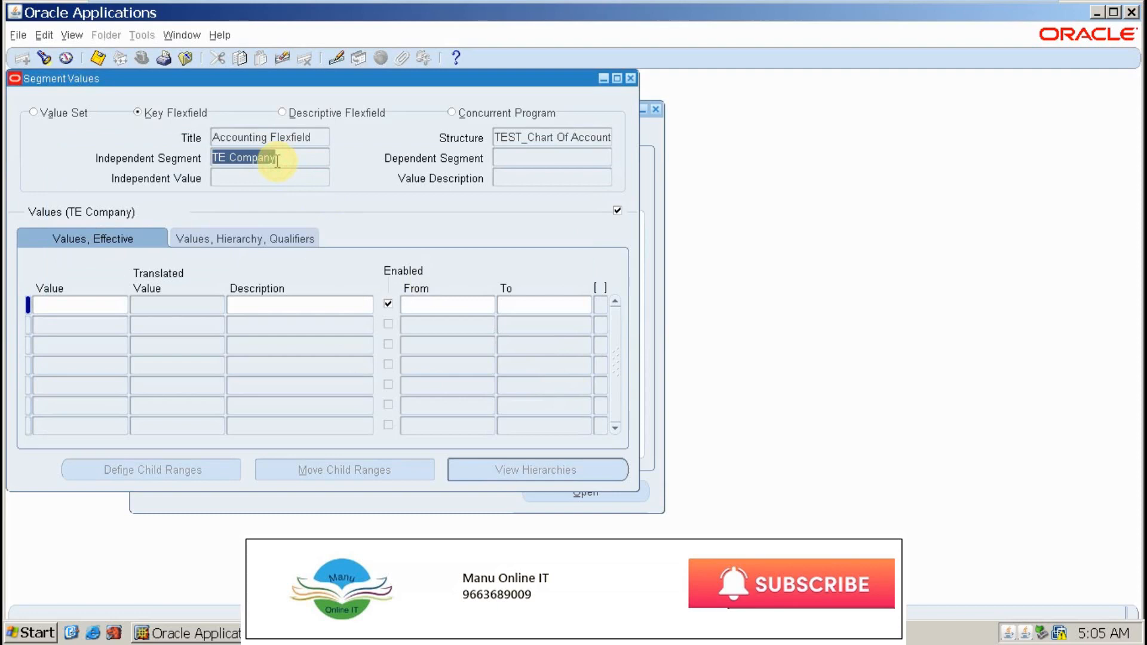
{"action": "key", "text": "Down"}
{"action": "key", "text": "Down"}
{"action": "key", "text": "Up"}
{"action": "key", "text": "Up"}
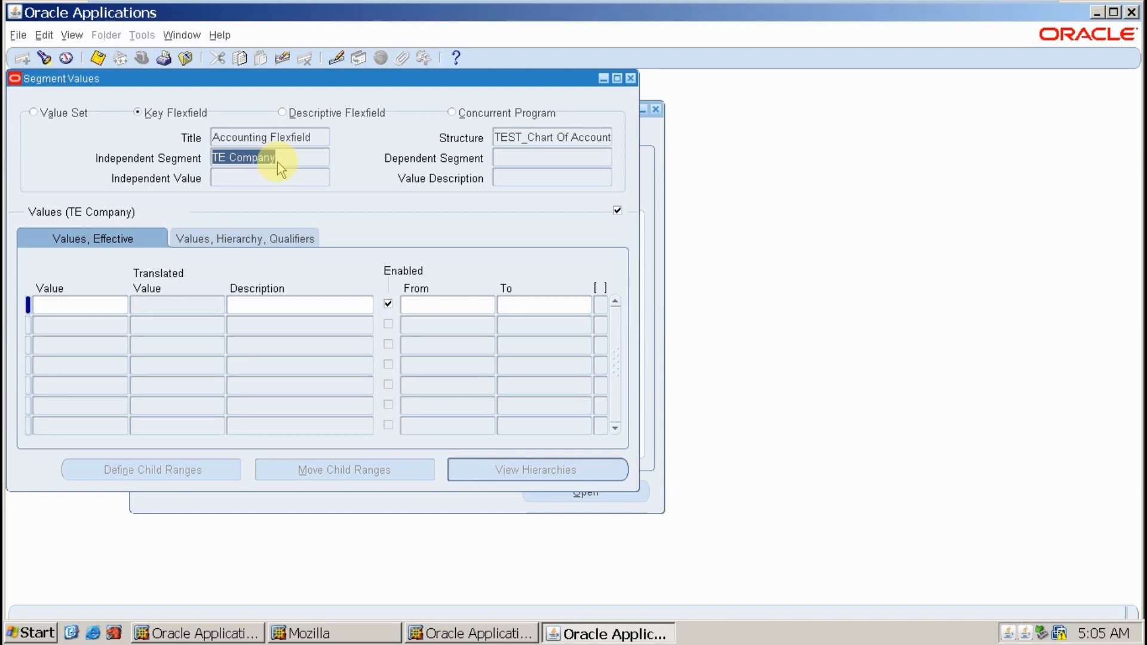
{"action": "left_click", "coordinate": [91, 304]}
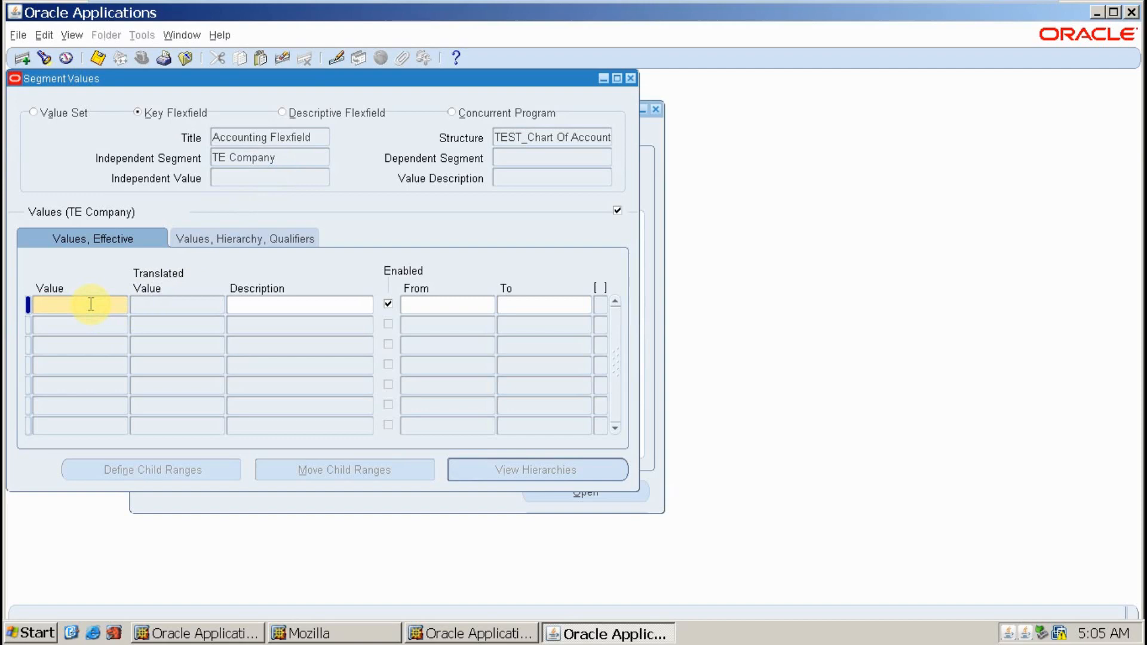
{"action": "left_click", "coordinate": [90, 304]}
{"action": "type", "text": "01"}
{"action": "key", "text": "Tab"}
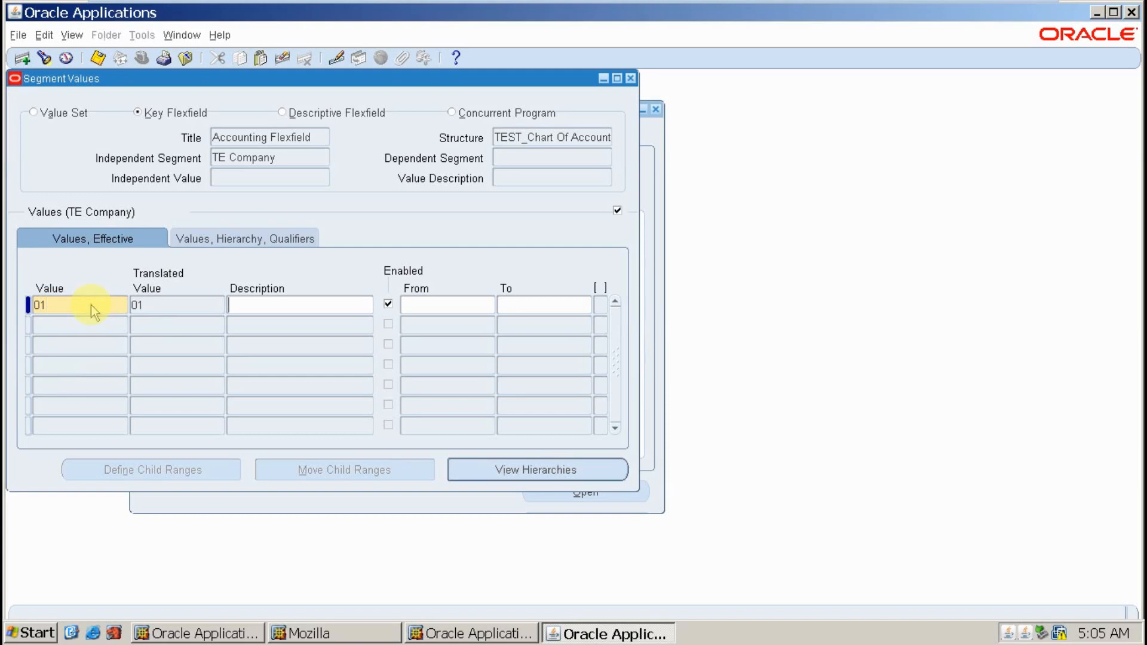
{"action": "type", "text": "TE Finance Corp"}
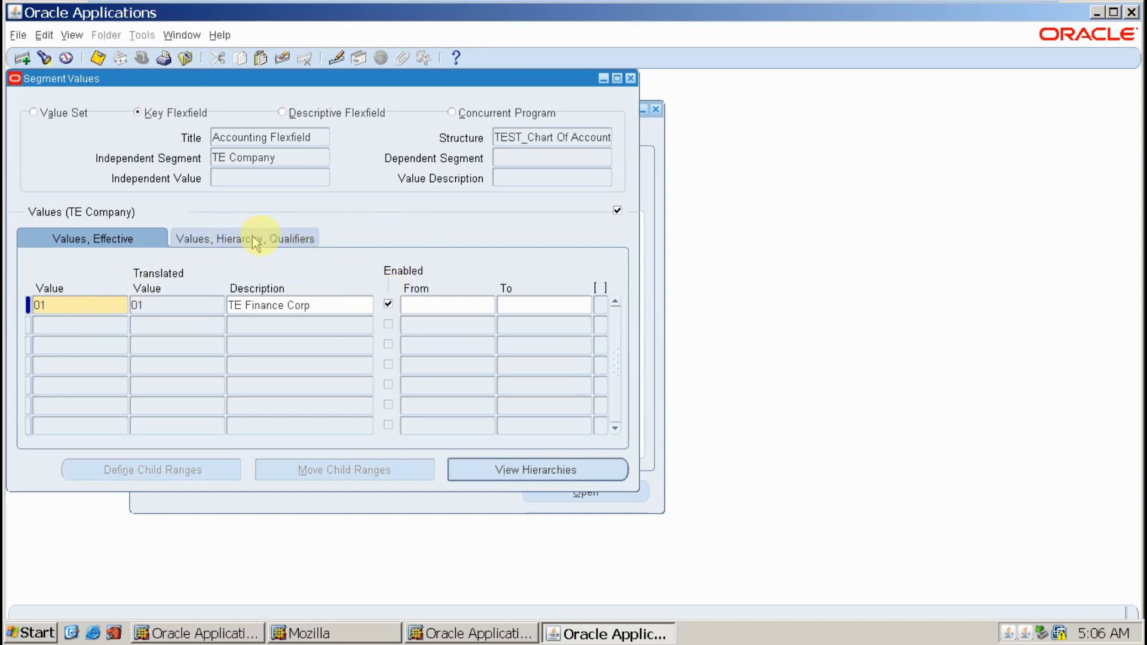
{"action": "left_click", "coordinate": [293, 240]}
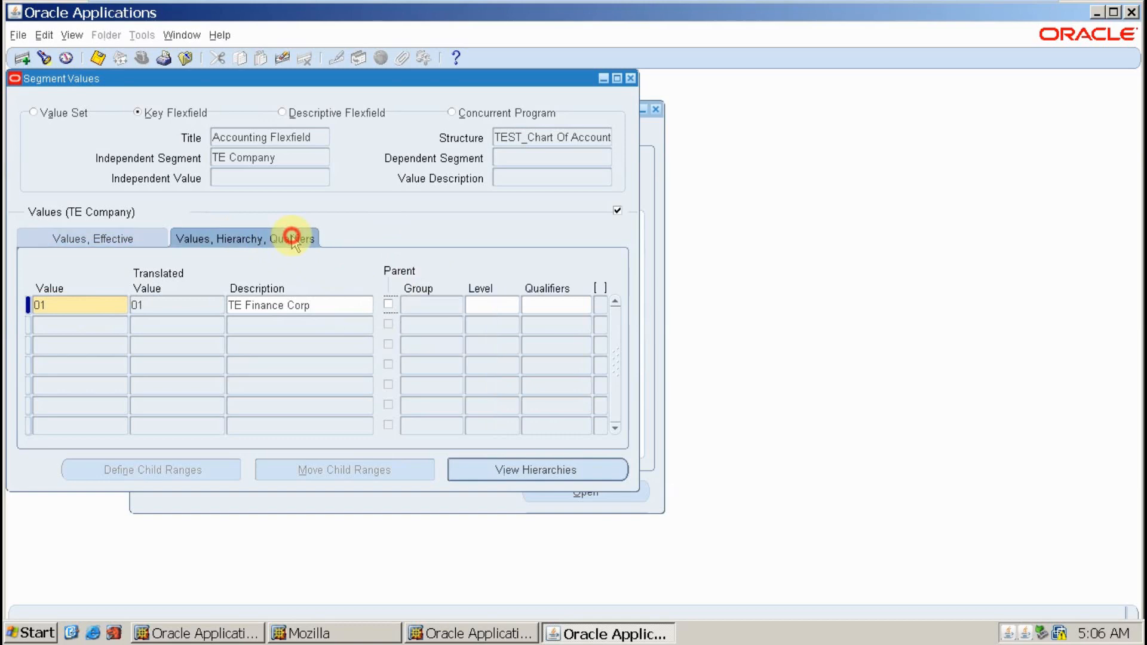
- Set Allow Budgeting and Allow Posting to Yes for value 01, then start a second row
{"action": "left_click", "coordinate": [572, 306]}
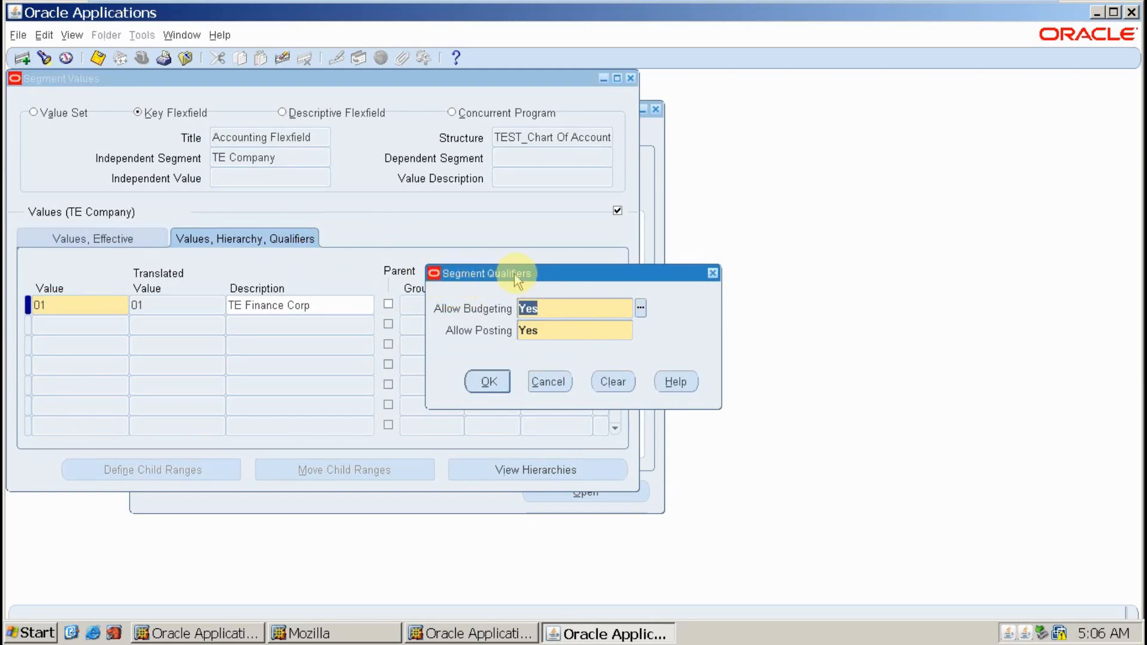
{"action": "left_click", "coordinate": [545, 330]}
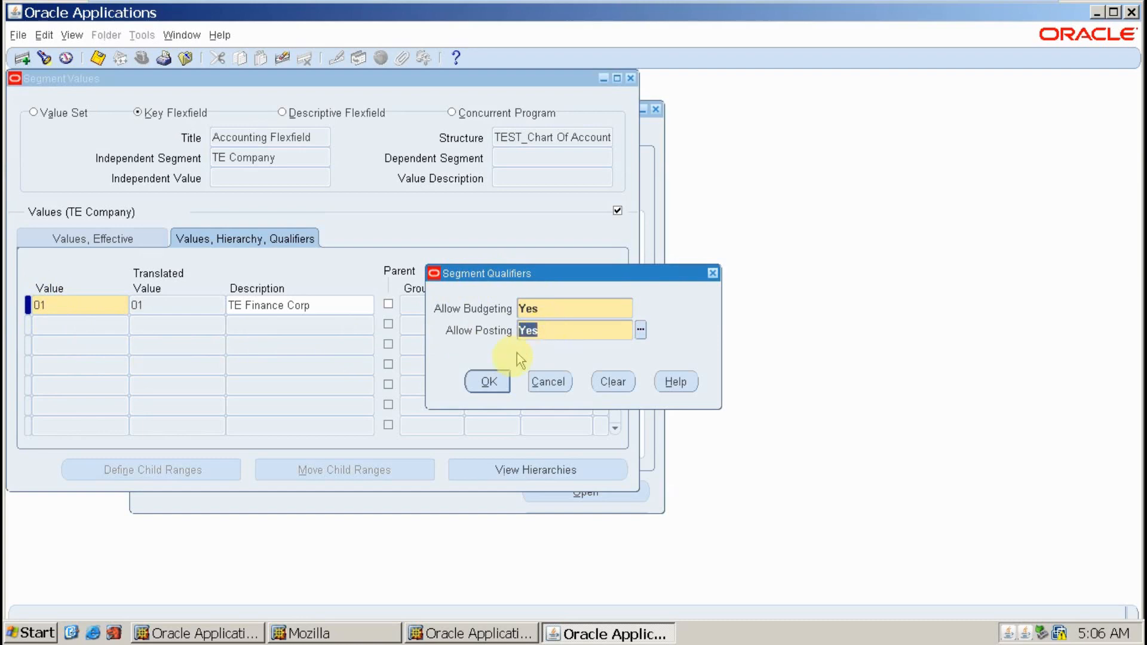
{"action": "left_click", "coordinate": [488, 382]}
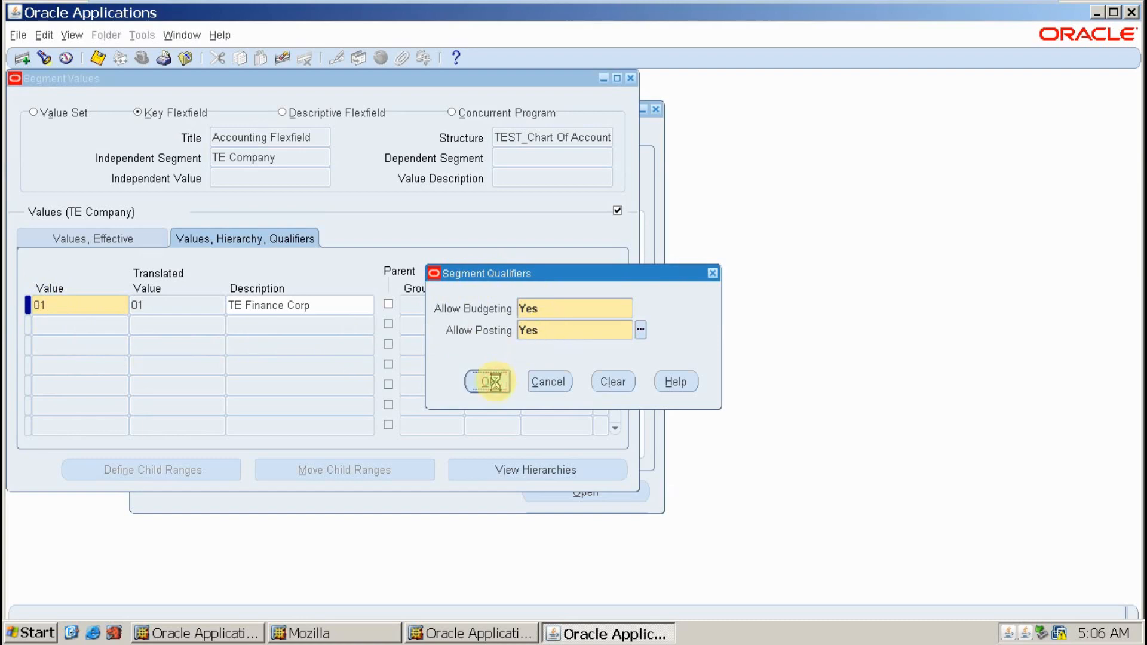
{"action": "double_click", "coordinate": [72, 304]}
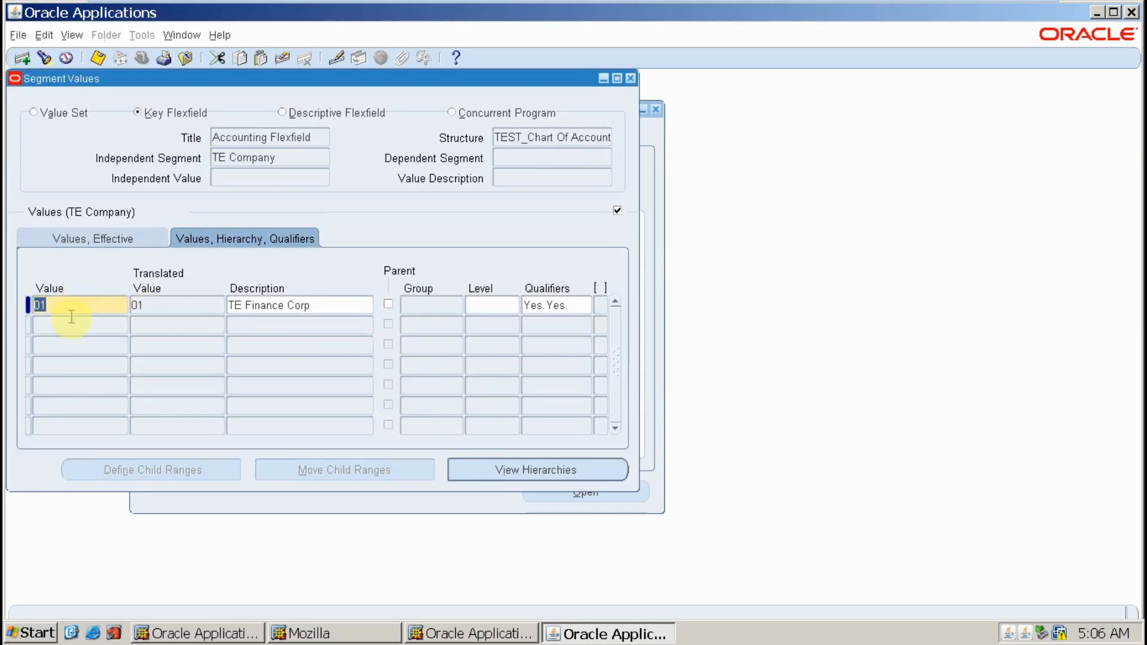
{"action": "left_click", "coordinate": [70, 325]}
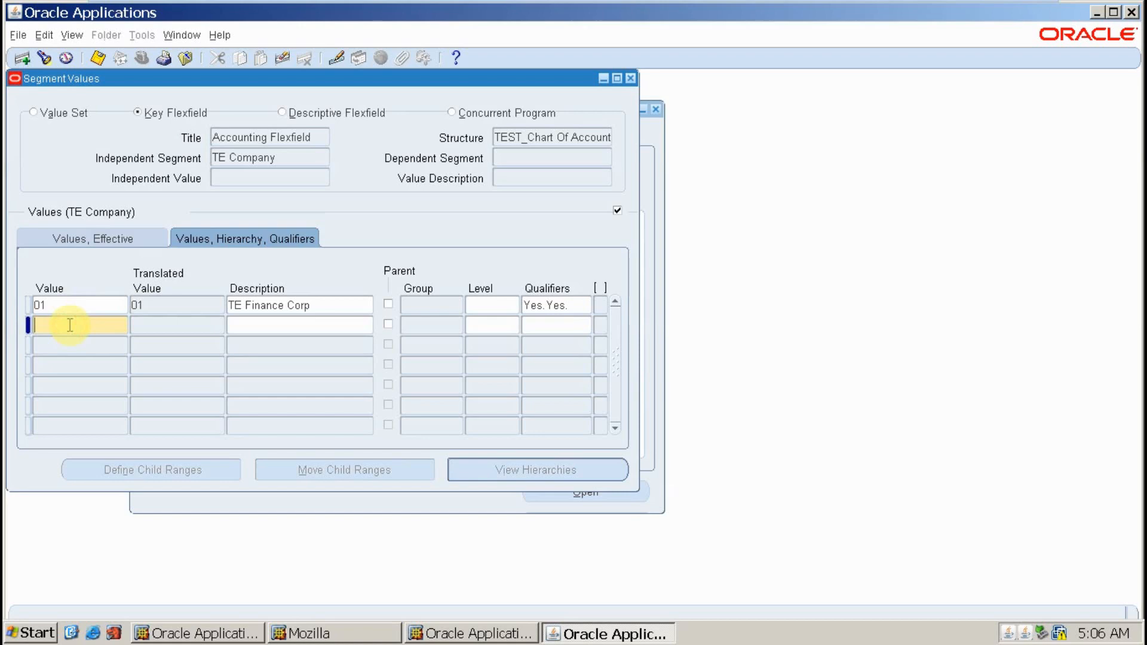
- Add company value 02, 'TE Admin Corp', with Yes budgeting and posting qualifiers
{"action": "type", "text": "02"}
{"action": "key", "text": "Tab"}
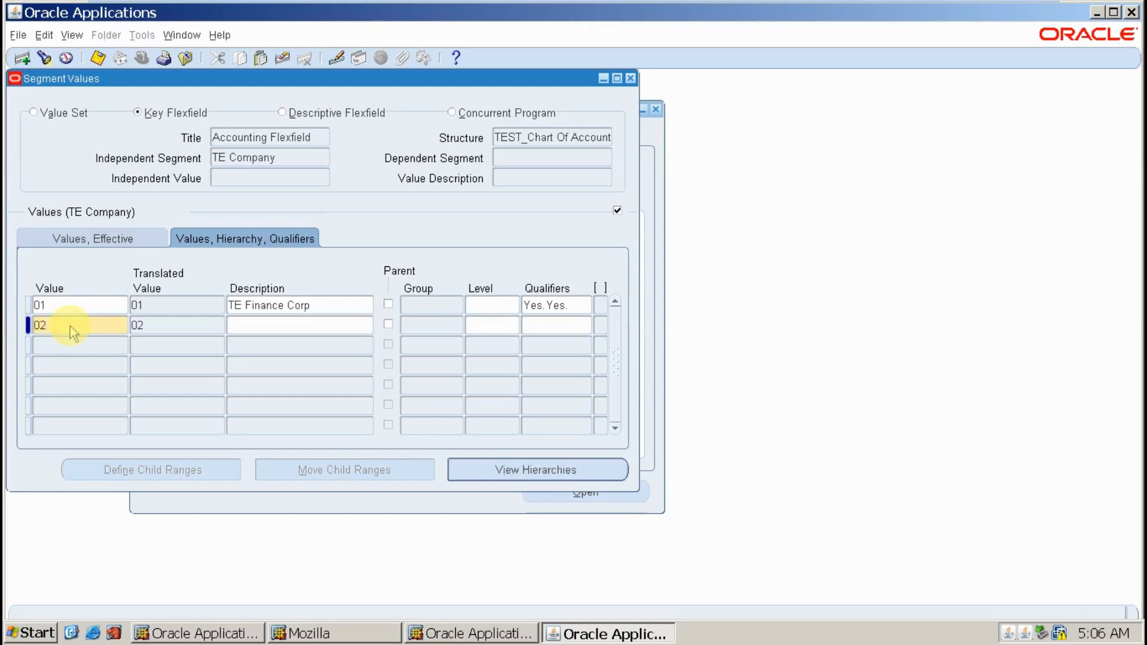
{"action": "type", "text": "TE Admin"}
{"action": "type", "text": "Corp"}
{"action": "key", "text": "Tab"}
{"action": "key", "text": "Tab"}
{"action": "key", "text": "Tab"}
{"action": "key", "text": "Tab"}
{"action": "key", "text": "Tab"}
{"action": "key", "text": "Tab"}
{"action": "key", "text": "Return"}
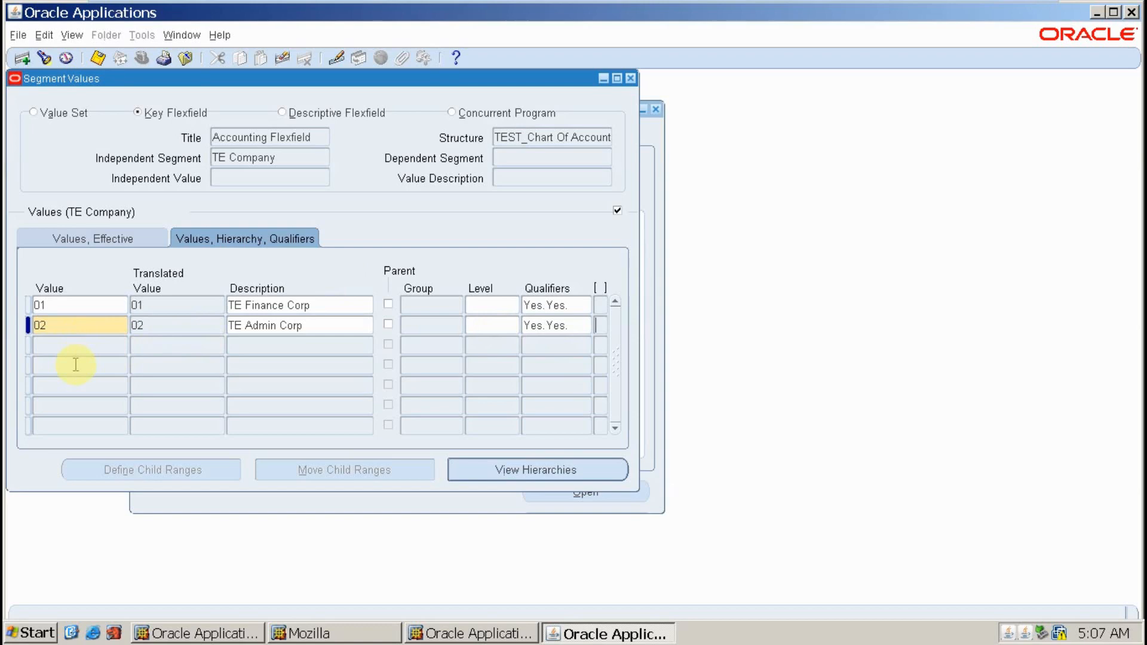
{"action": "left_click", "coordinate": [74, 347]}
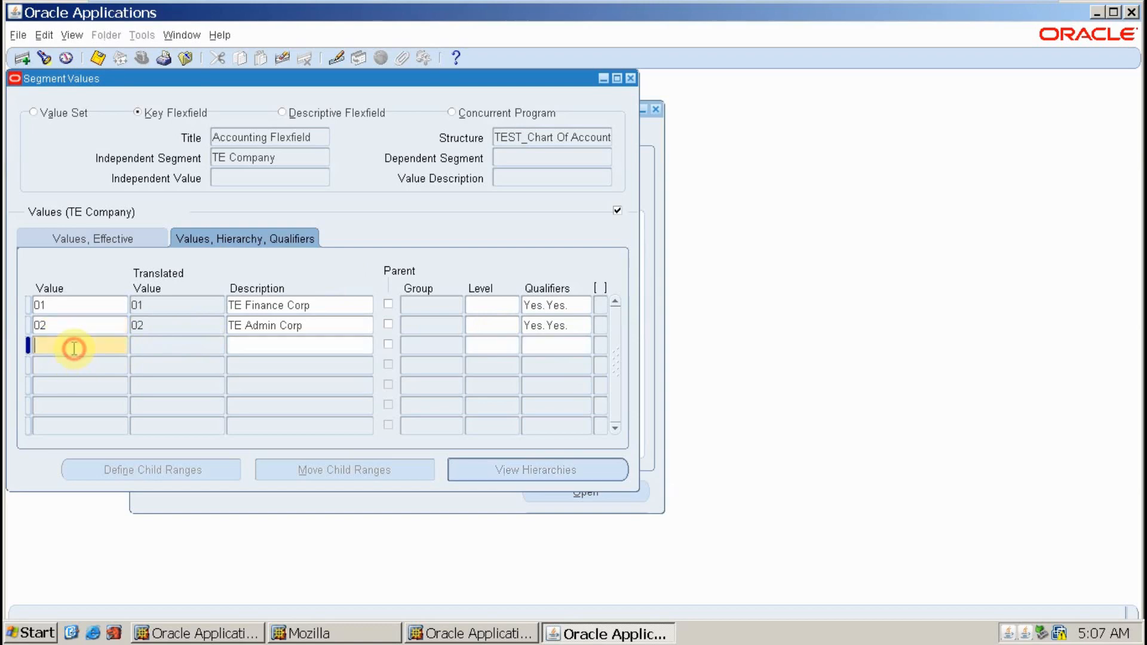
{"action": "type", "text": "999"}
{"action": "key", "text": "Tab"}
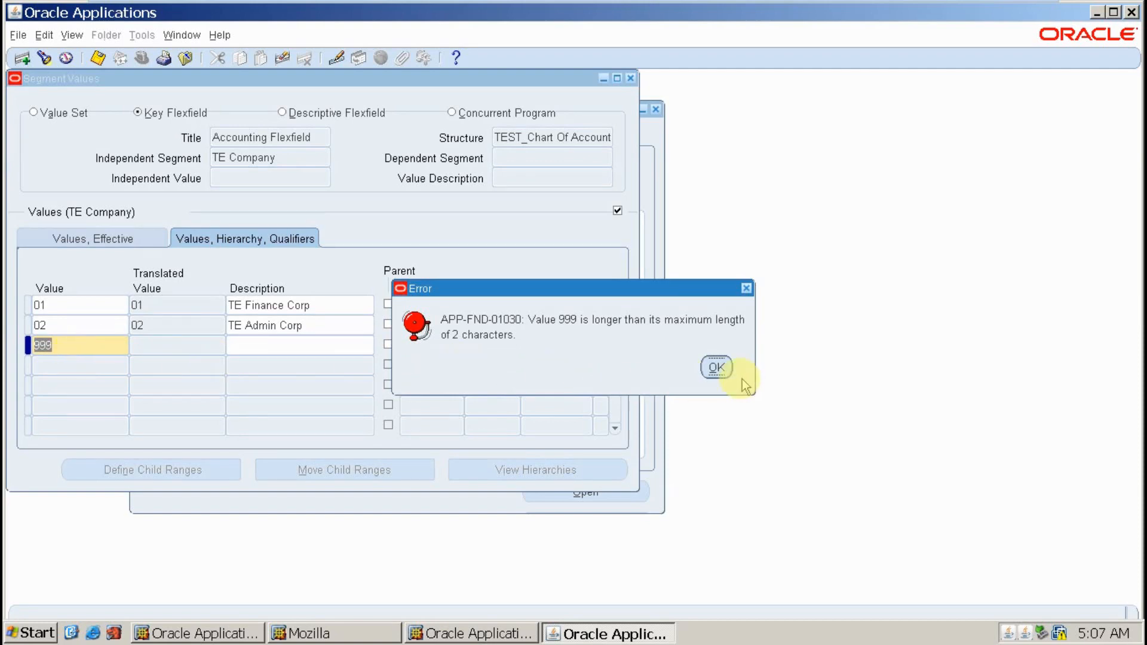
{"action": "left_click", "coordinate": [716, 367]}
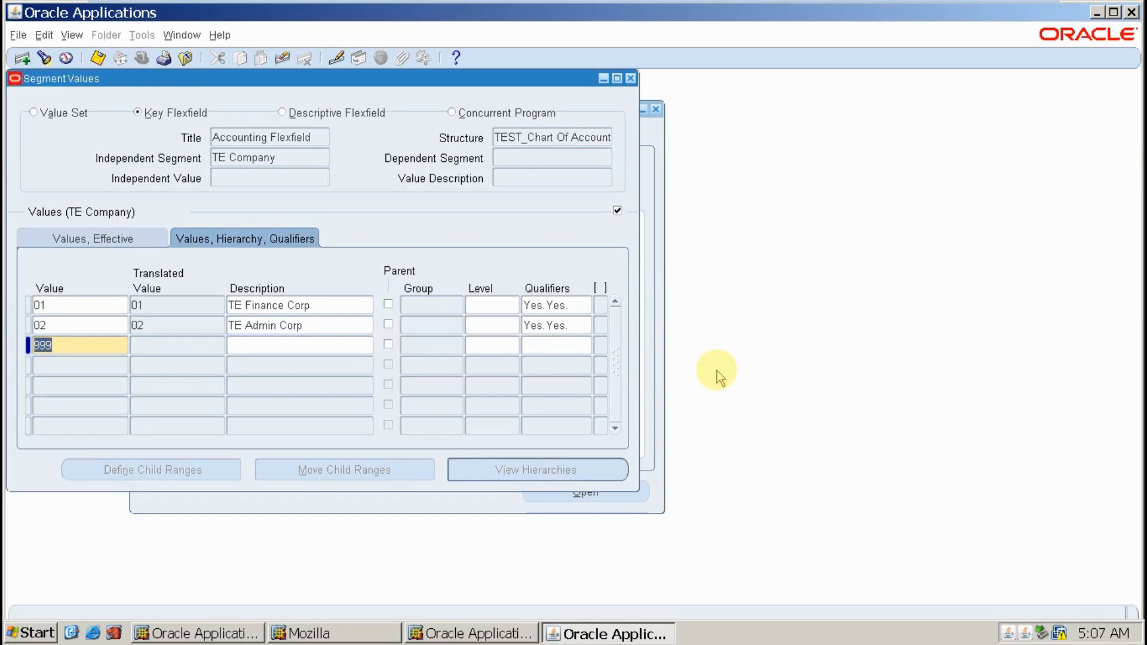
{"action": "key", "text": "BackSpace"}
- Cancel closing the form after the failed save and clear the empty third record
{"action": "left_click", "coordinate": [99, 60]}
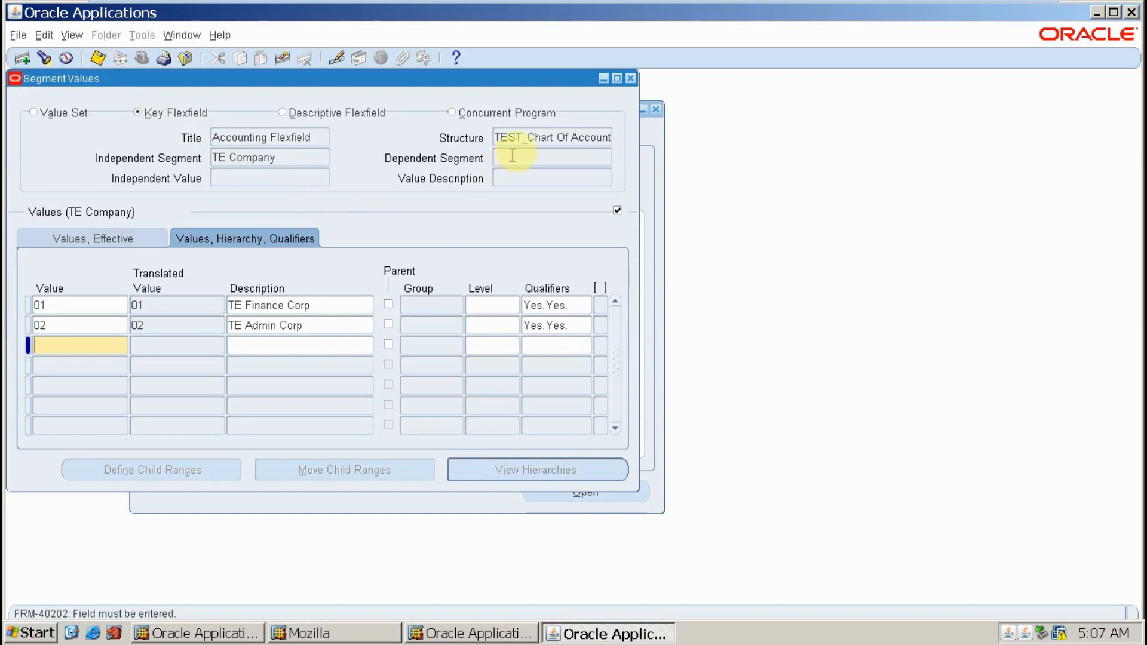
{"action": "left_click", "coordinate": [631, 79]}
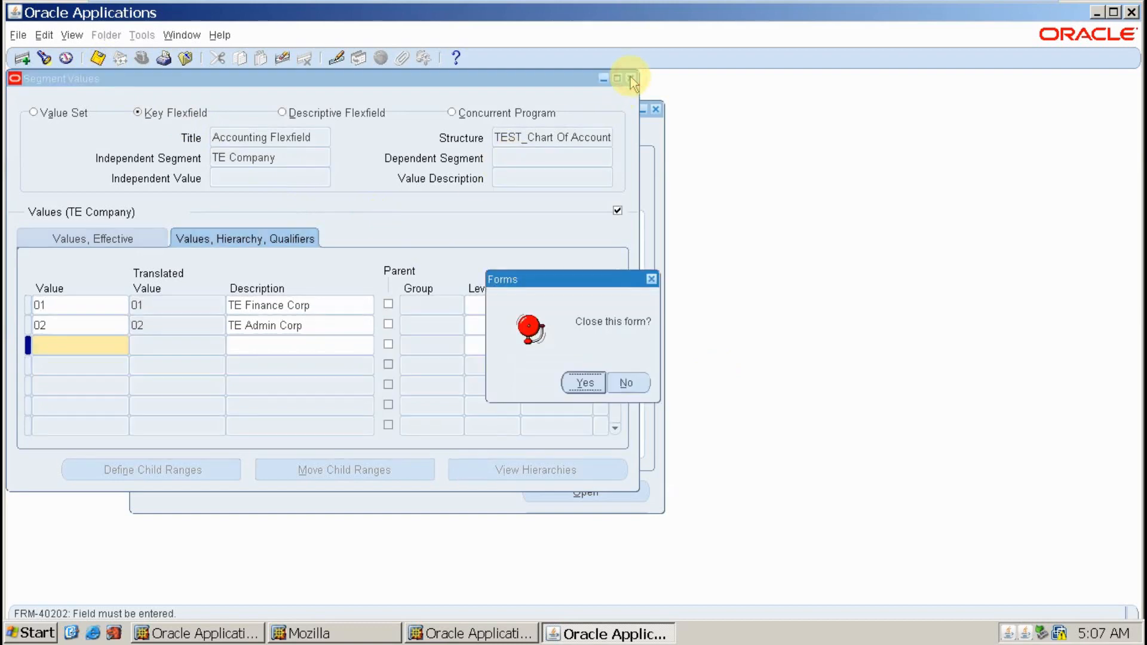
{"action": "left_click", "coordinate": [626, 383]}
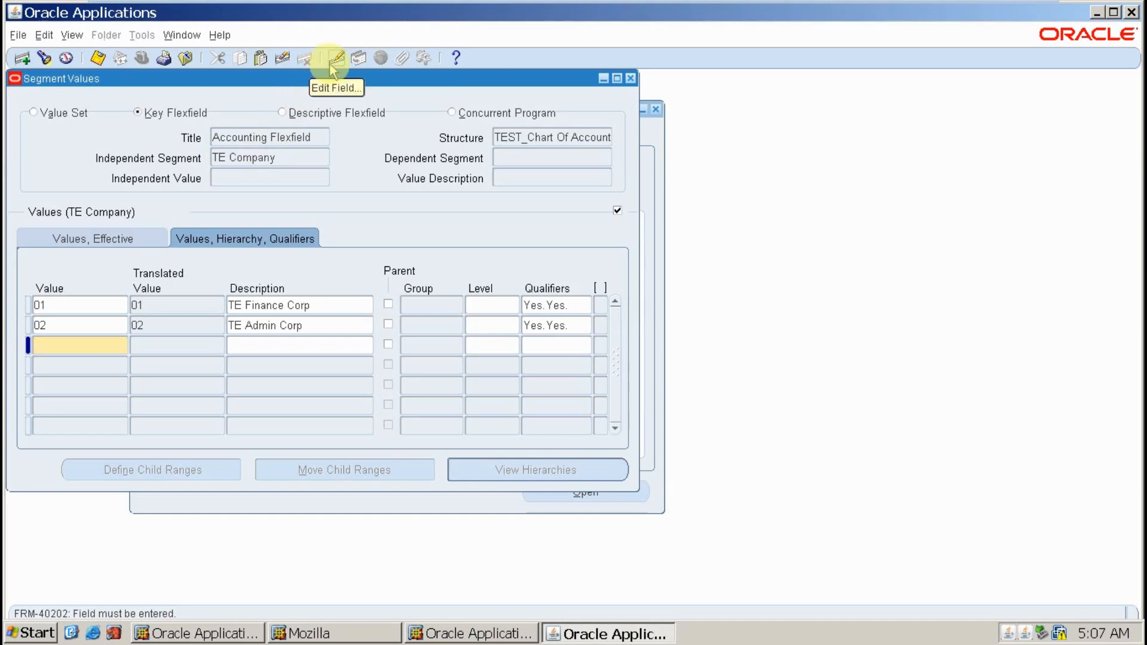
{"action": "left_click", "coordinate": [274, 63]}
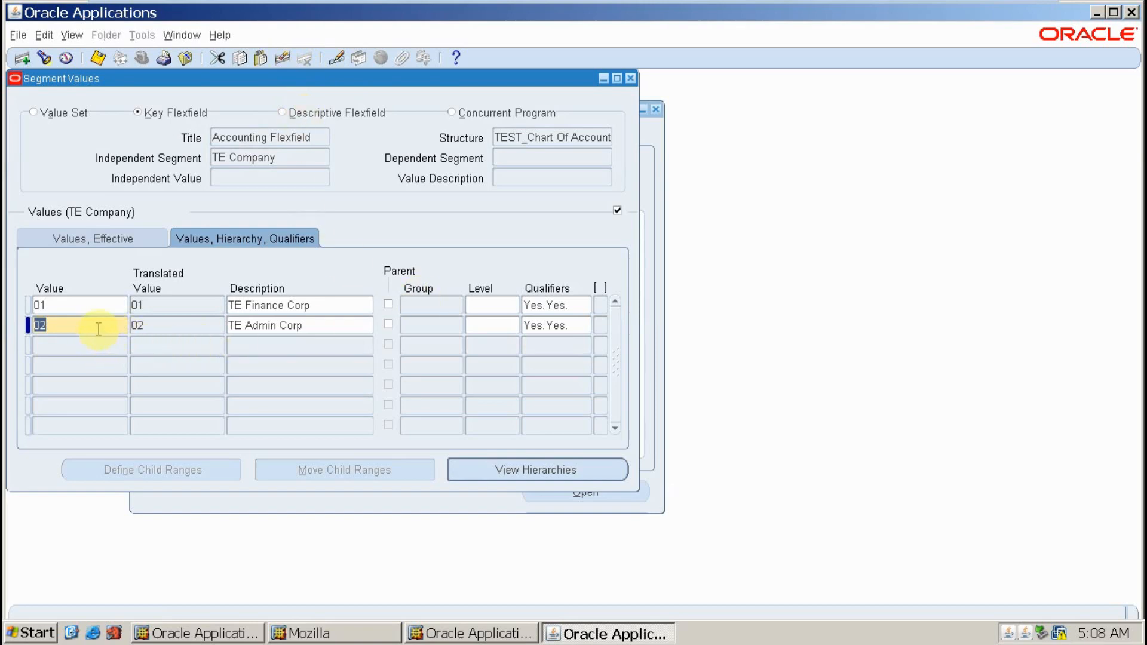
- Save TE Company values 01 and 02, close Segment Values, and acknowledge the hierarchy compile request
{"action": "left_click", "coordinate": [96, 58]}
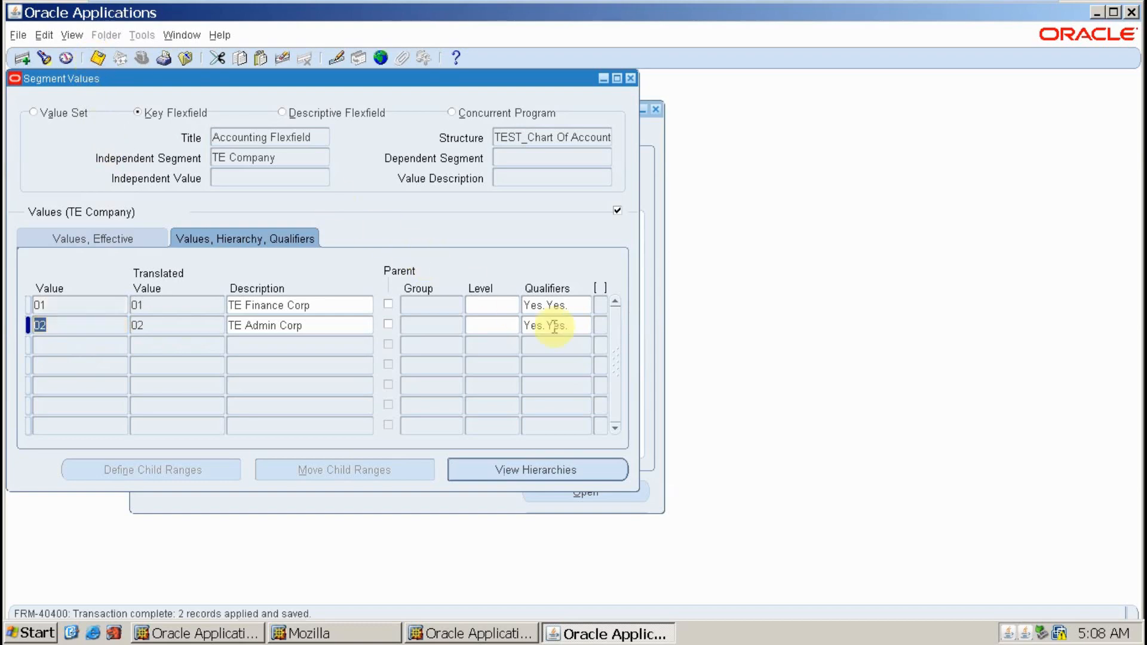
{"action": "left_click", "coordinate": [631, 78]}
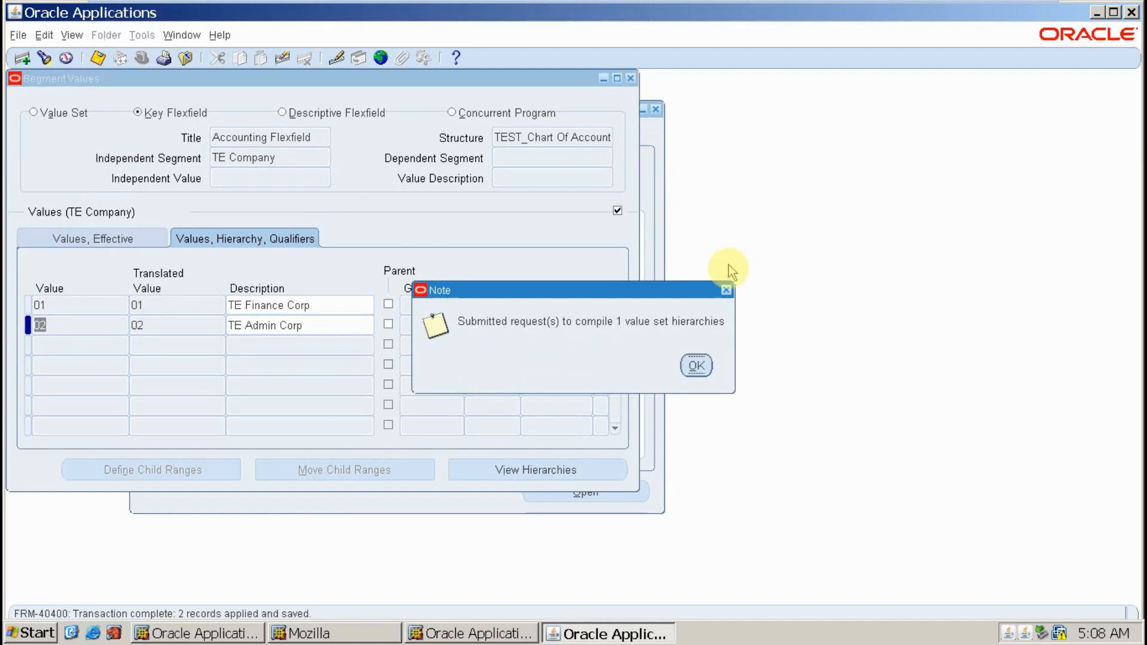
{"action": "left_click", "coordinate": [697, 366]}
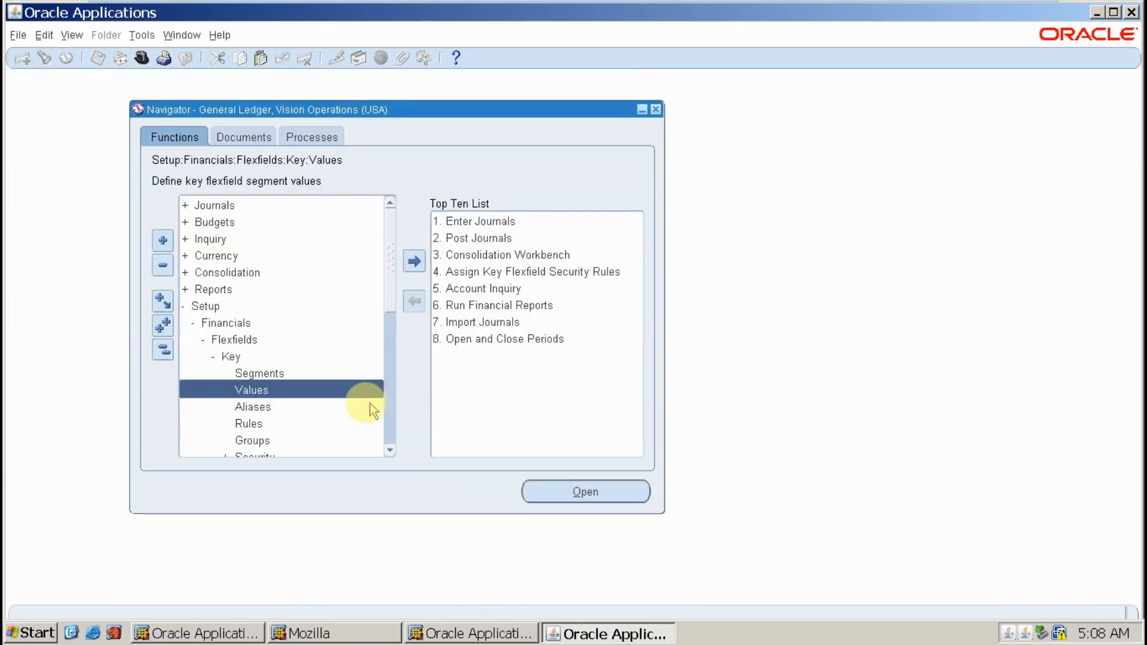